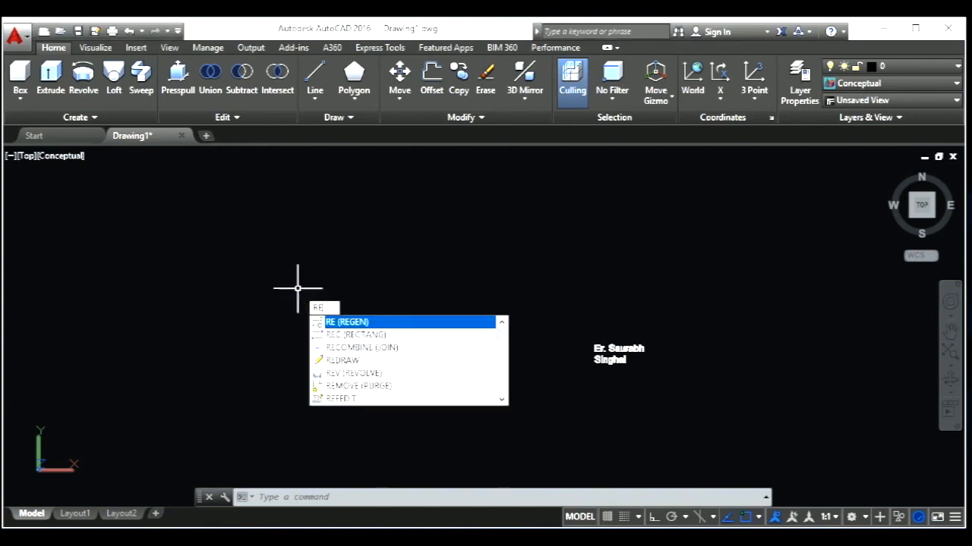
- Draw a long, narrow horizontal rectangle in the empty area beside the text in the top view
{"action": "type", "text": "c"}
{"action": "key", "text": "Return"}
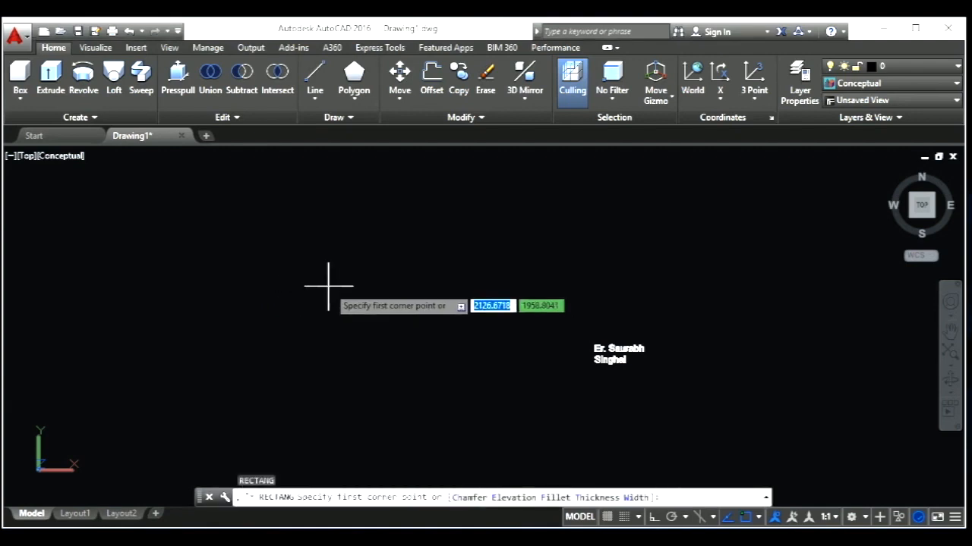
{"action": "left_click", "coordinate": [318, 283]}
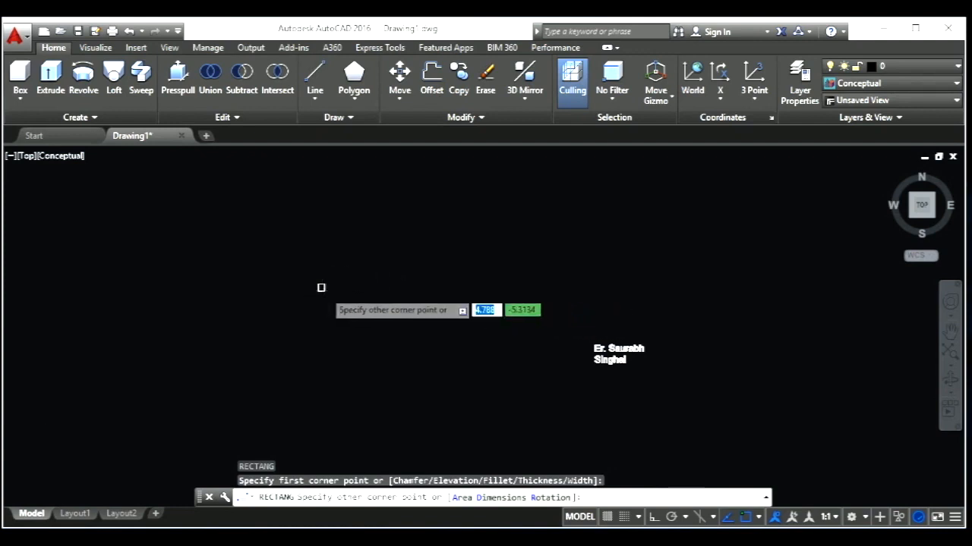
{"action": "left_click", "coordinate": [411, 289]}
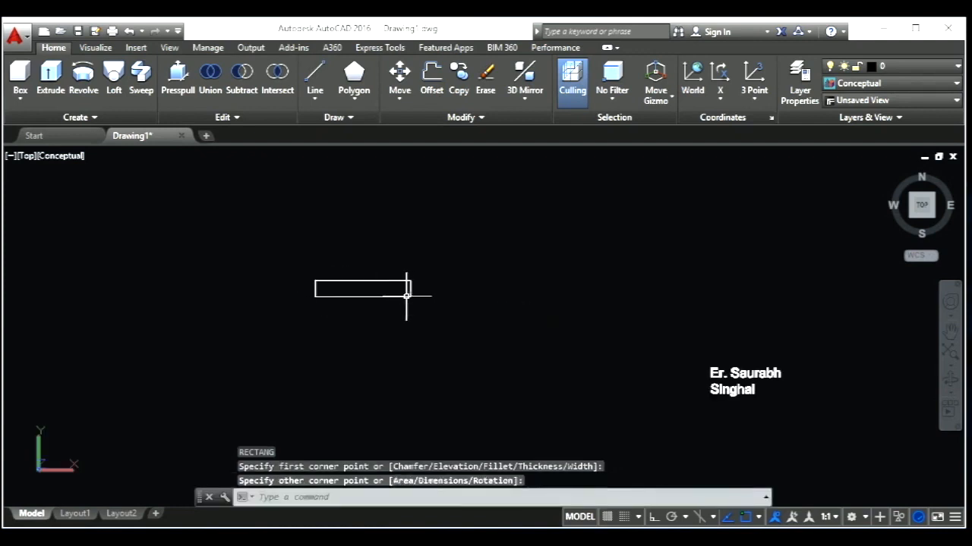
- Extrude the narrow rectangle upward into a solid with a height of 20, working in the SW isometric view
{"action": "left_click", "coordinate": [47, 76]}
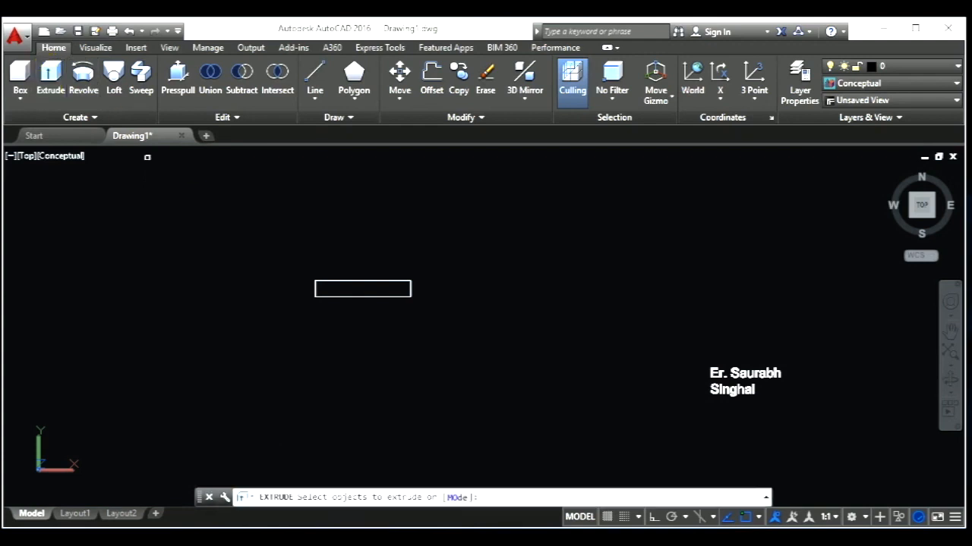
{"action": "left_click", "coordinate": [370, 296]}
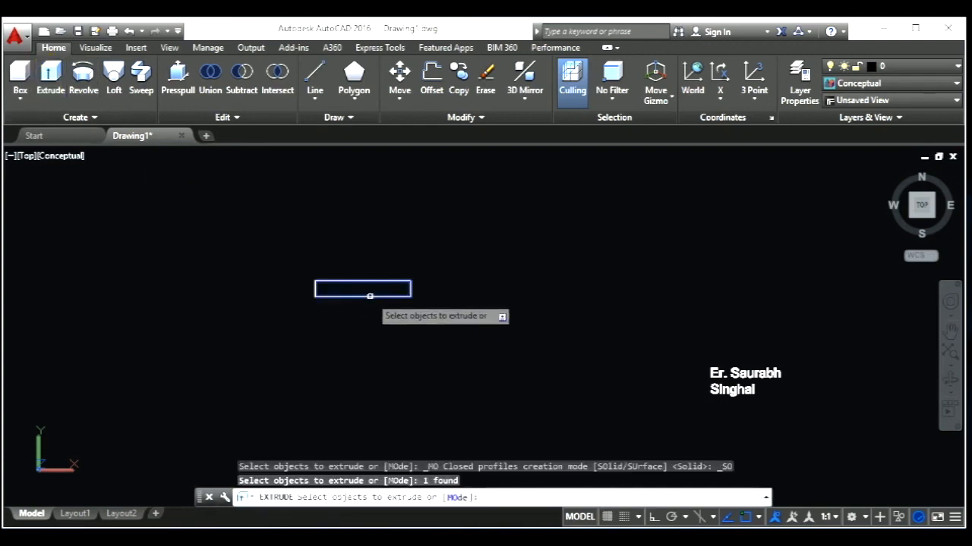
{"action": "key", "text": "Return"}
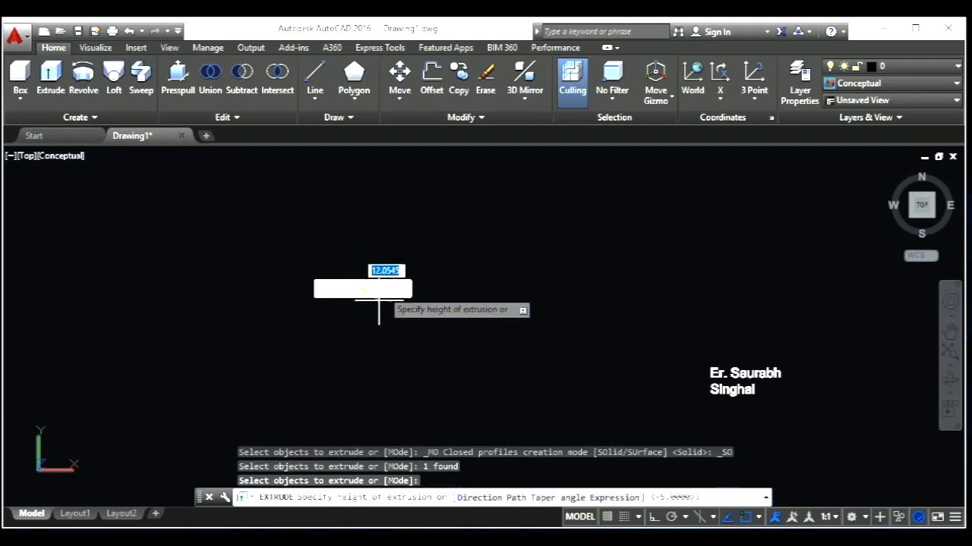
{"action": "left_click", "coordinate": [915, 219]}
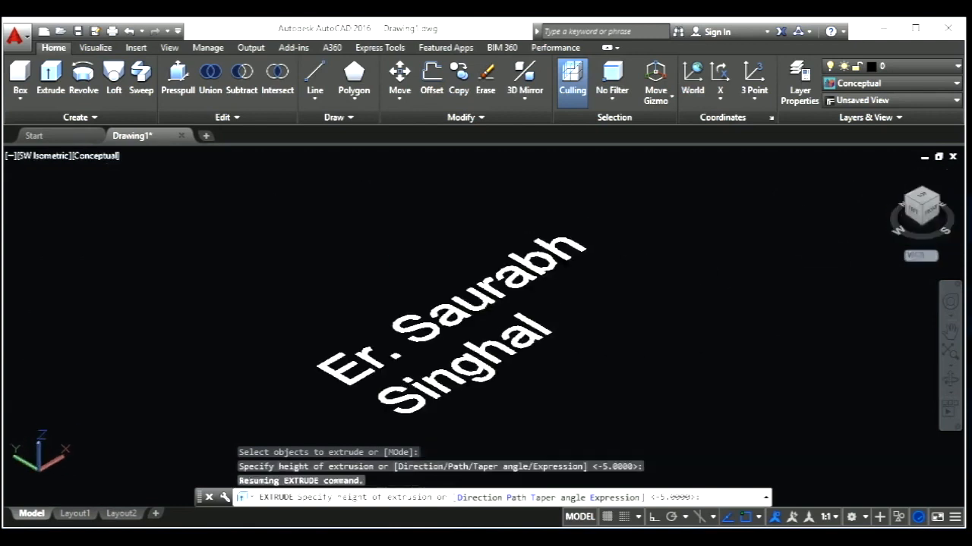
{"action": "scroll", "coordinate": [844, 218], "scroll_direction": "down", "scroll_amount": 5}
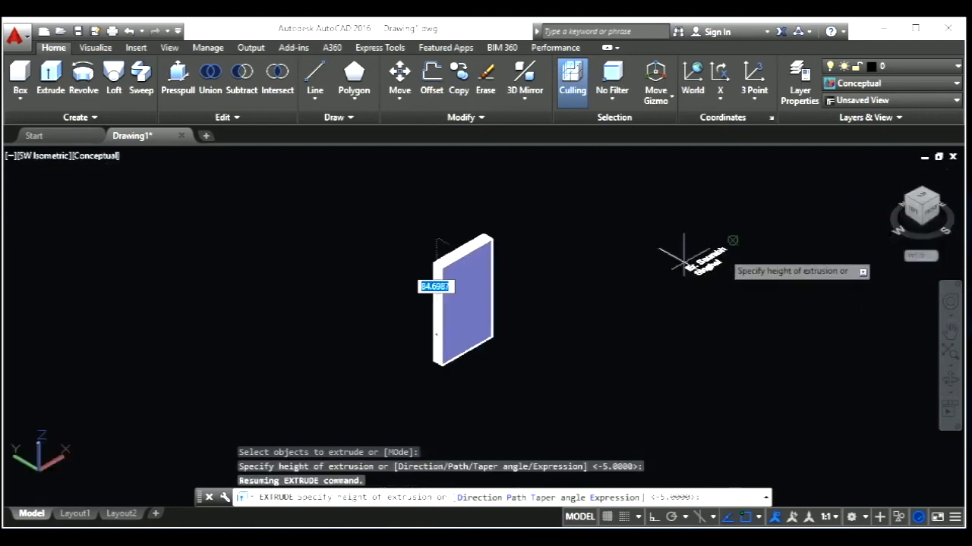
{"action": "scroll", "coordinate": [467, 334], "scroll_direction": "up", "scroll_amount": 3}
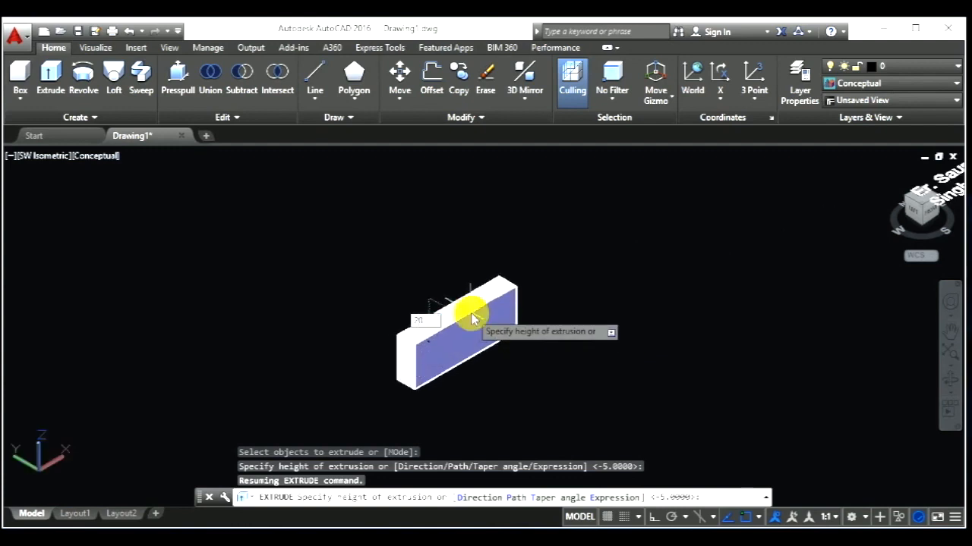
{"action": "key", "text": "Return"}
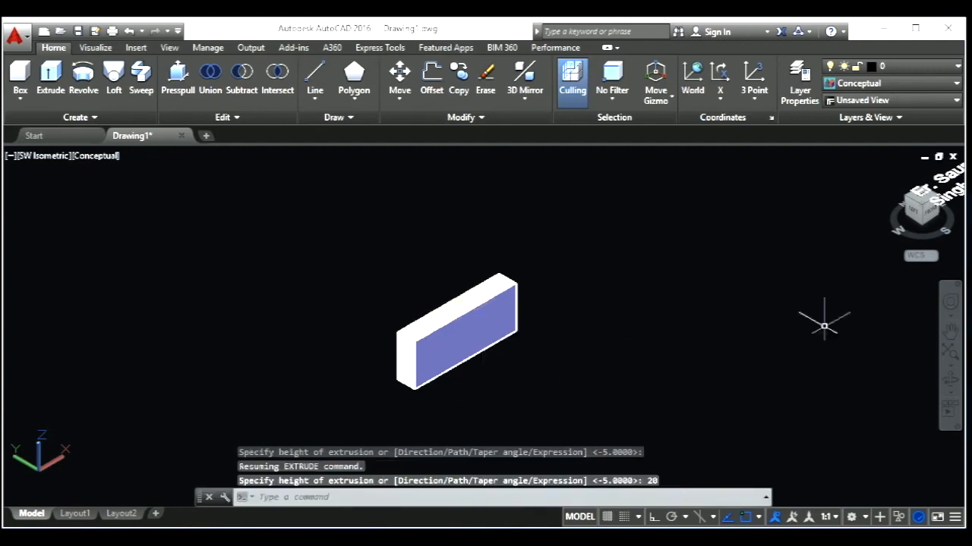
- In the top view, draw a second rectangle parallel to the solid, with a small gap and roughly the same length
{"action": "left_click", "coordinate": [926, 199]}
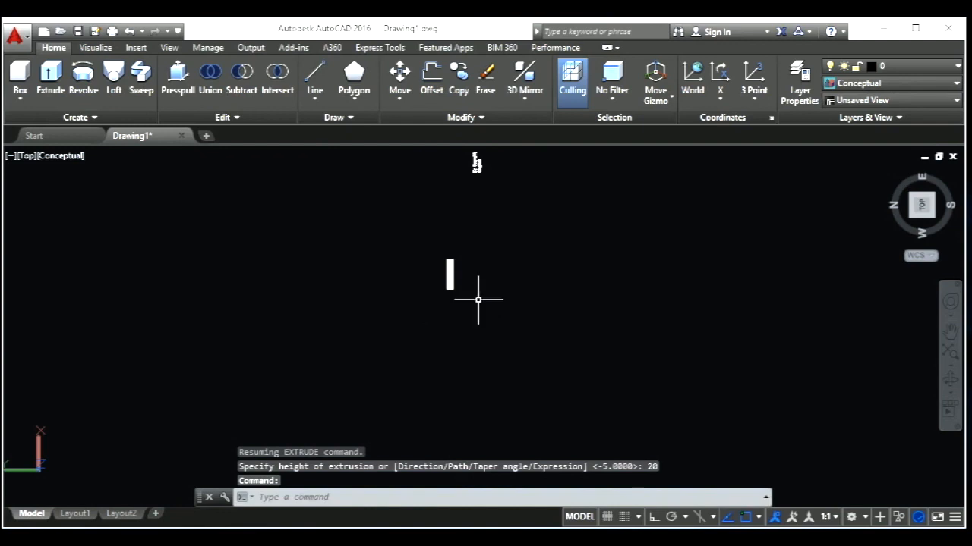
{"action": "type", "text": "rec"}
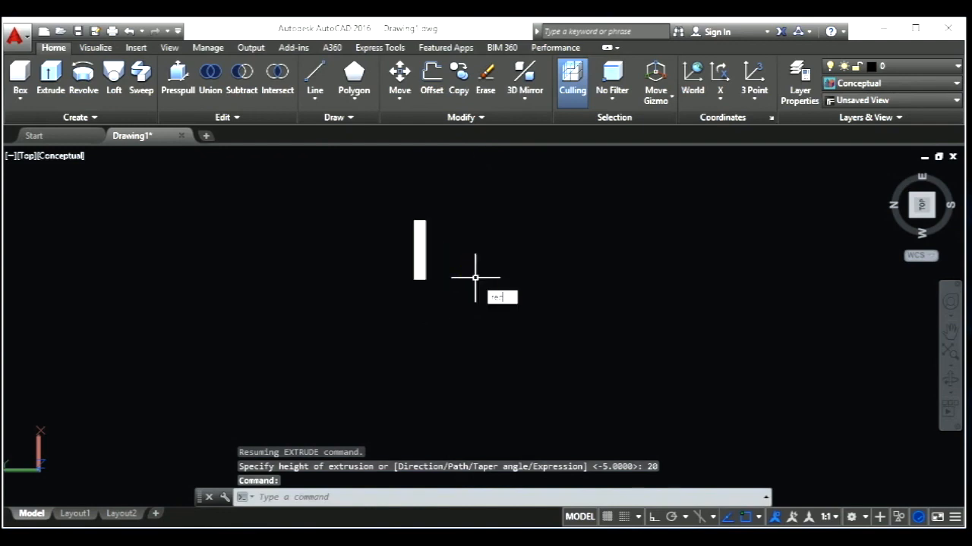
{"action": "key", "text": "Return"}
{"action": "scroll", "coordinate": [429, 231], "scroll_direction": "up", "scroll_amount": 3}
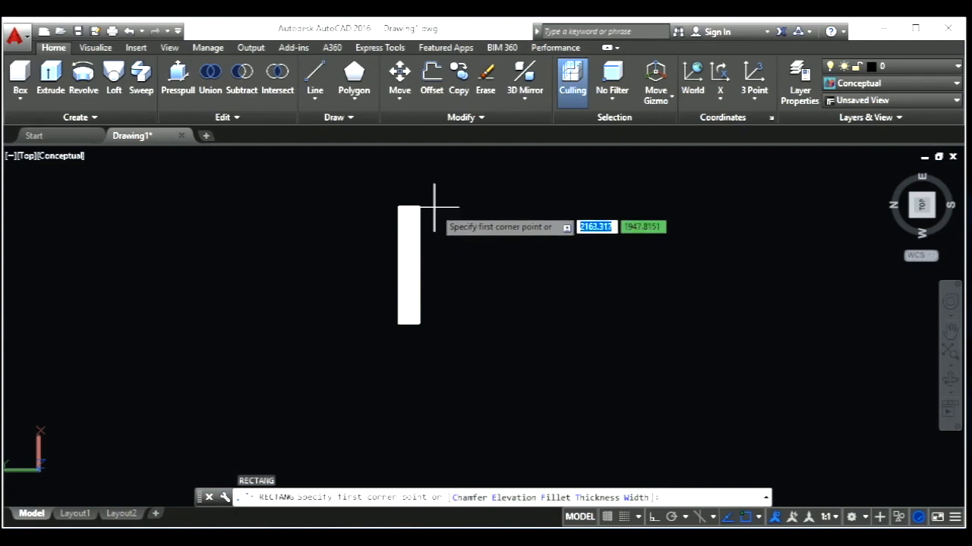
{"action": "left_click", "coordinate": [434, 206]}
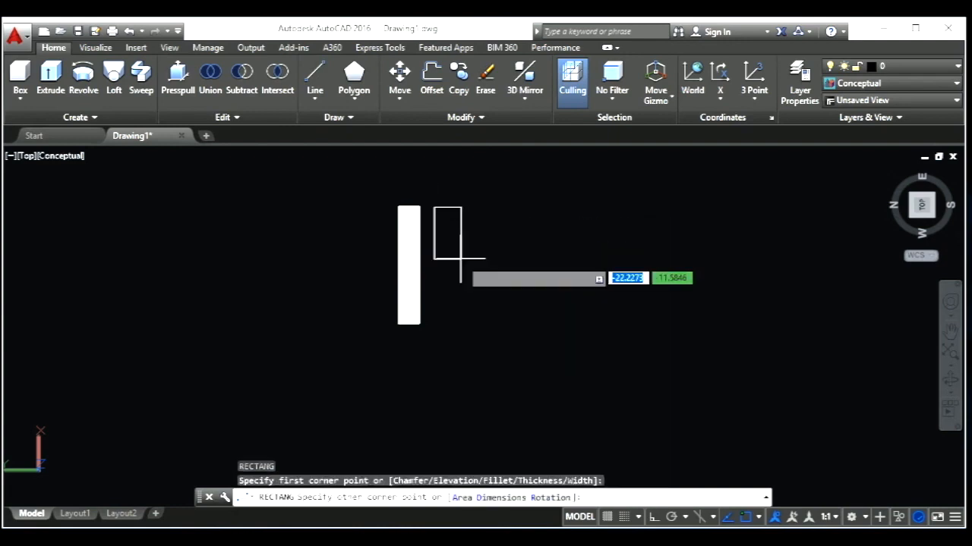
{"action": "left_click", "coordinate": [455, 317]}
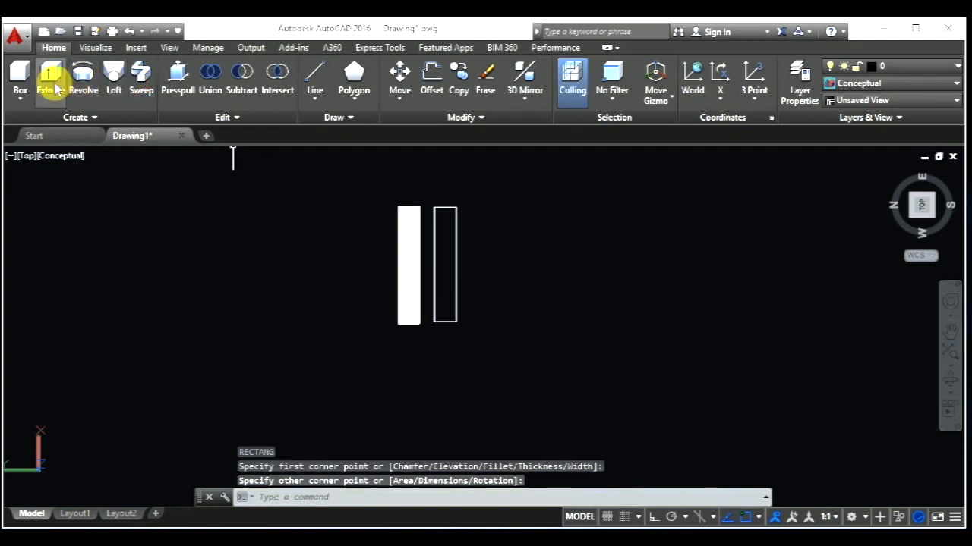
- Extrude the second rectangle 20 downward, working in the SW isometric view
{"action": "left_click", "coordinate": [433, 284]}
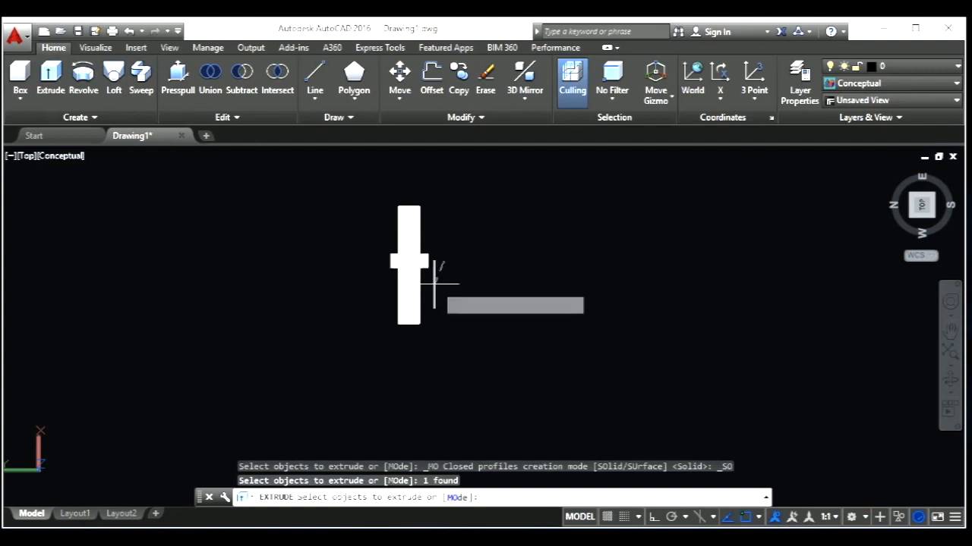
{"action": "key", "text": "Return"}
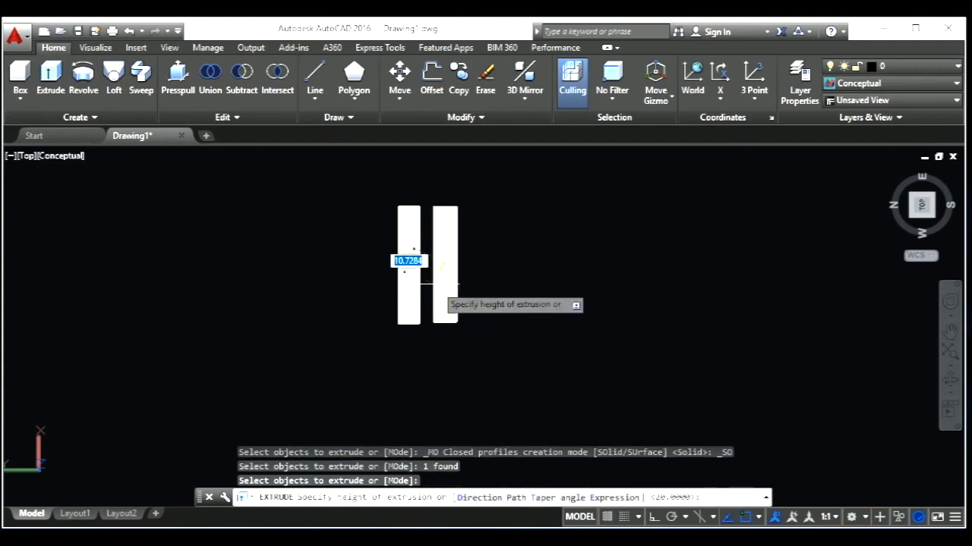
{"action": "left_click", "coordinate": [921, 206]}
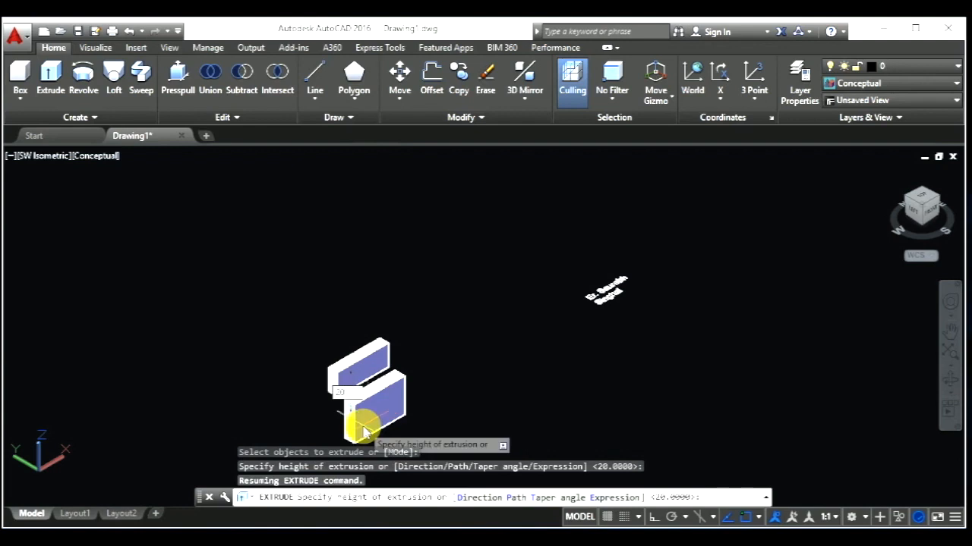
{"action": "left_click", "coordinate": [362, 432]}
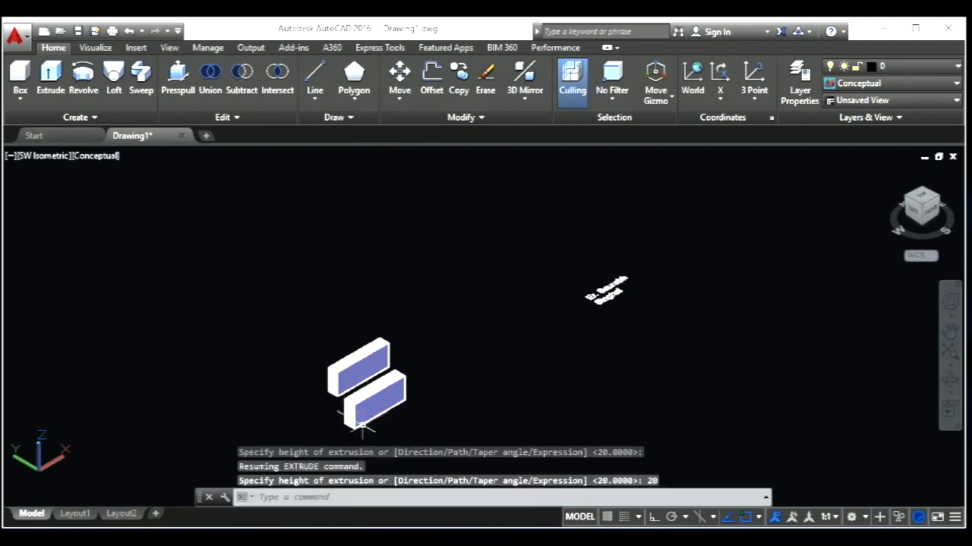
{"action": "key", "text": "Escape"}
{"action": "key", "text": "Escape"}
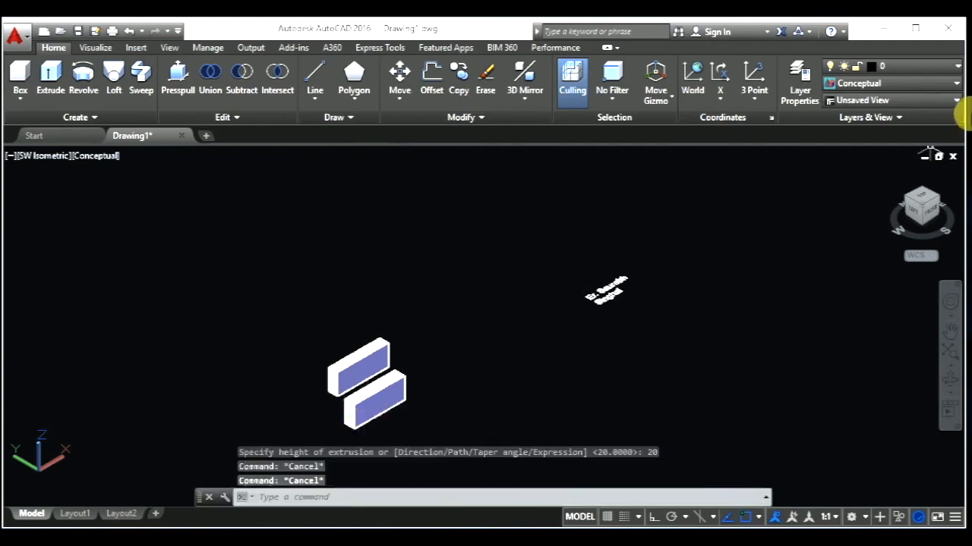
- Compare the positions of the two solids in the top and SW isometric views
{"action": "left_click", "coordinate": [924, 200]}
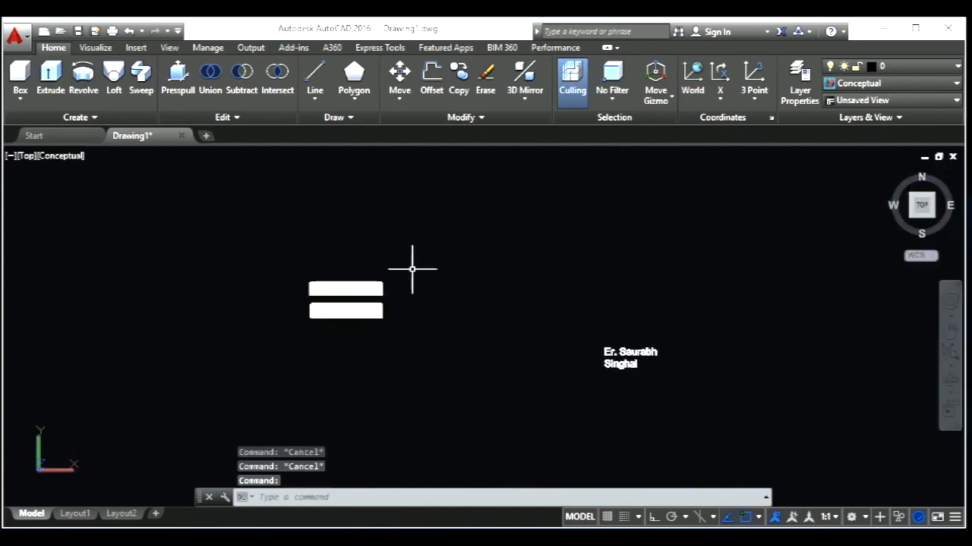
{"action": "left_click", "coordinate": [911, 219]}
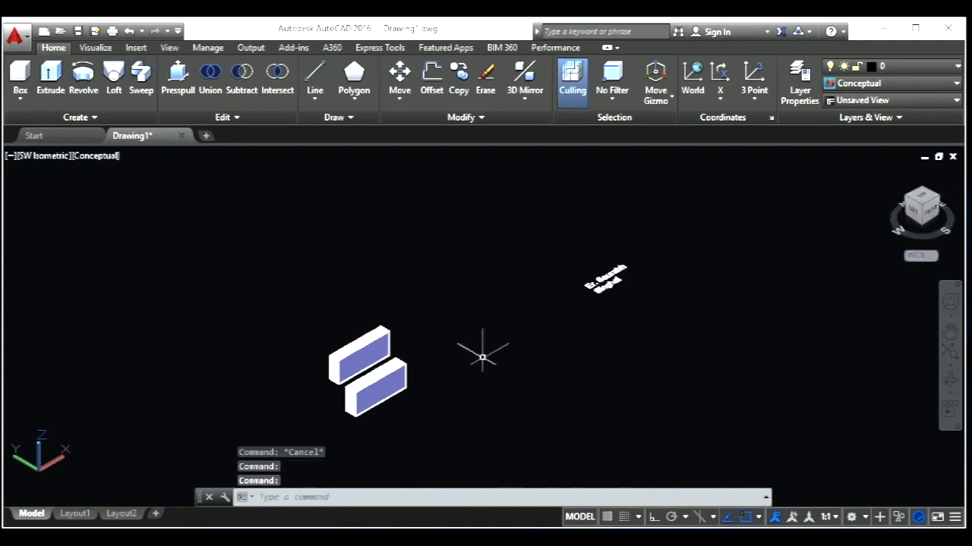
{"action": "scroll", "coordinate": [302, 434], "scroll_direction": "up", "scroll_amount": 2}
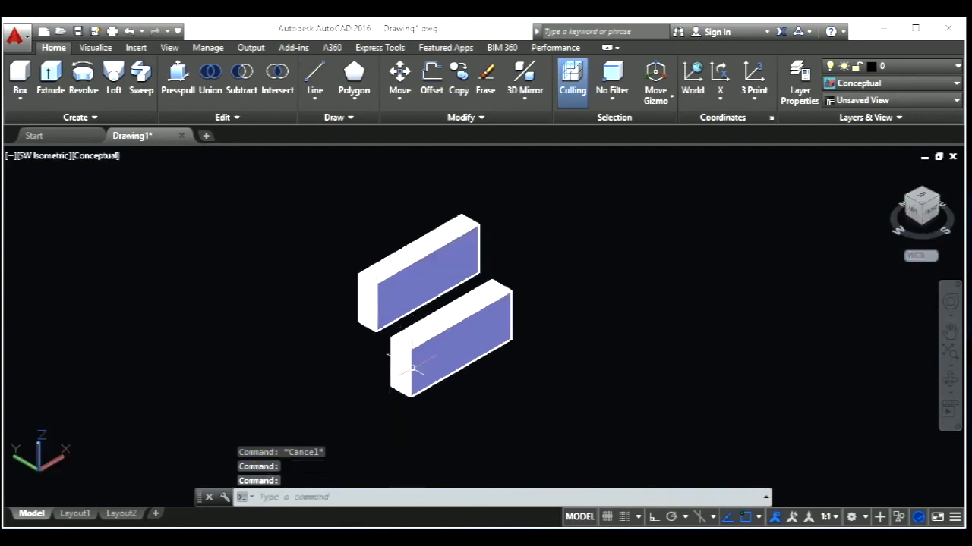
{"action": "scroll", "coordinate": [380, 378], "scroll_direction": "up", "scroll_amount": 2}
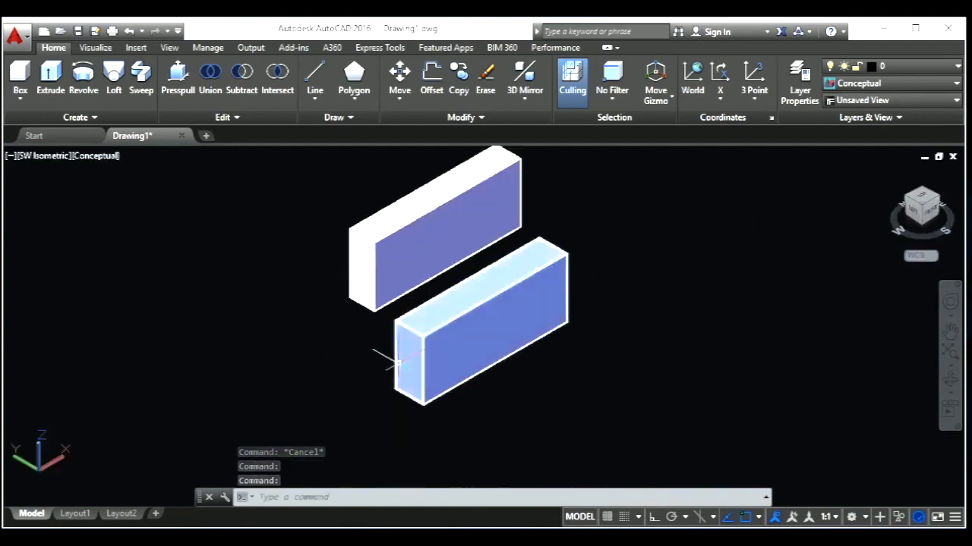
{"action": "scroll", "coordinate": [396, 326], "scroll_direction": "down", "scroll_amount": 4}
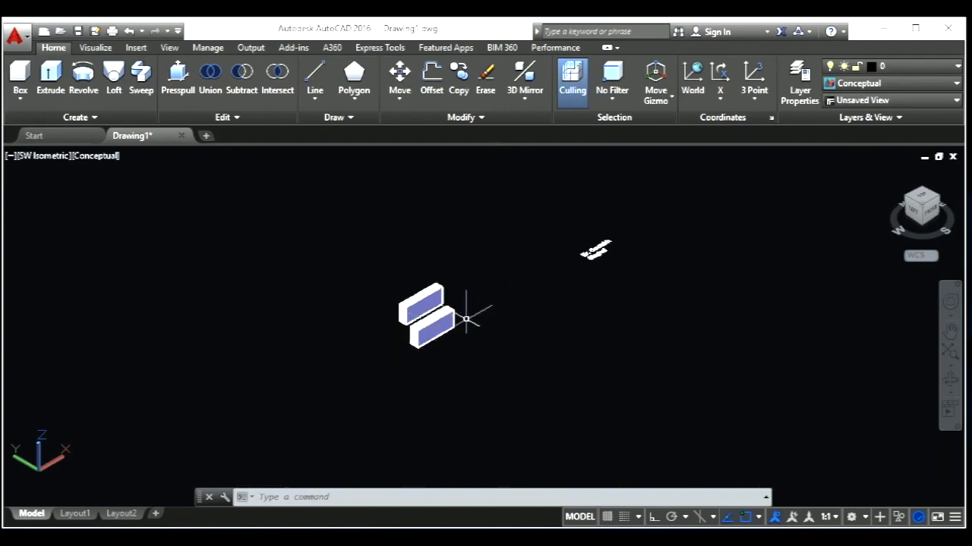
- Turn on the grid and inspect both solids relative to the base plane in the left, front and isometric views
{"action": "key", "text": "F7"}
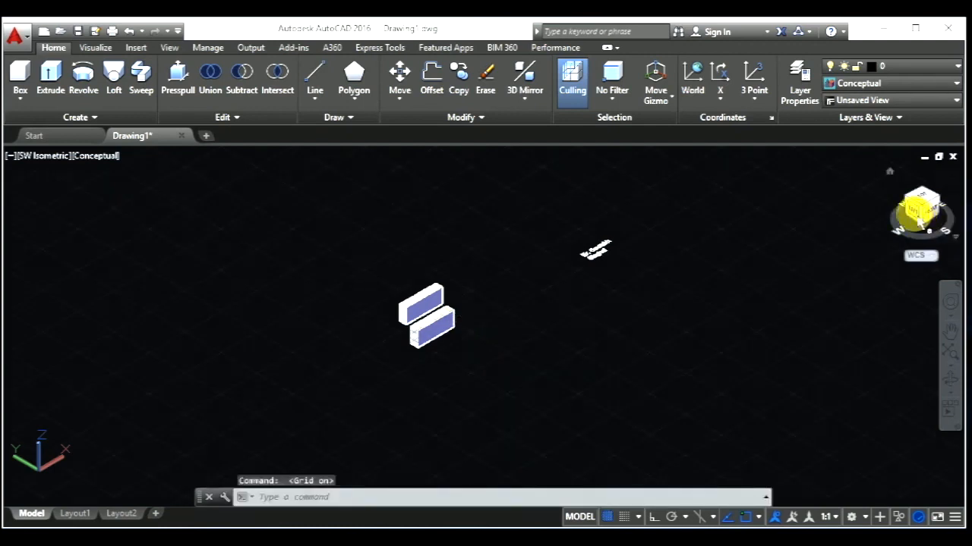
{"action": "left_click", "coordinate": [920, 215]}
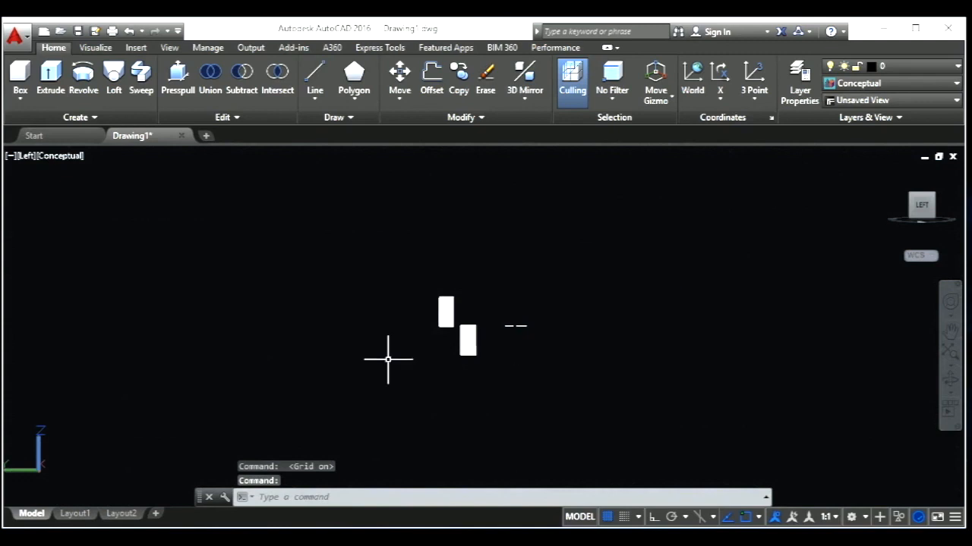
{"action": "scroll", "coordinate": [532, 336], "scroll_direction": "up", "scroll_amount": 4}
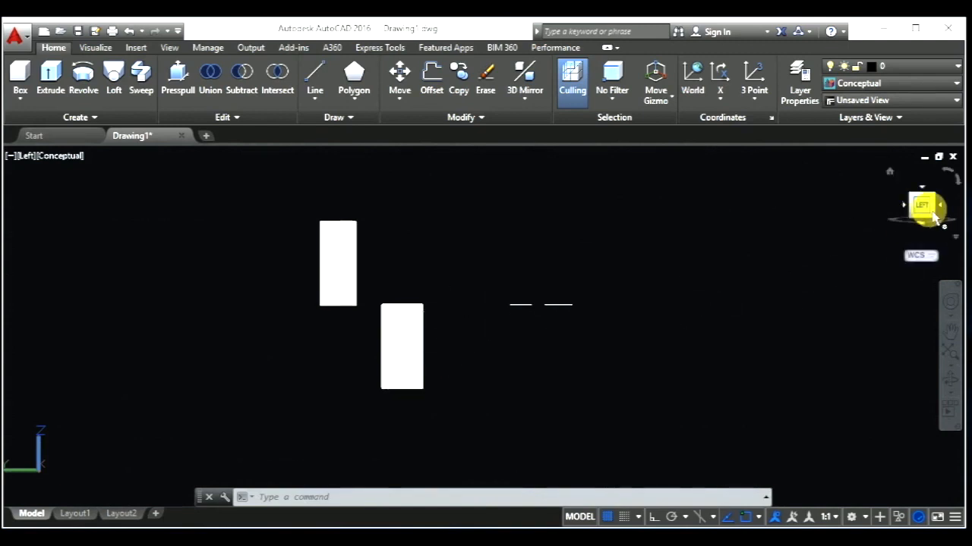
{"action": "left_click", "coordinate": [934, 201]}
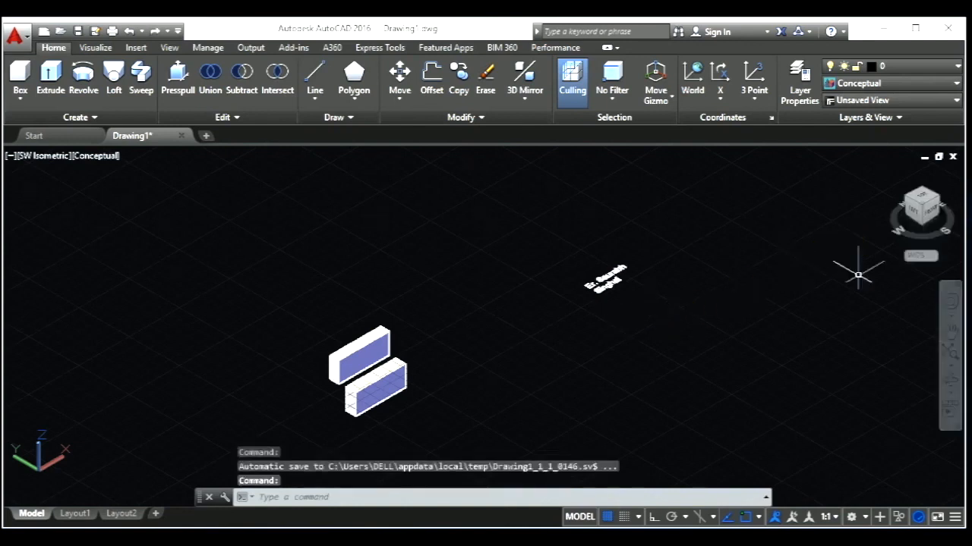
{"action": "left_click", "coordinate": [935, 209]}
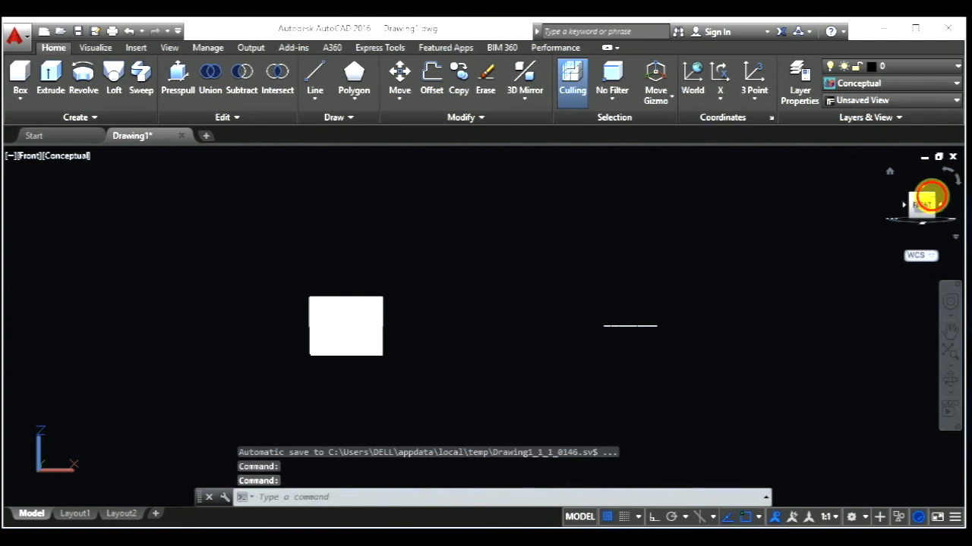
{"action": "left_click", "coordinate": [927, 199]}
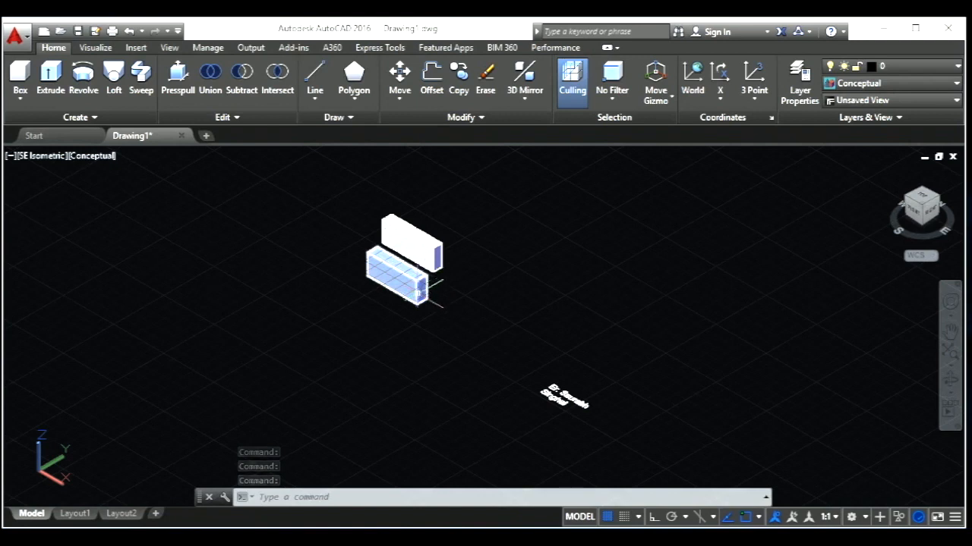
- Return to the top view and erase both extruded solids, keeping the text
{"action": "left_click", "coordinate": [921, 203]}
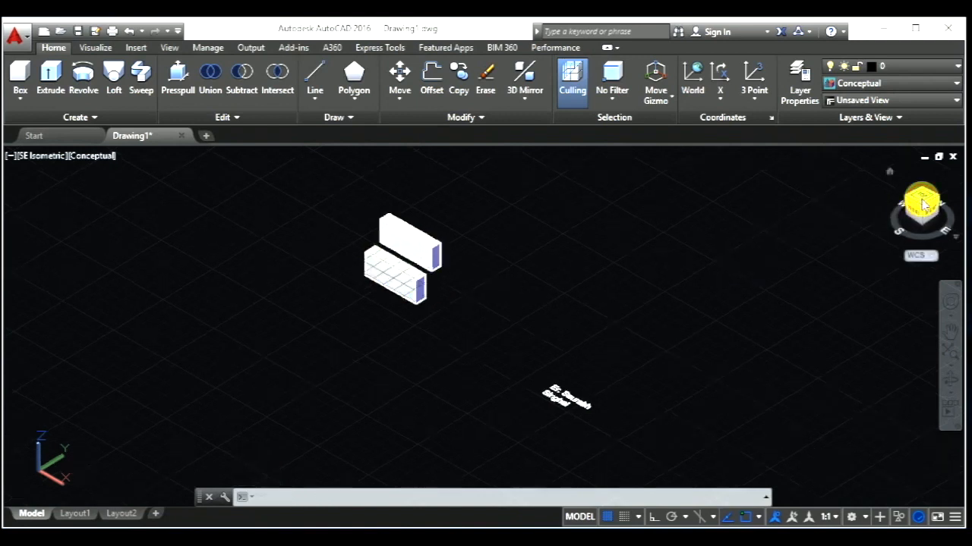
{"action": "key", "text": "Escape"}
{"action": "key", "text": "Escape"}
{"action": "key", "text": "Escape"}
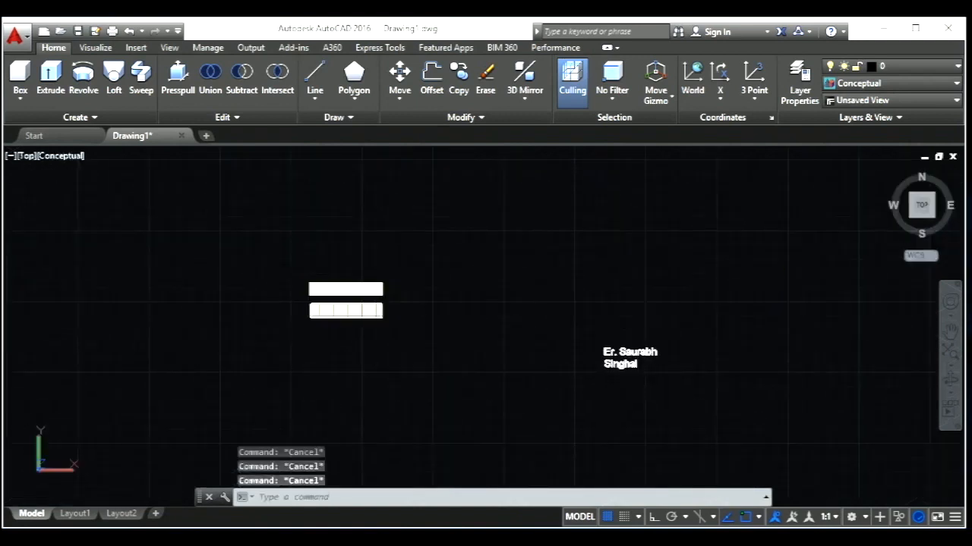
{"action": "left_click", "coordinate": [402, 368]}
{"action": "left_click", "coordinate": [283, 258]}
{"action": "key", "text": "Delete"}
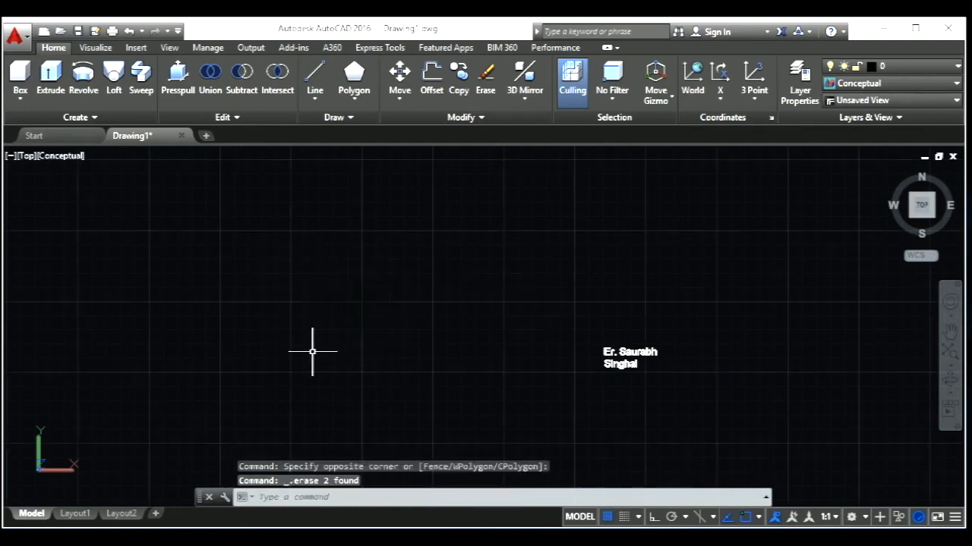
- Draw an open, arrow-like profile of six connected line segments in the empty area west of the text
{"action": "type", "text": "l"}
{"action": "key", "text": "Return"}
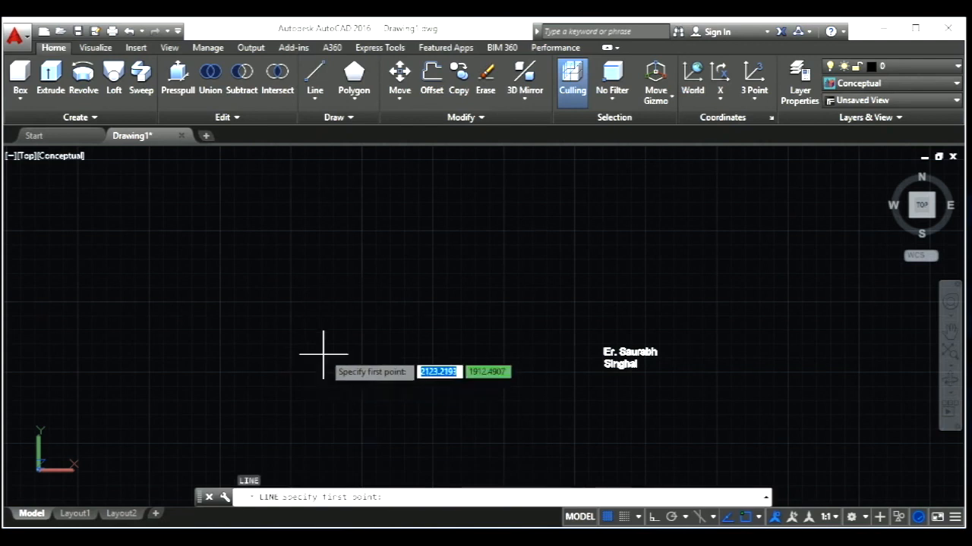
{"action": "left_click", "coordinate": [357, 296]}
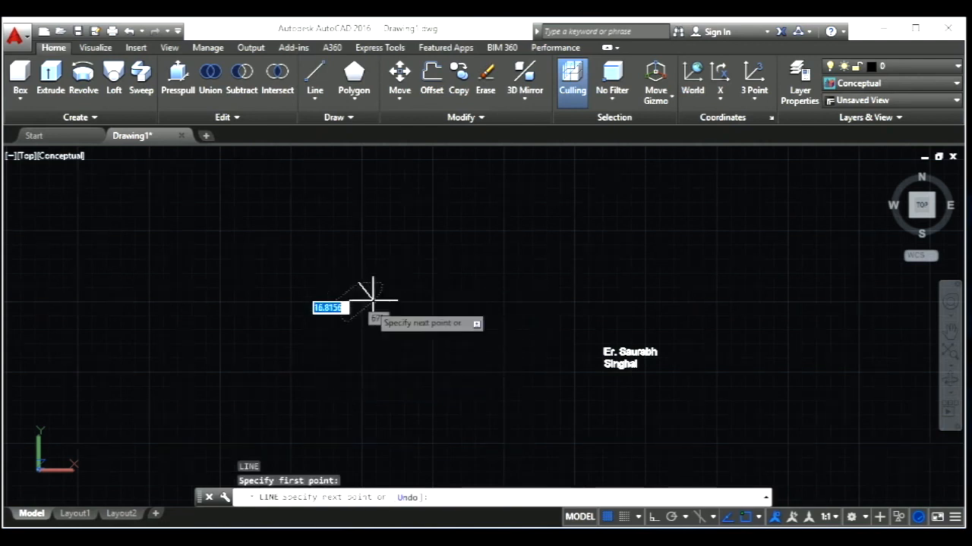
{"action": "left_click", "coordinate": [374, 300]}
{"action": "left_click", "coordinate": [332, 325]}
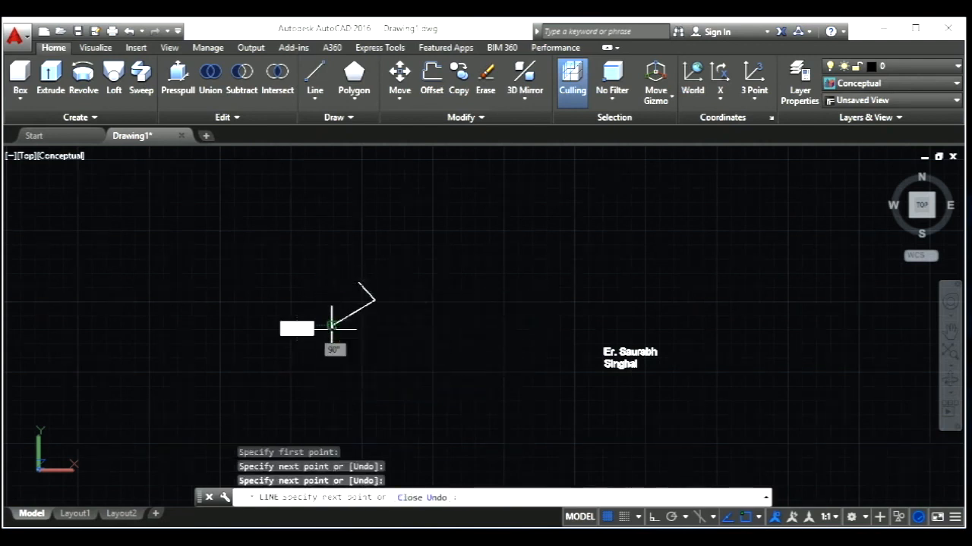
{"action": "left_click", "coordinate": [367, 347]}
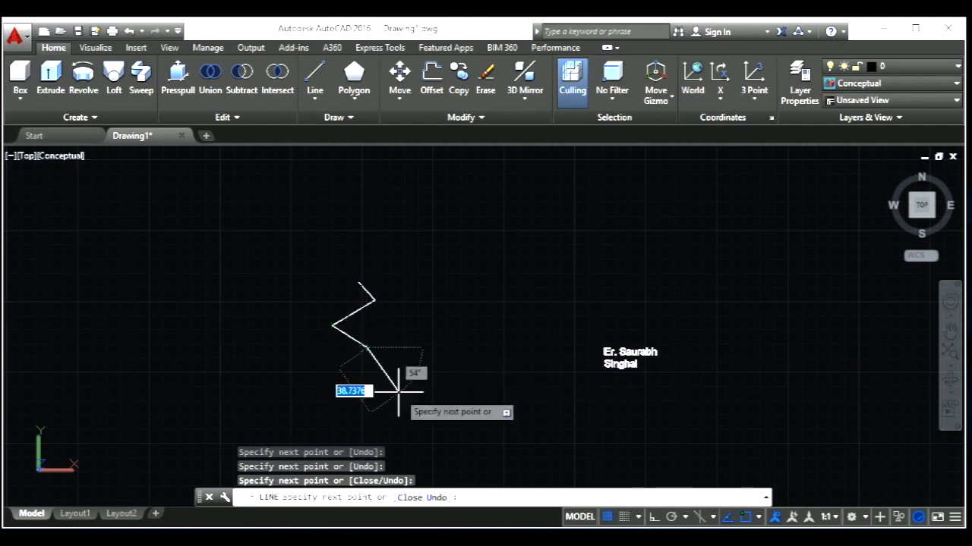
{"action": "left_click", "coordinate": [342, 365]}
{"action": "left_click", "coordinate": [298, 336]}
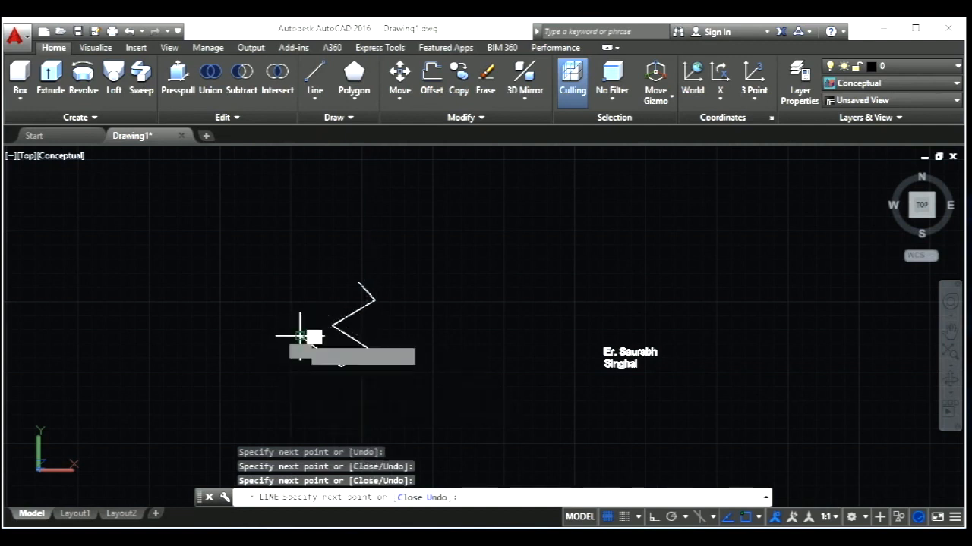
{"action": "left_click", "coordinate": [280, 312]}
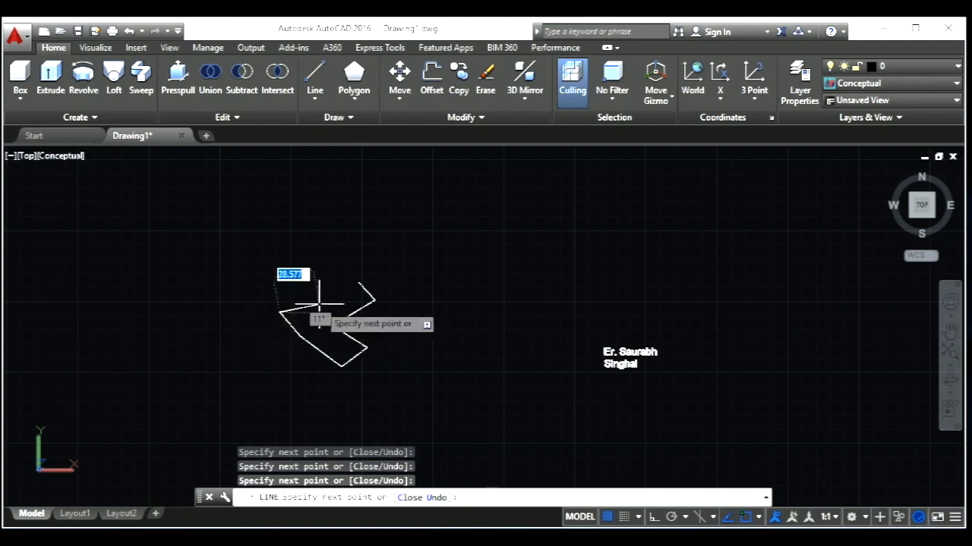
{"action": "key", "text": "Escape"}
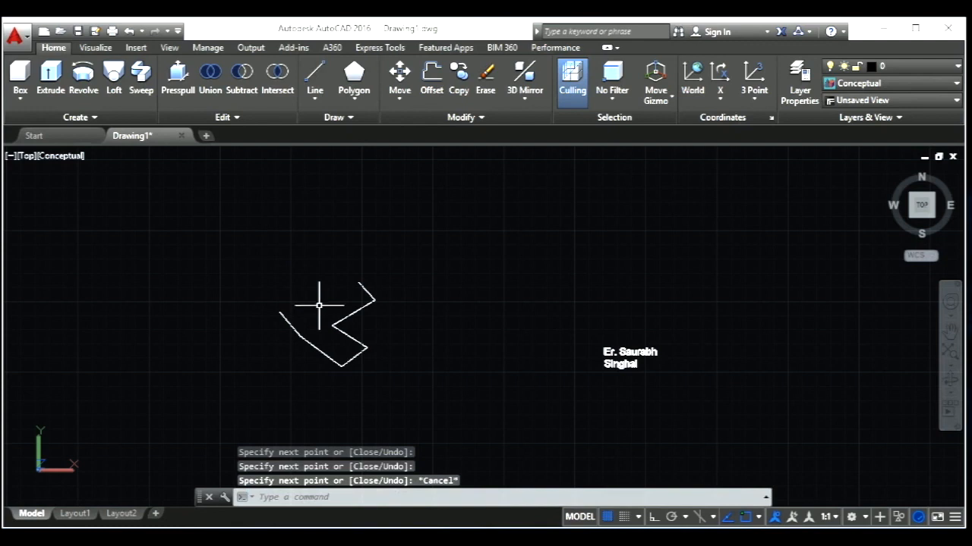
- Draw a three-point arc from one open end of the profile through the other, extending past it
{"action": "type", "text": "arc"}
{"action": "key", "text": "Return"}
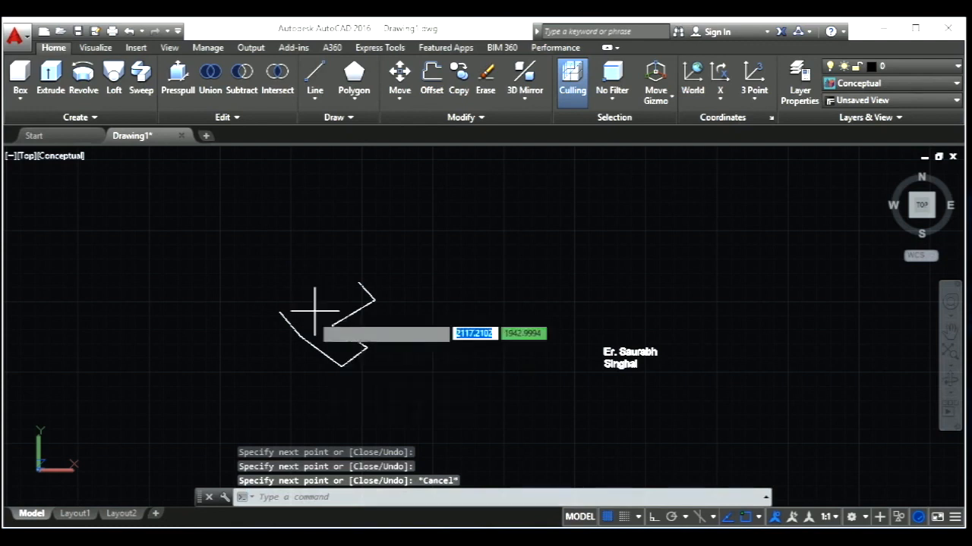
{"action": "left_click", "coordinate": [279, 311]}
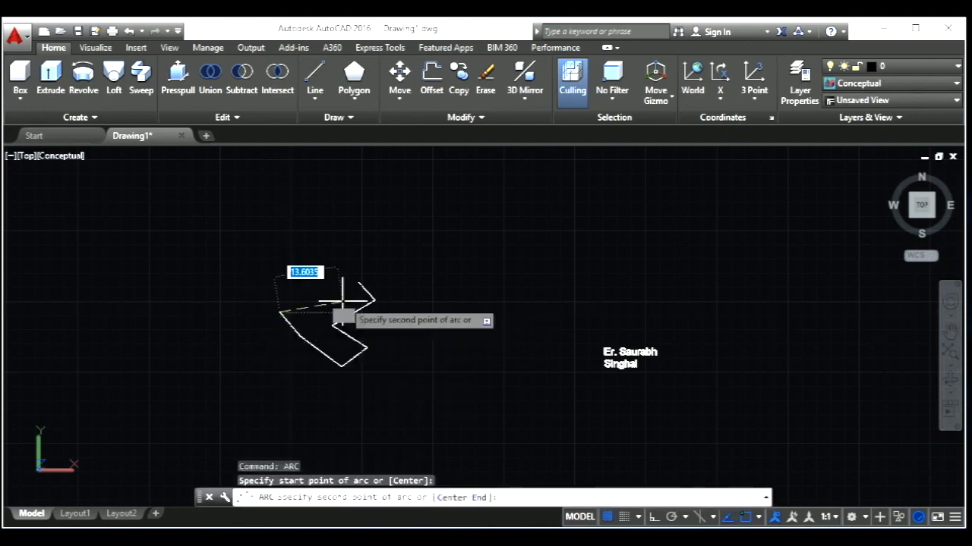
{"action": "left_click", "coordinate": [358, 283]}
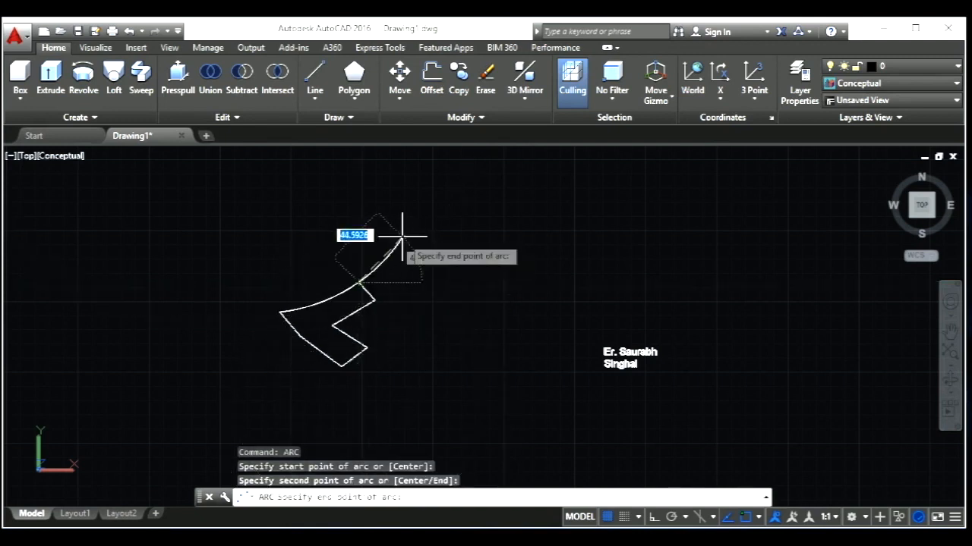
{"action": "left_click", "coordinate": [381, 226]}
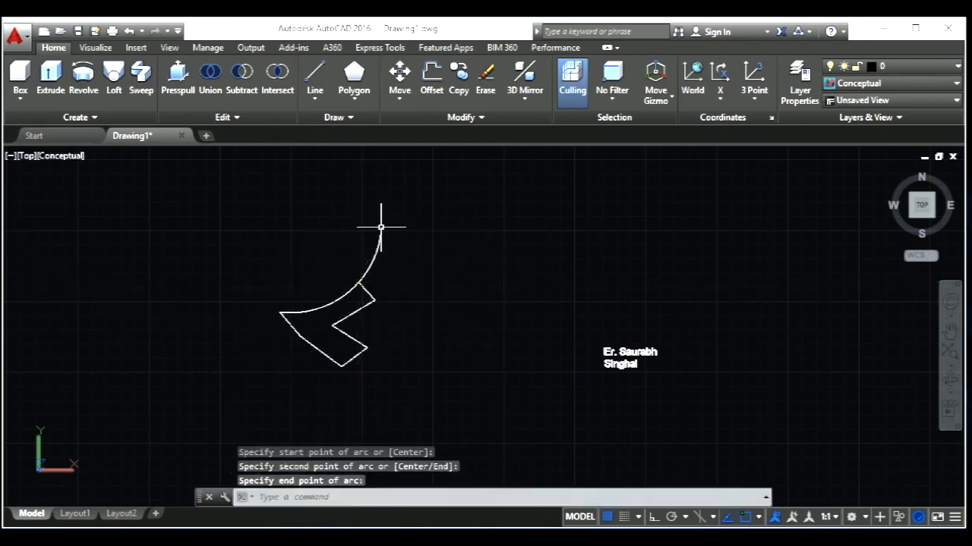
{"action": "key", "text": "Escape"}
{"action": "key", "text": "Escape"}
{"action": "key", "text": "Escape"}
- Trim the part of the arc that extends beyond the profile's upper corner
{"action": "left_click", "coordinate": [371, 256]}
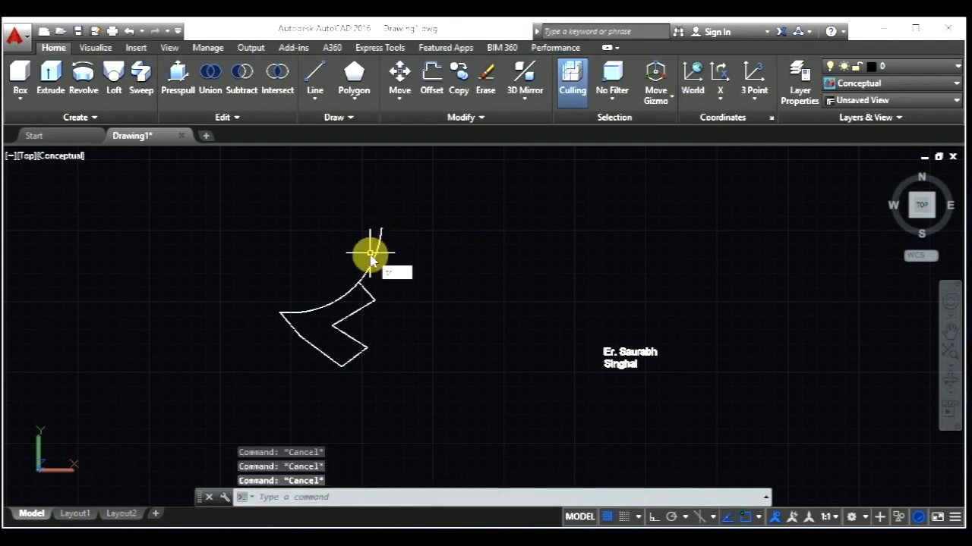
{"action": "type", "text": "tr"}
{"action": "key", "text": "Return"}
{"action": "key", "text": "Return"}
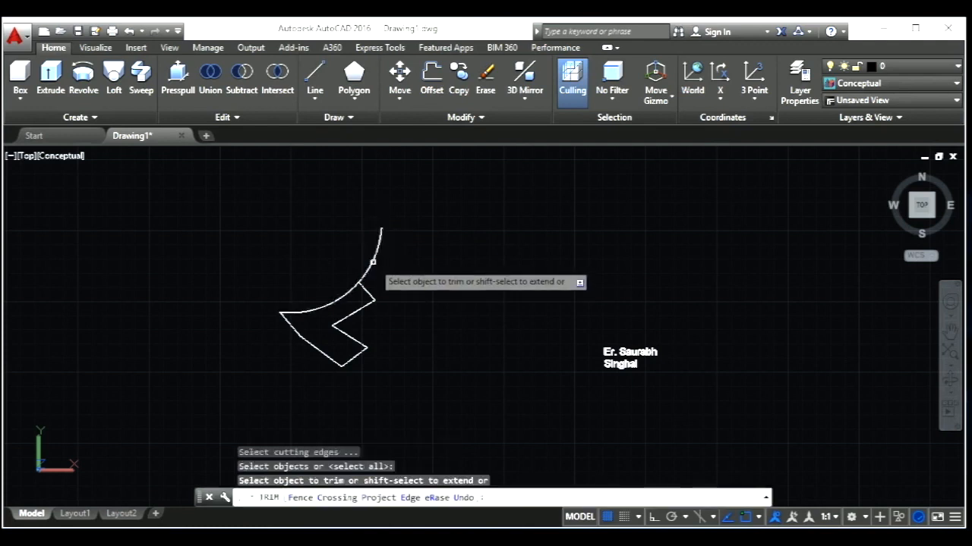
{"action": "left_click", "coordinate": [372, 261]}
{"action": "key", "text": "Escape"}
{"action": "key", "text": "Escape"}
{"action": "key", "text": "Escape"}
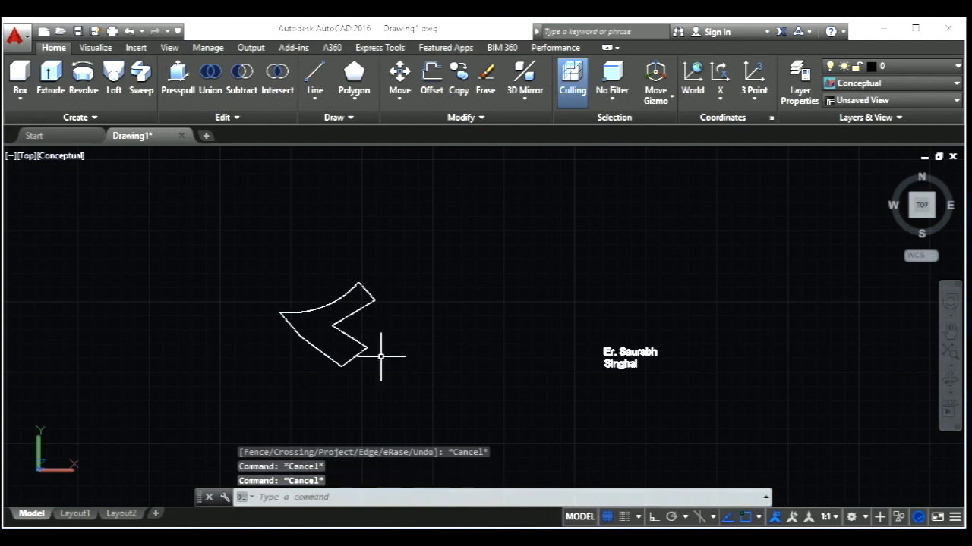
- Copy the whole closed profile twice, from its sharp tip to the upper right and upper left of the original
{"action": "type", "text": "co"}
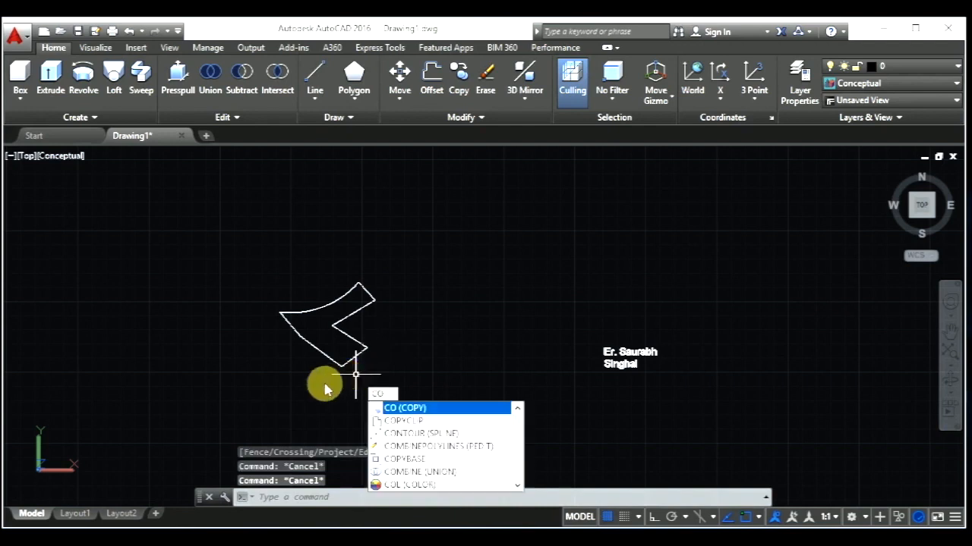
{"action": "key", "text": "Return"}
{"action": "left_click", "coordinate": [394, 389]}
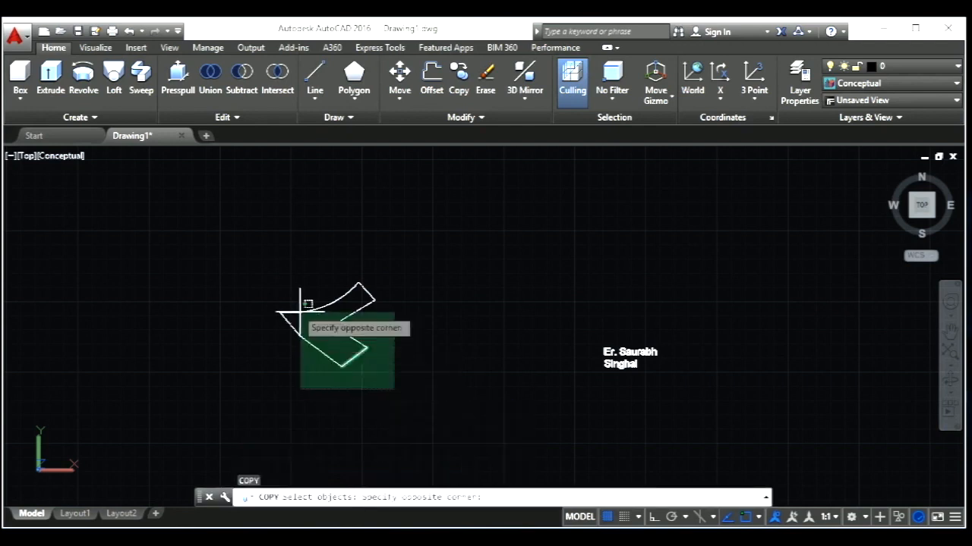
{"action": "left_click", "coordinate": [282, 287]}
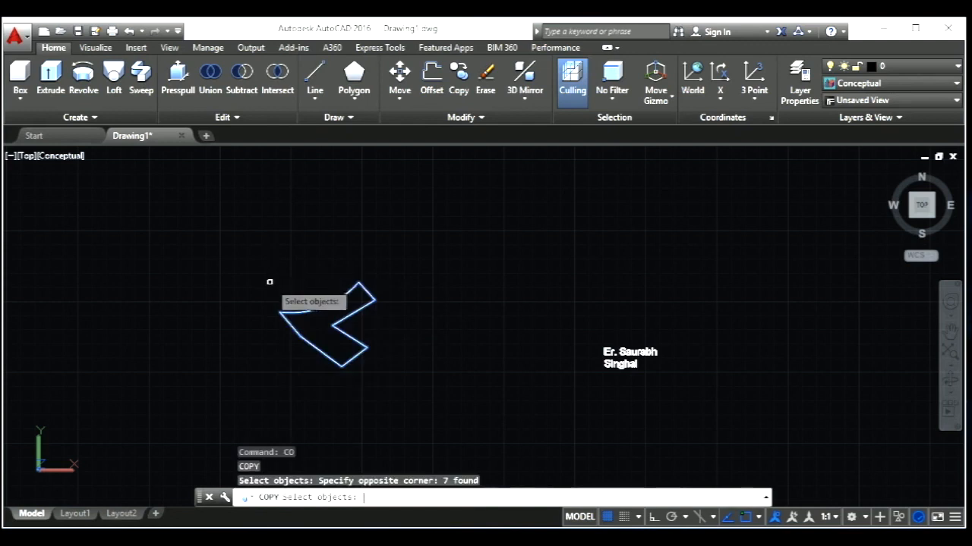
{"action": "key", "text": "Return"}
{"action": "left_click", "coordinate": [280, 312]}
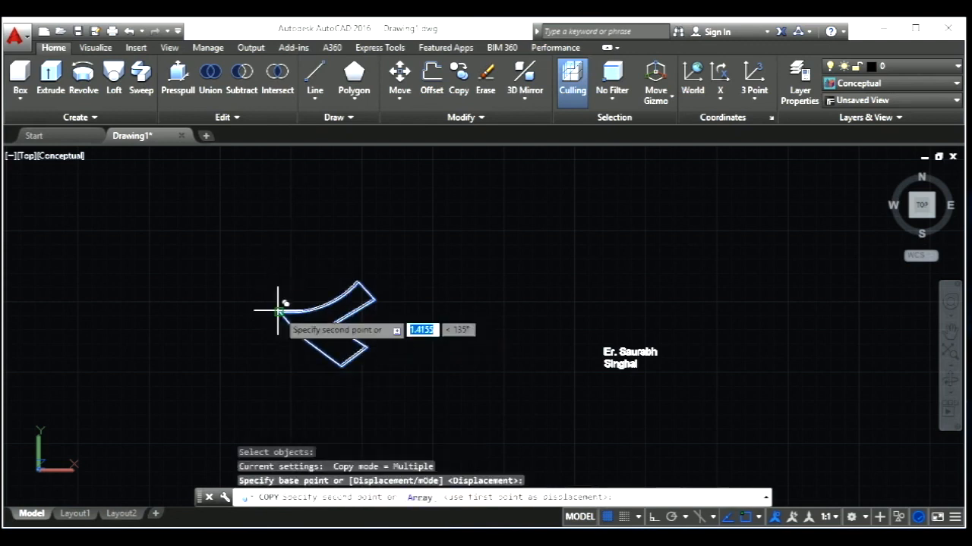
{"action": "left_click", "coordinate": [469, 227]}
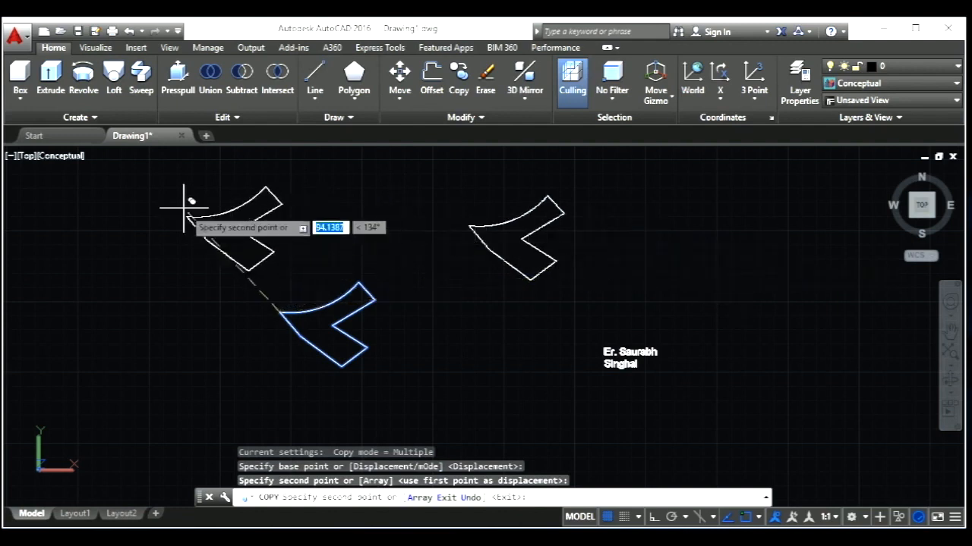
{"action": "left_click", "coordinate": [141, 206]}
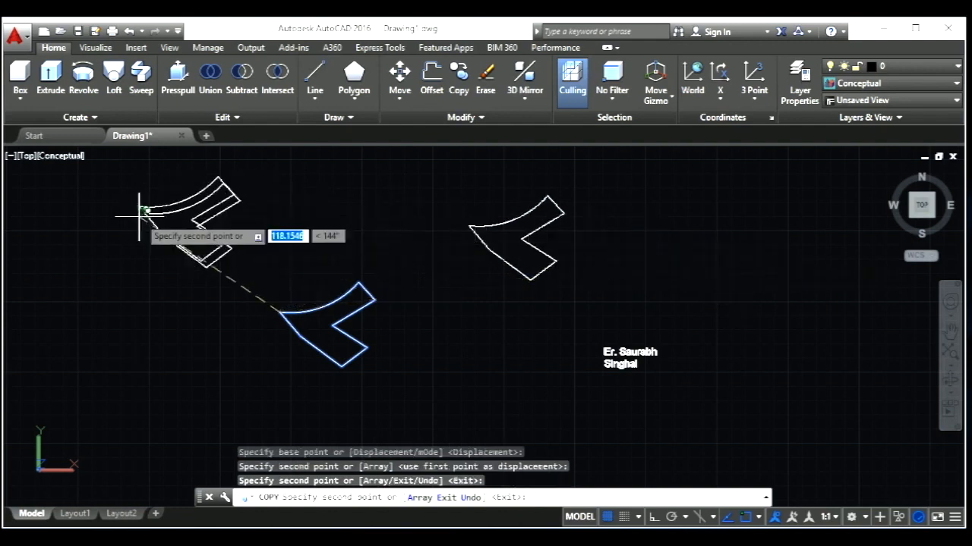
{"action": "key", "text": "Escape"}
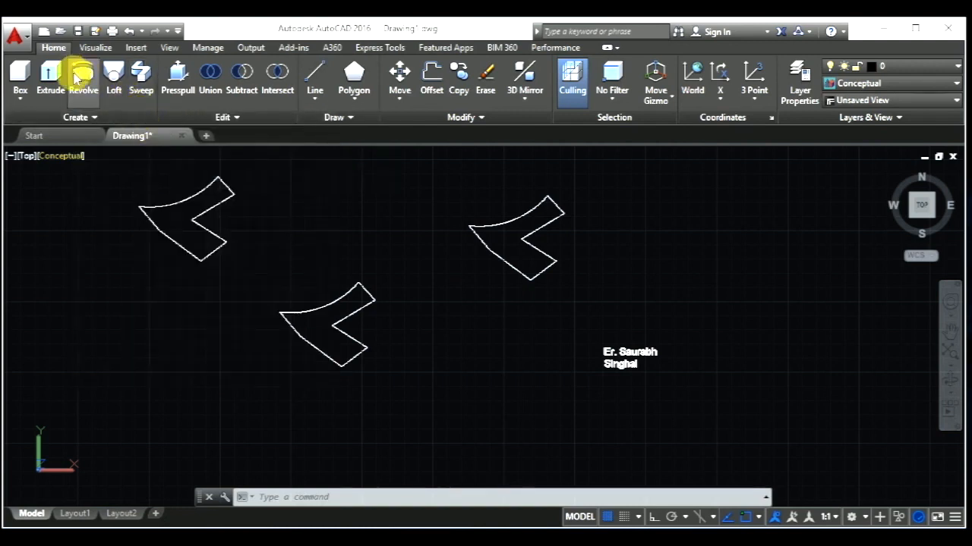
- Revolve the original profile as a solid by 360 degrees about its long straight outer edge
{"action": "left_click", "coordinate": [79, 76]}
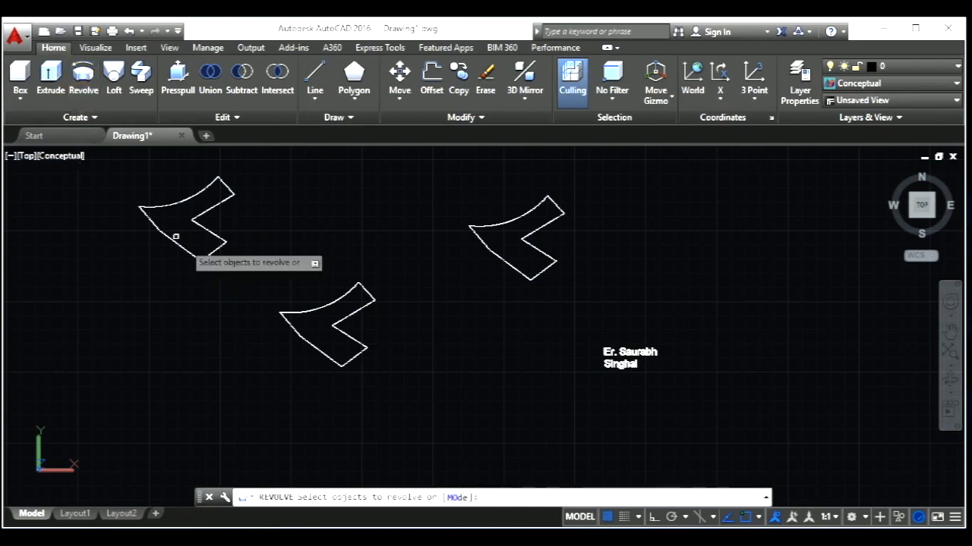
{"action": "left_click", "coordinate": [404, 378]}
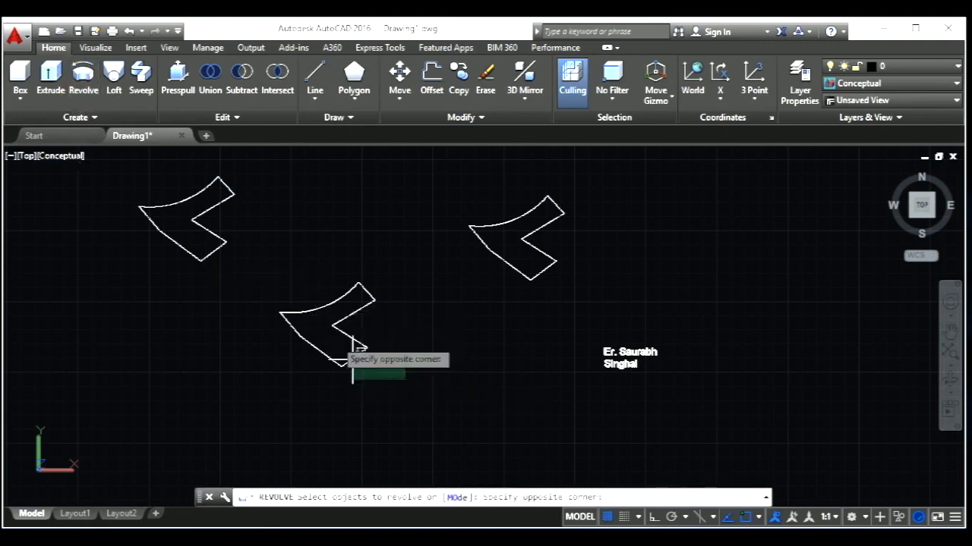
{"action": "left_click", "coordinate": [271, 266]}
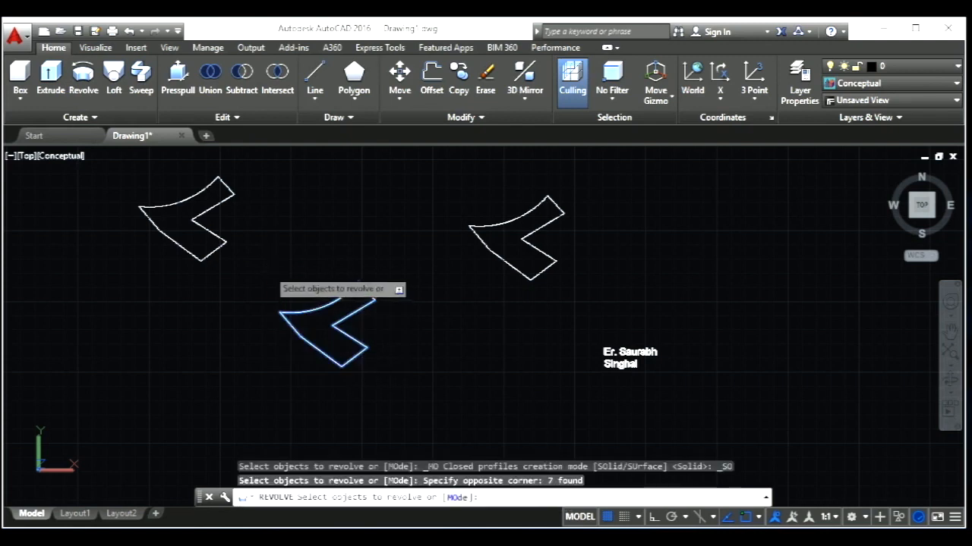
{"action": "key", "text": "Return"}
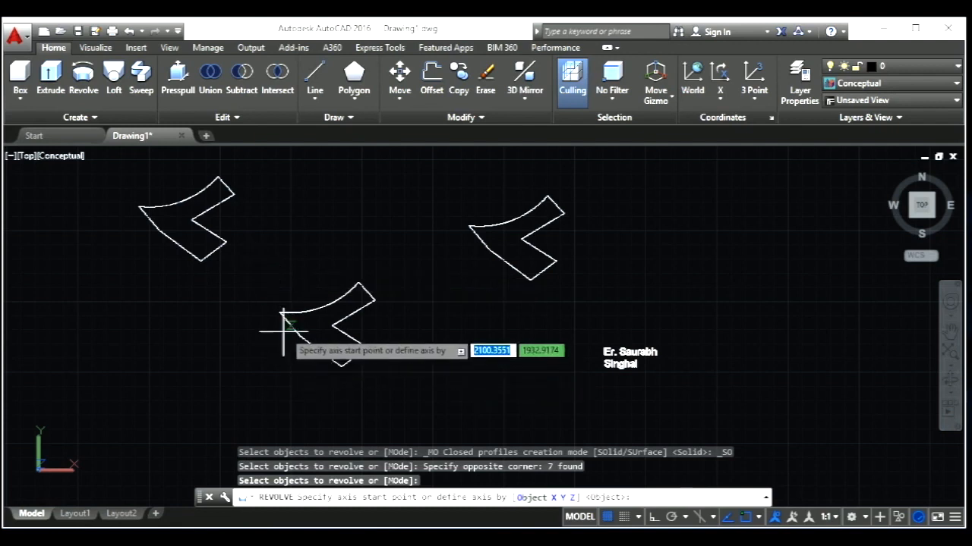
{"action": "left_click", "coordinate": [332, 360]}
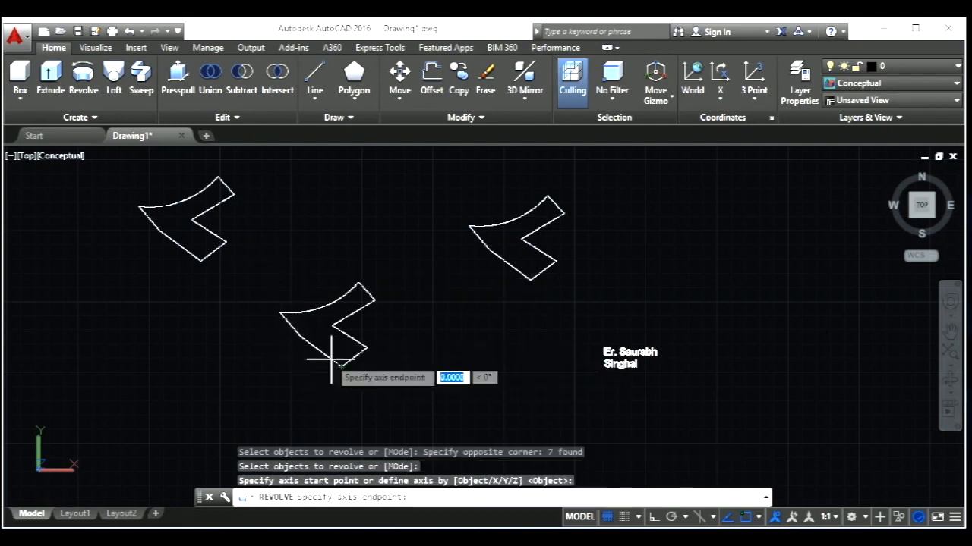
{"action": "left_click", "coordinate": [297, 333]}
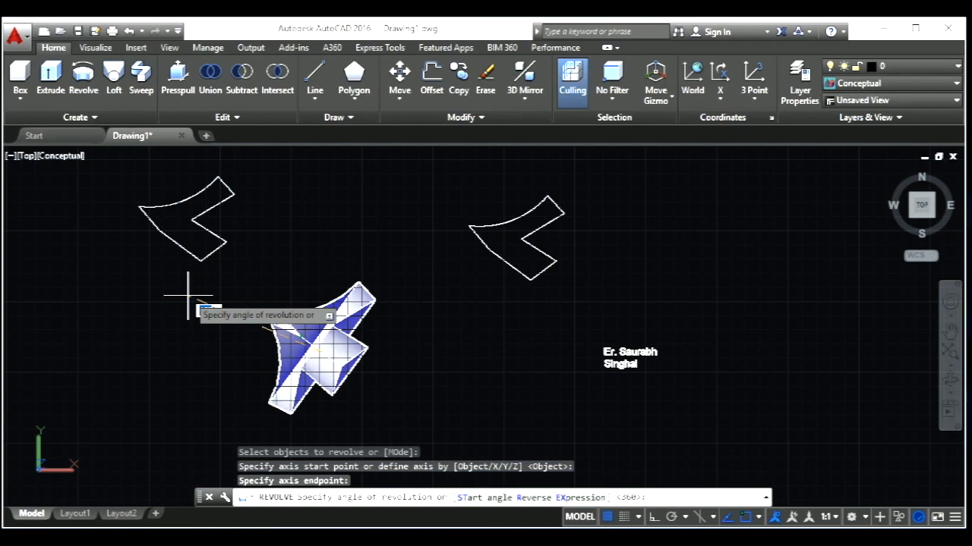
{"action": "type", "text": "360"}
{"action": "key", "text": "Return"}
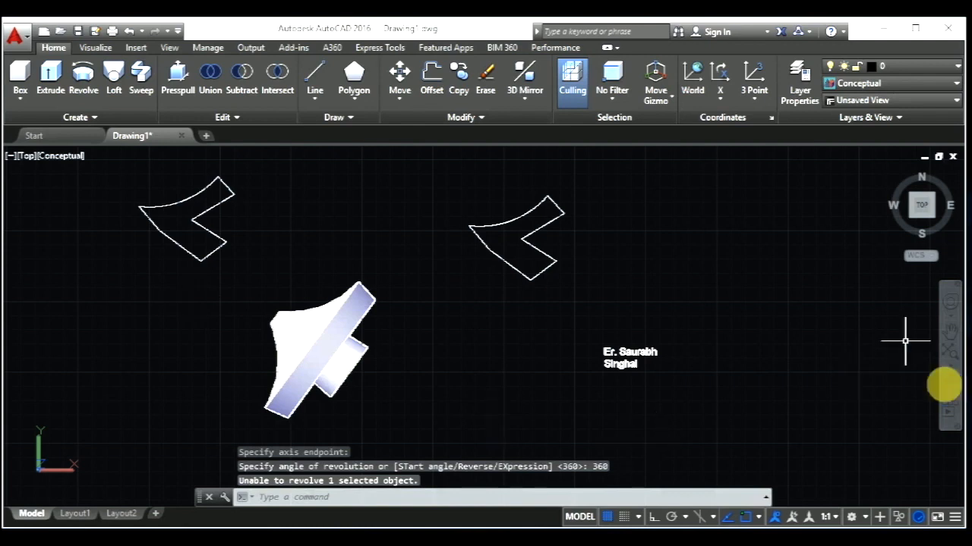
- Revolve the lower profile copy, beside the text label, as a solid by 250 degrees about its short outer end edge
{"action": "left_click", "coordinate": [950, 385]}
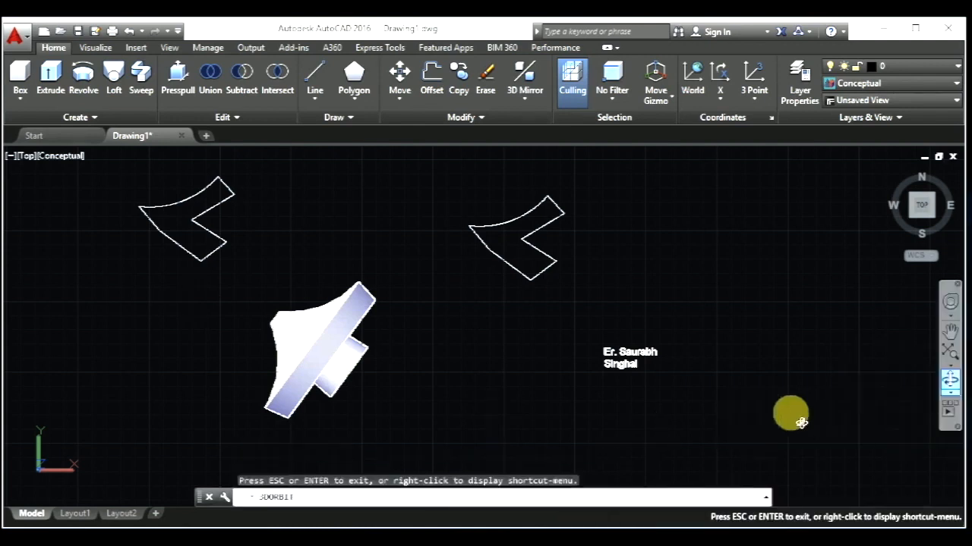
{"action": "mouse_move", "coordinate": [464, 425]}
{"action": "left_mouse_down"}
{"action": "mouse_move", "coordinate": [464, 357]}
{"action": "mouse_move", "coordinate": [411, 334]}
{"action": "mouse_move", "coordinate": [288, 336]}
{"action": "mouse_move", "coordinate": [405, 402]}
{"action": "mouse_move", "coordinate": [481, 364]}
{"action": "mouse_move", "coordinate": [408, 381]}
{"action": "mouse_move", "coordinate": [331, 342]}
{"action": "mouse_move", "coordinate": [115, 124]}
{"action": "left_mouse_up"}
{"action": "left_click", "coordinate": [80, 91]}
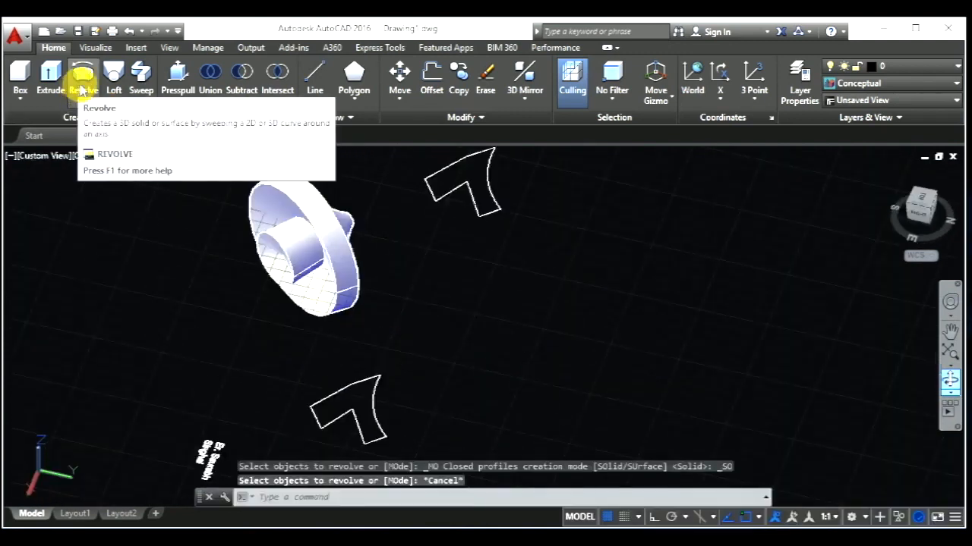
{"action": "left_click", "coordinate": [82, 85]}
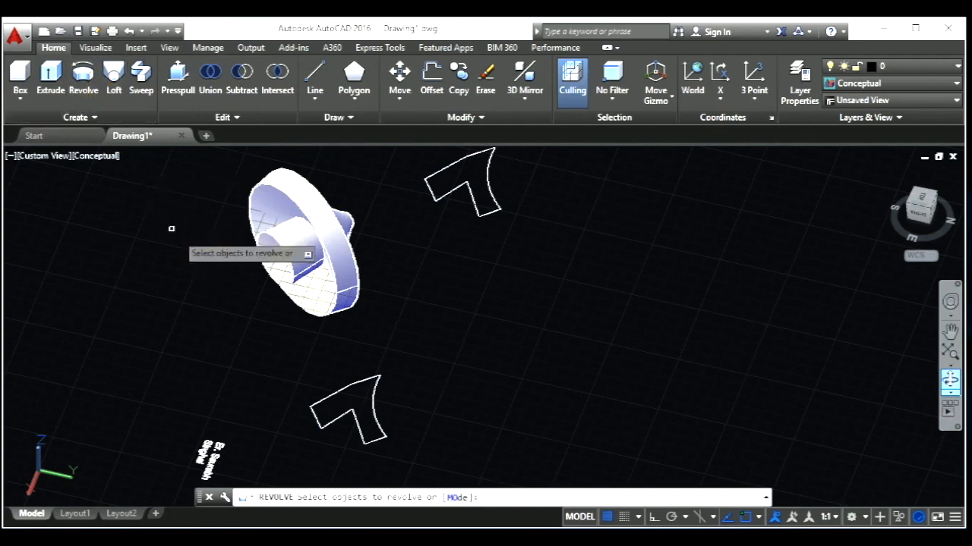
{"action": "left_click", "coordinate": [404, 445]}
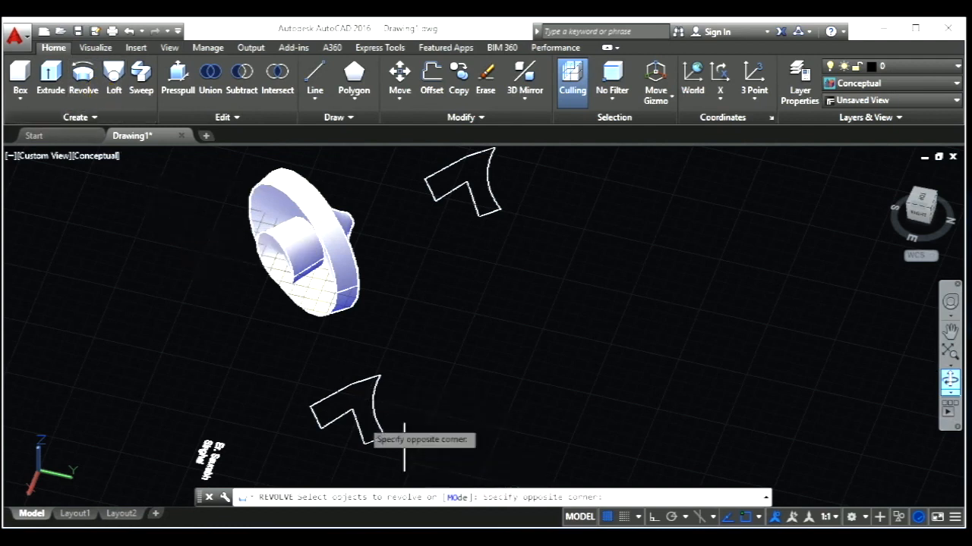
{"action": "left_click", "coordinate": [278, 362]}
{"action": "key", "text": "Return"}
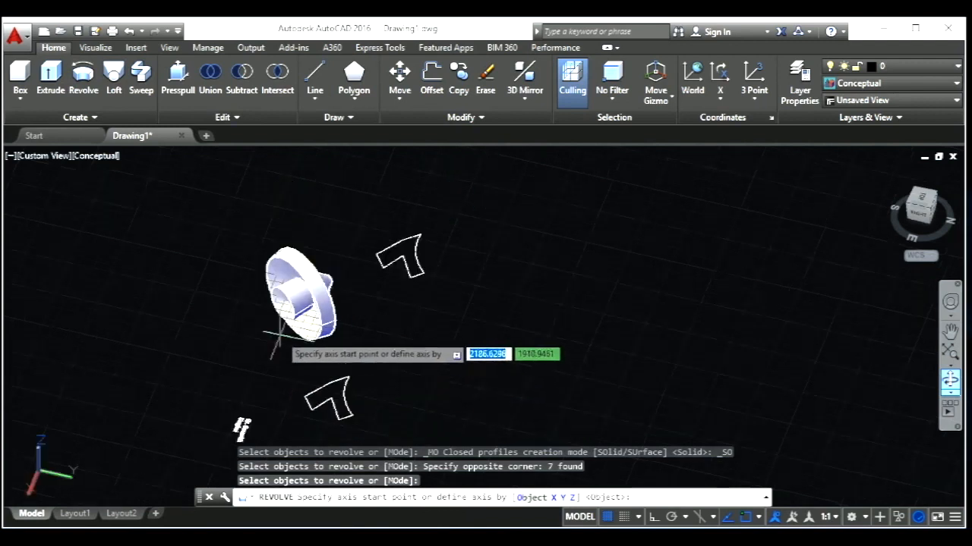
{"action": "scroll", "coordinate": [305, 402], "scroll_direction": "up", "scroll_amount": 2}
{"action": "left_click", "coordinate": [311, 411]}
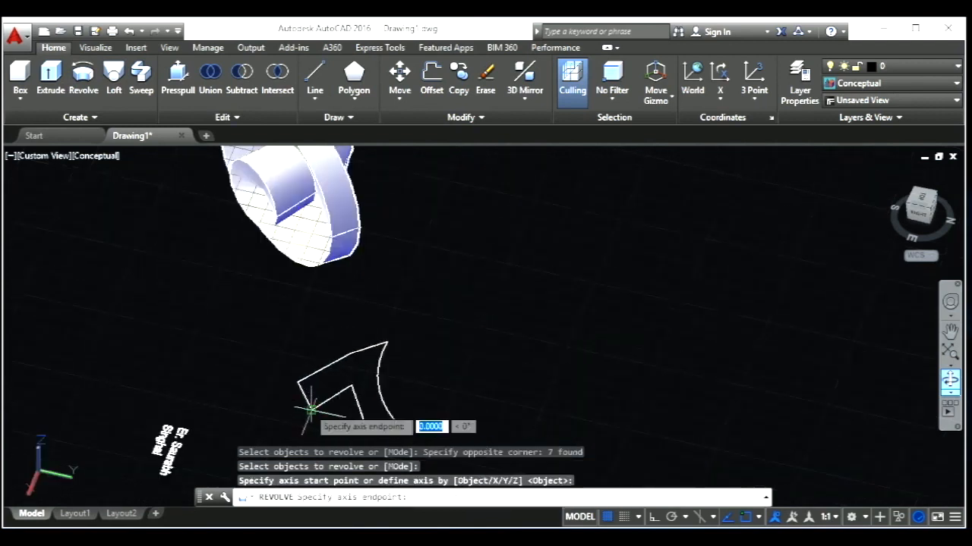
{"action": "left_click", "coordinate": [296, 383]}
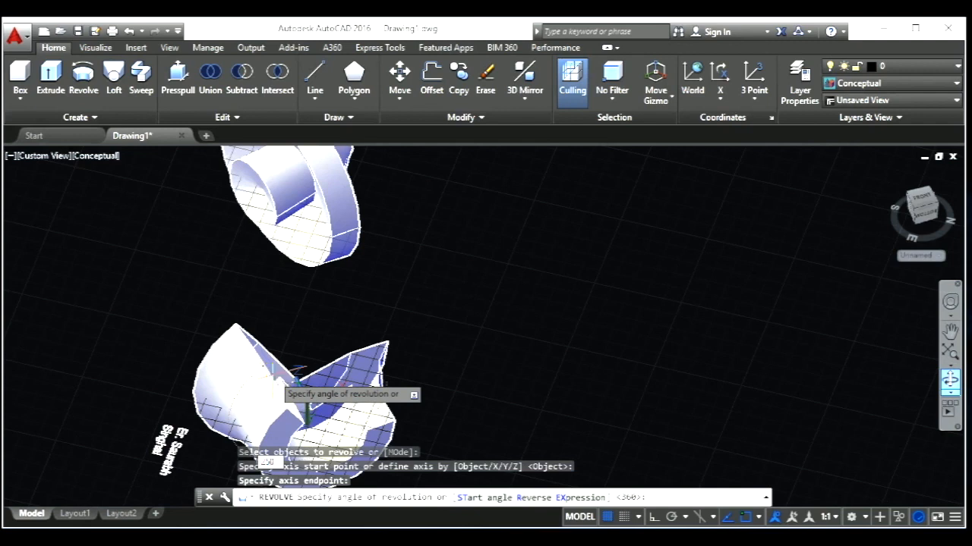
{"action": "key", "text": "Return"}
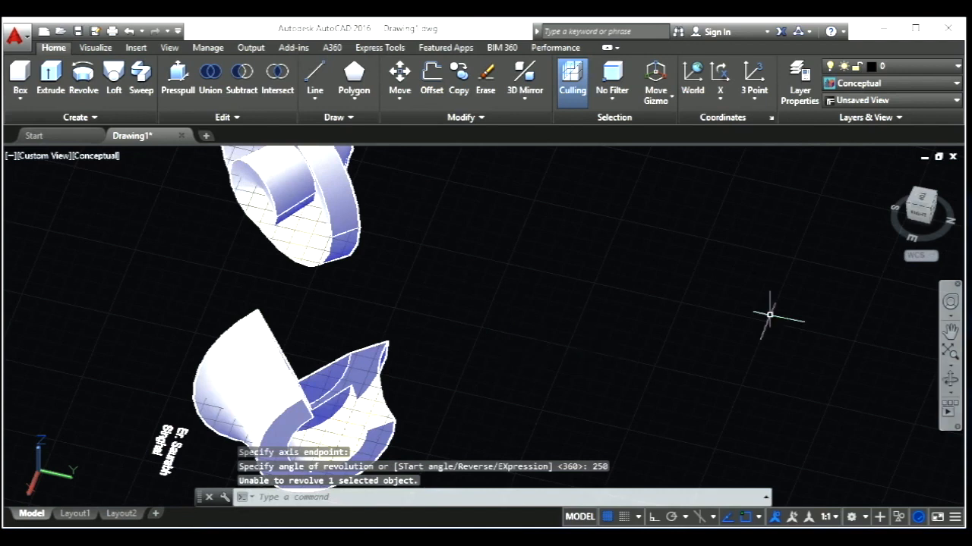
- Revolve the remaining profile copy by 180 degrees about an axis picked from its arc-side end toward the sharp tip
{"action": "scroll", "coordinate": [846, 293], "scroll_direction": "down", "scroll_amount": 2}
{"action": "scroll", "coordinate": [687, 358], "scroll_direction": "up", "scroll_amount": 2}
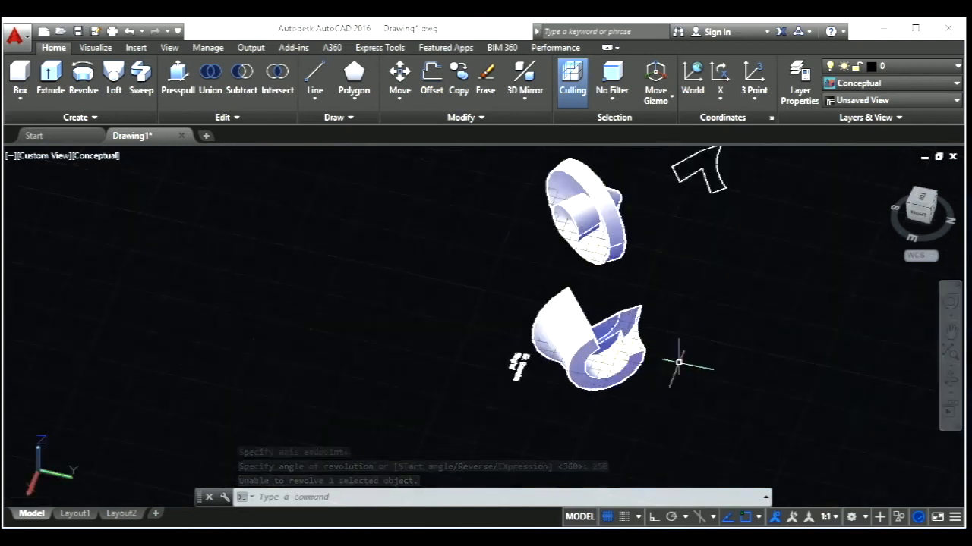
{"action": "scroll", "coordinate": [632, 297], "scroll_direction": "down", "scroll_amount": 2}
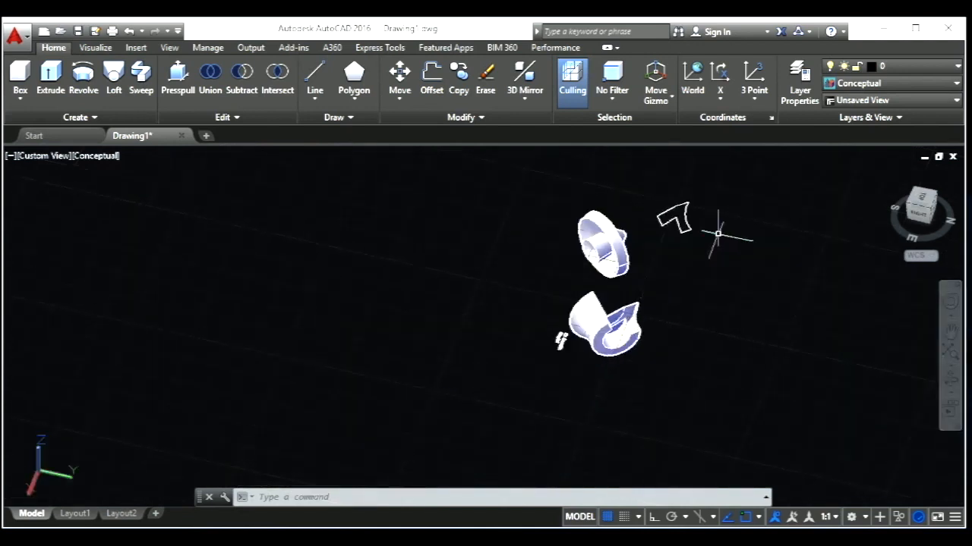
{"action": "scroll", "coordinate": [726, 223], "scroll_direction": "up", "scroll_amount": 2}
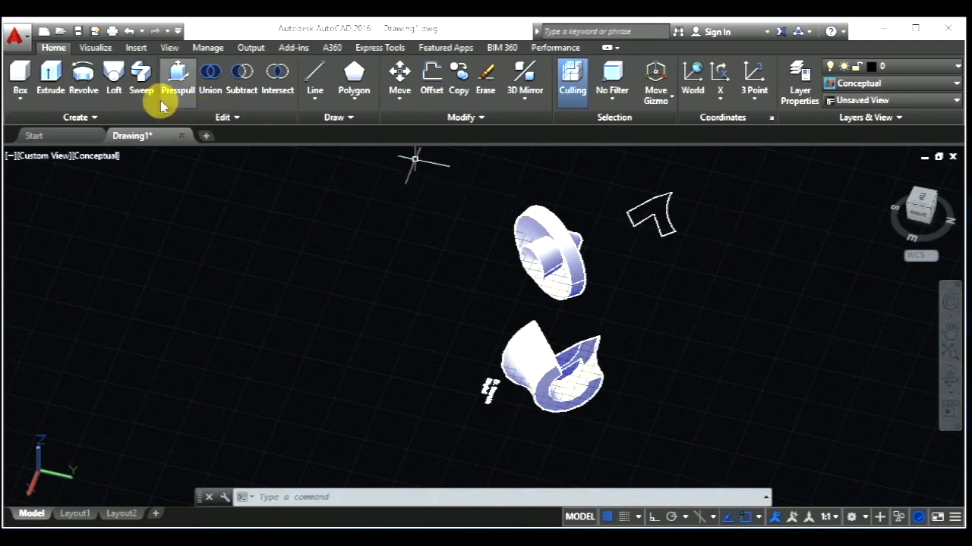
{"action": "left_click", "coordinate": [84, 77]}
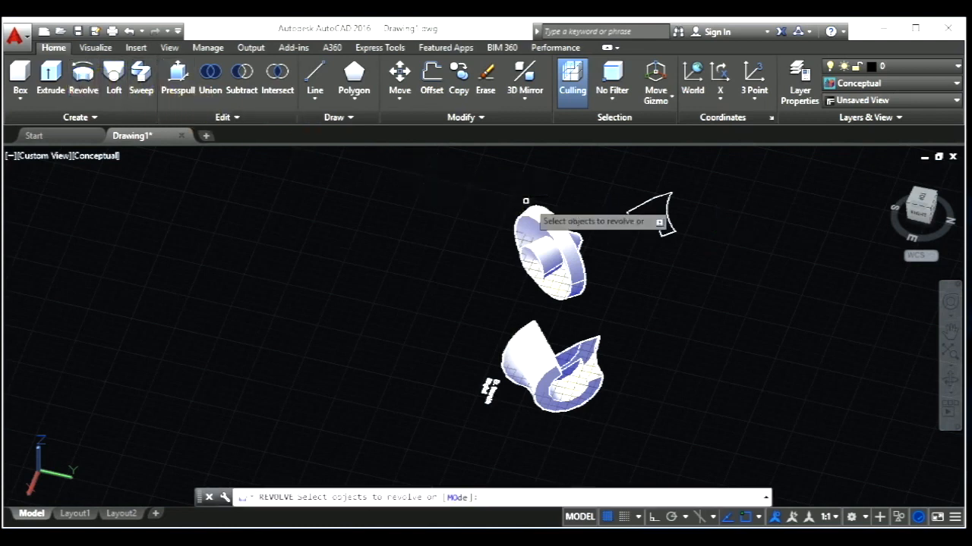
{"action": "left_click", "coordinate": [704, 241]}
{"action": "left_click", "coordinate": [581, 163]}
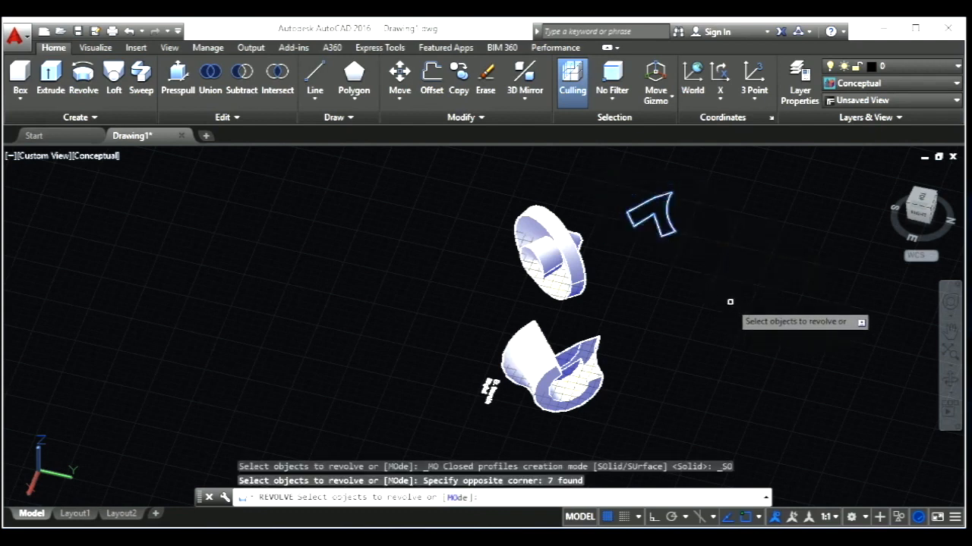
{"action": "key", "text": "Return"}
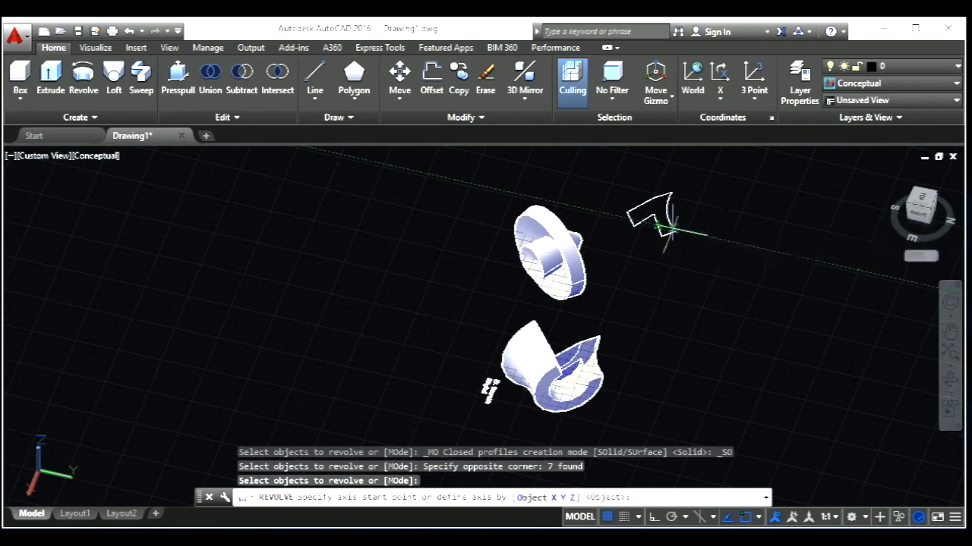
{"action": "left_click", "coordinate": [671, 230]}
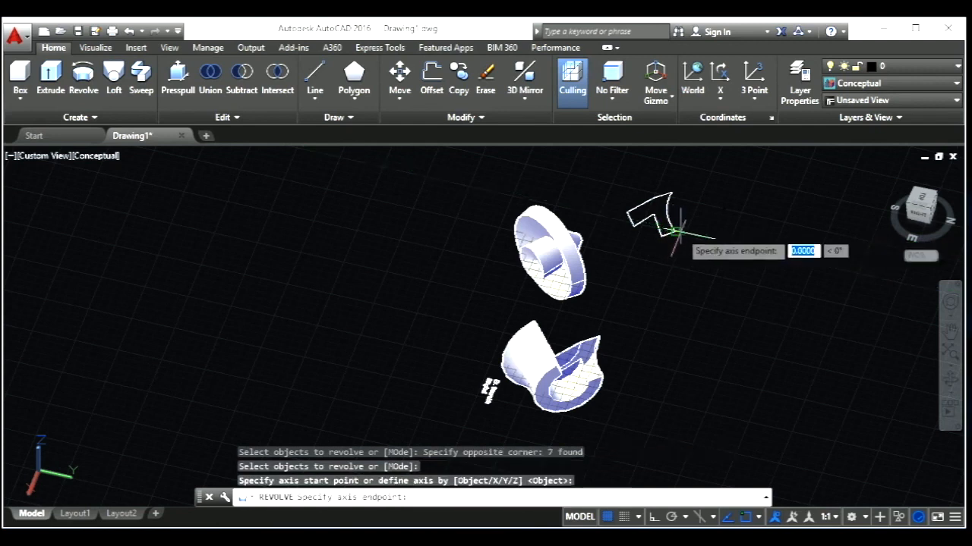
{"action": "left_click", "coordinate": [686, 179]}
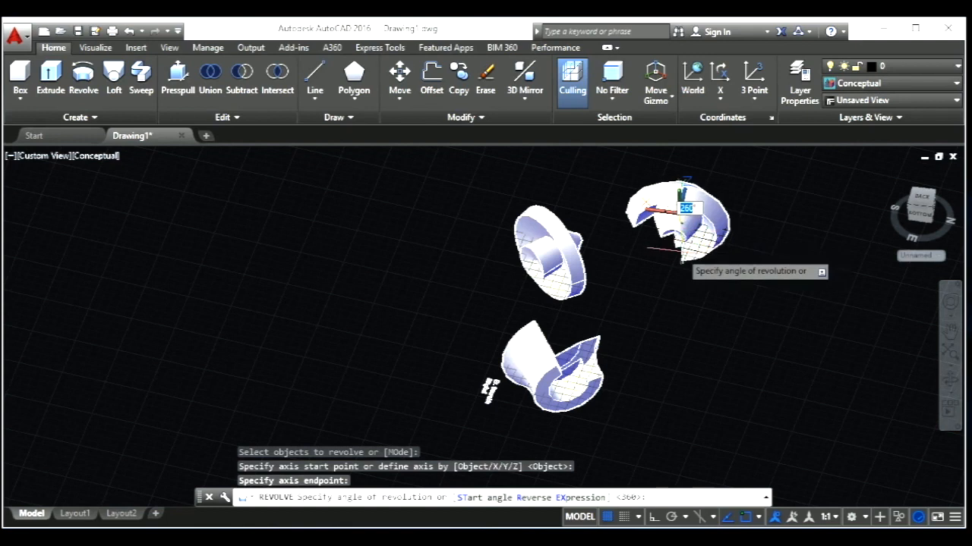
{"action": "left_click", "coordinate": [684, 199]}
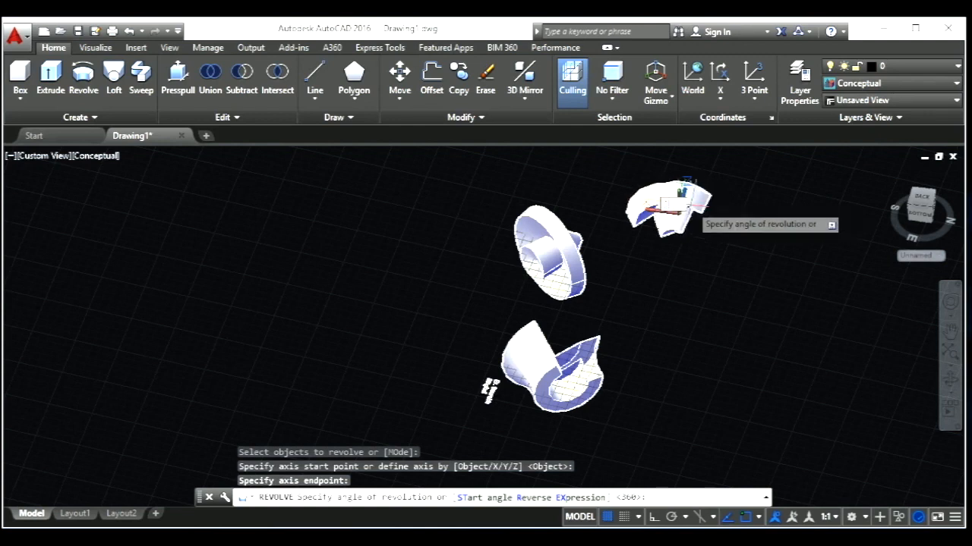
{"action": "type", "text": "180"}
{"action": "key", "text": "Return"}
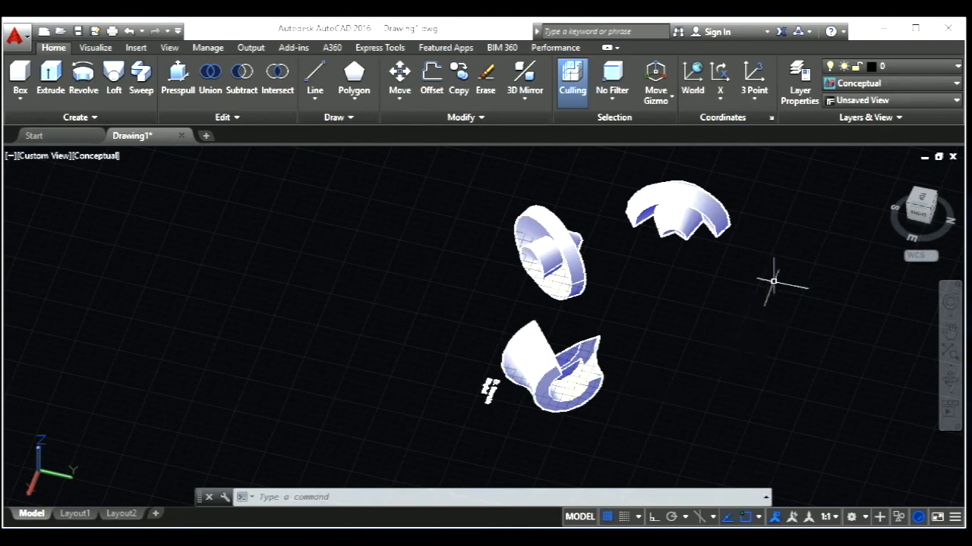
- Return to the top view and delete all the revolved solids, keeping the text label
{"action": "middle_click_drag", "start_coordinate": [864, 367], "coordinate": [902, 321], "text": "shift"}
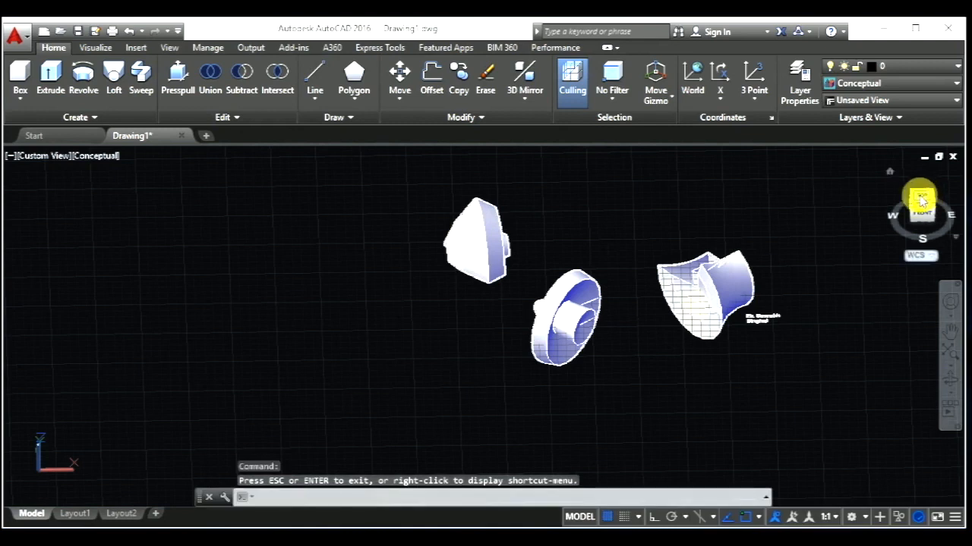
{"action": "left_click", "coordinate": [921, 200]}
{"action": "scroll", "coordinate": [590, 378], "scroll_direction": "up", "scroll_amount": 5}
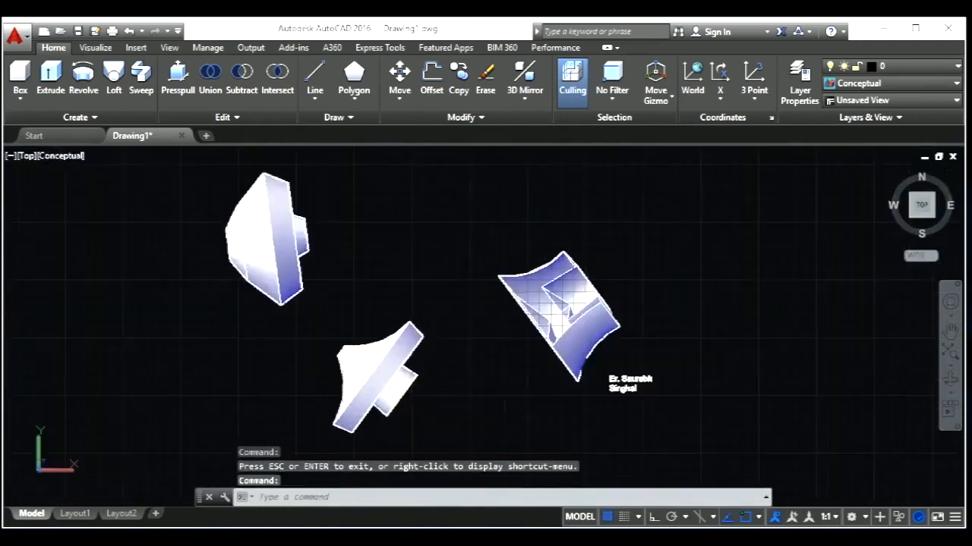
{"action": "left_click", "coordinate": [588, 398]}
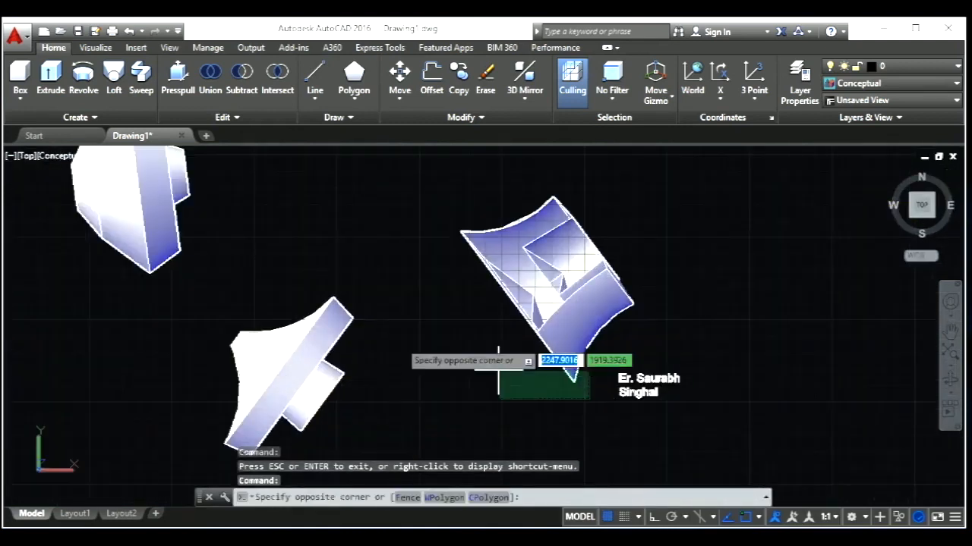
{"action": "left_click", "coordinate": [103, 205]}
{"action": "key", "text": "Delete"}
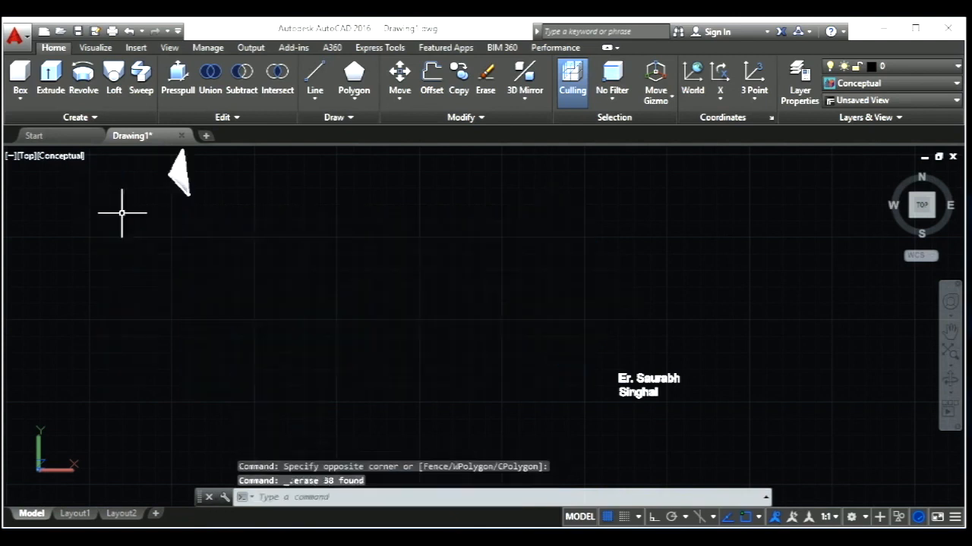
{"action": "left_click", "coordinate": [223, 221]}
{"action": "left_click", "coordinate": [132, 148]}
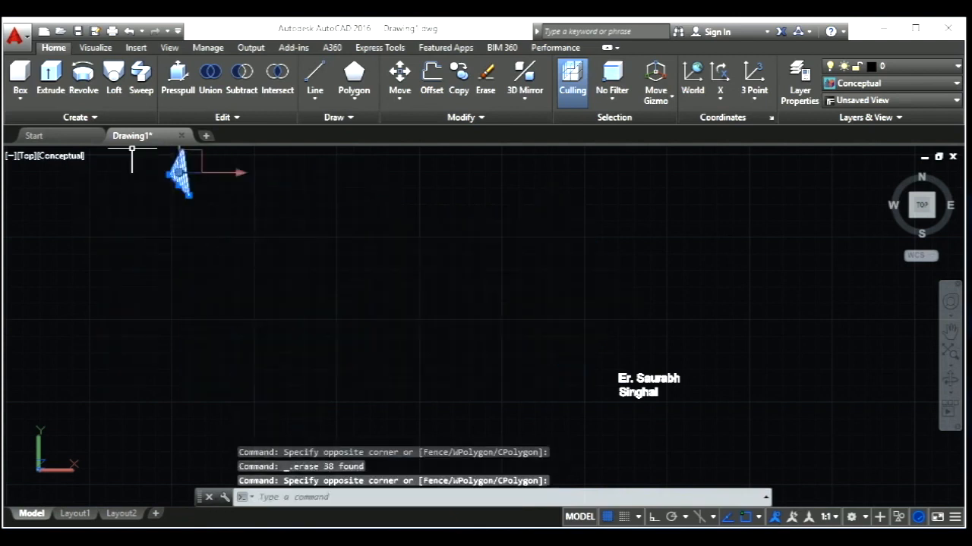
{"action": "key", "text": "Delete"}
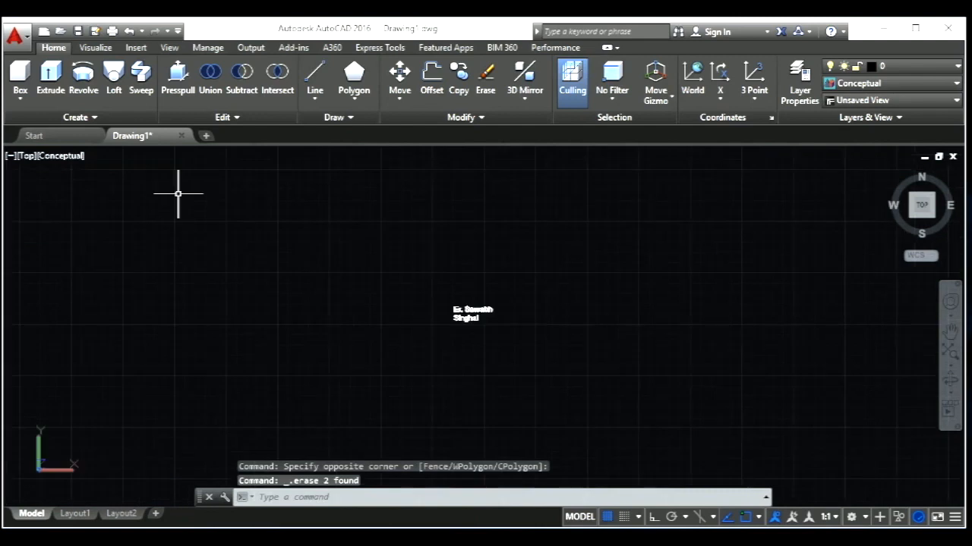
{"action": "key", "text": "Escape"}
{"action": "key", "text": "Escape"}
{"action": "key", "text": "Escape"}
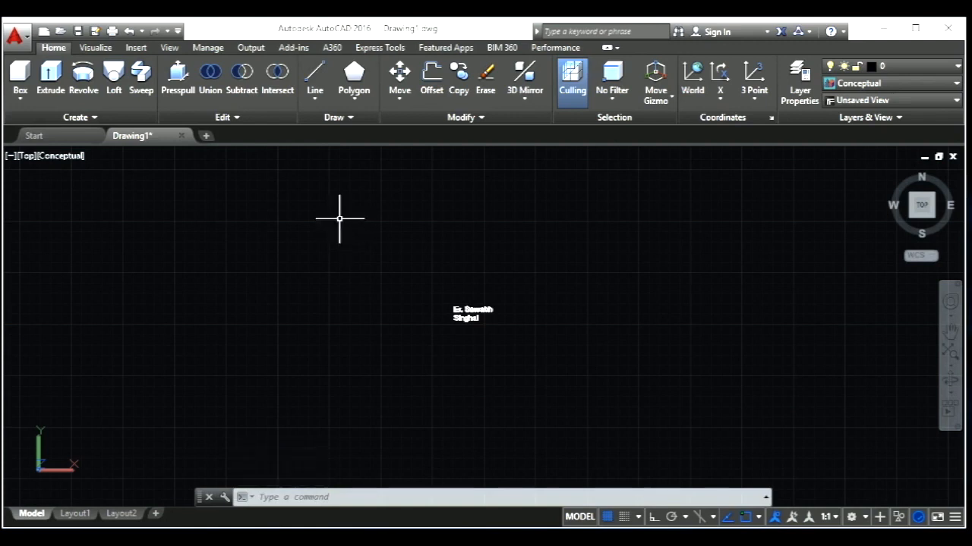
{"action": "key", "text": "Escape"}
{"action": "key", "text": "Escape"}
{"action": "key", "text": "Escape"}
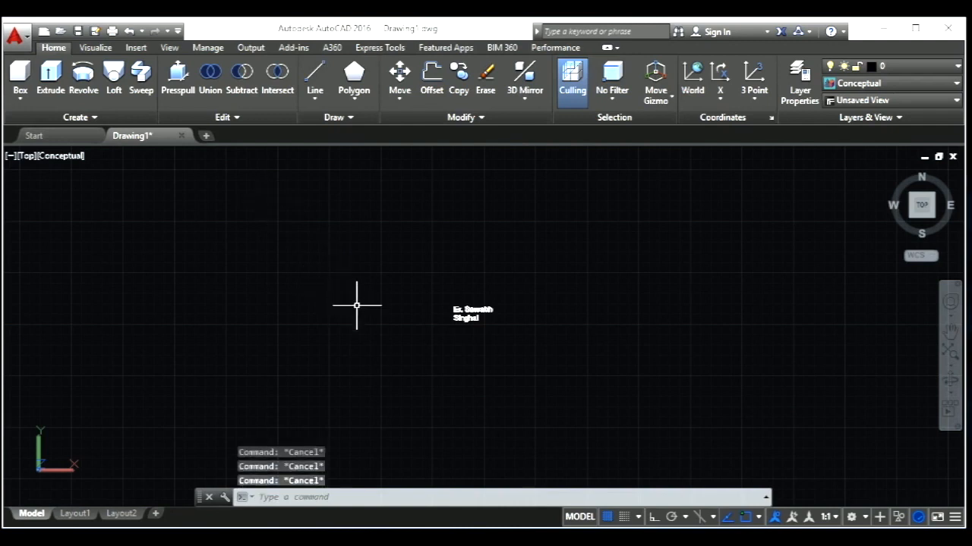
- Draw a rectangle just left of the text label in the top view
{"action": "type", "text": "rec"}
{"action": "key", "text": "Return"}
{"action": "left_click", "coordinate": [296, 292]}
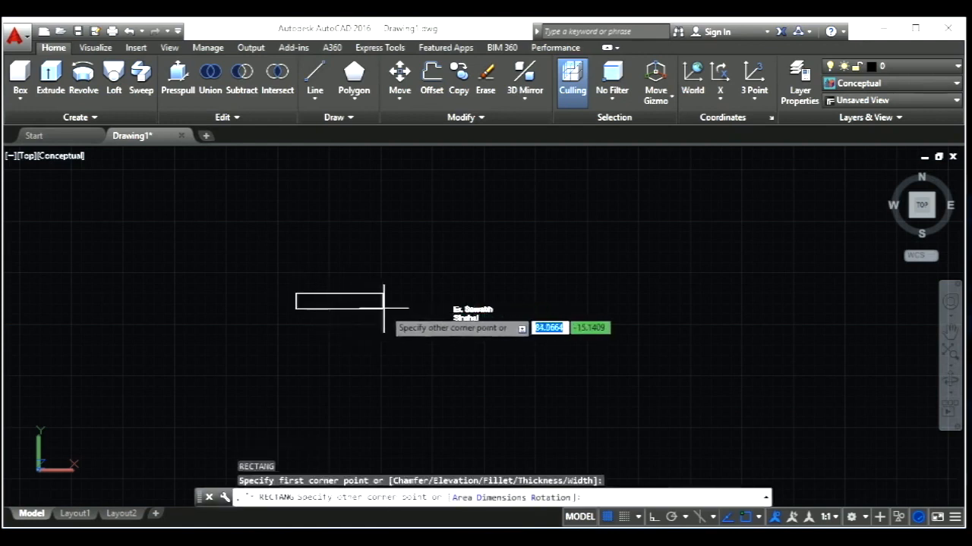
{"action": "left_click", "coordinate": [400, 355]}
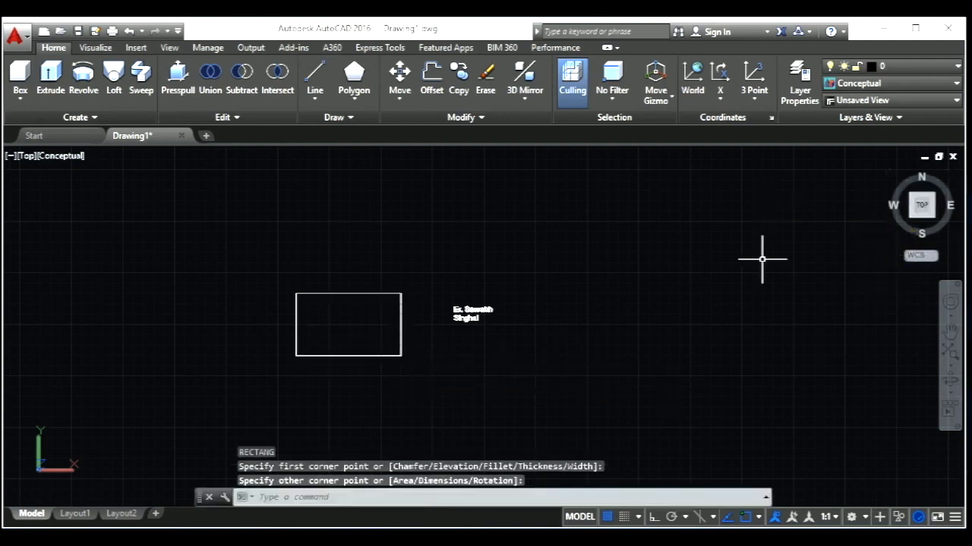
- Switch to a horizontal view between left and front, and draw a circle of about 21 radius above the rectangle
{"action": "left_click_drag", "start_coordinate": [922, 211], "coordinate": [915, 220]}
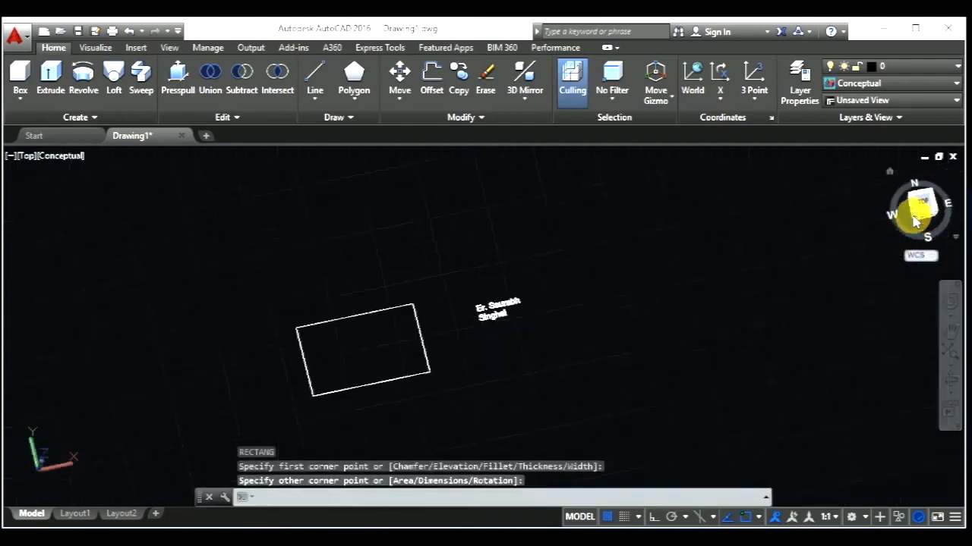
{"action": "left_click", "coordinate": [923, 221]}
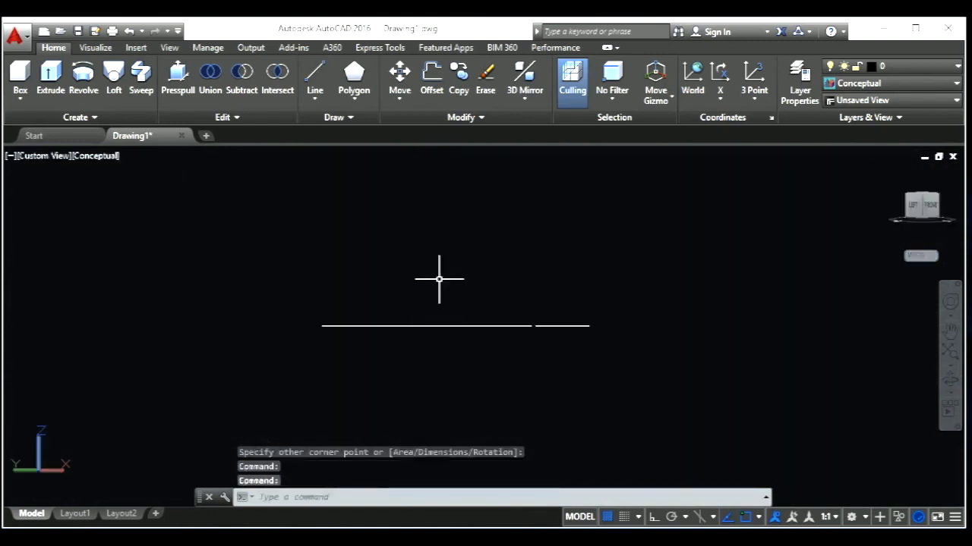
{"action": "type", "text": "c"}
{"action": "key", "text": "Return"}
{"action": "left_click", "coordinate": [395, 173]}
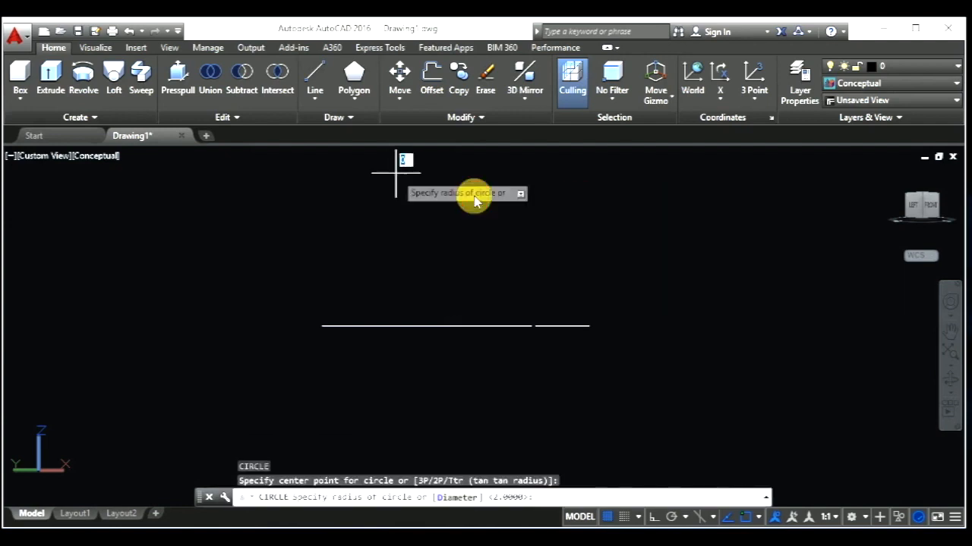
{"action": "left_click", "coordinate": [433, 184]}
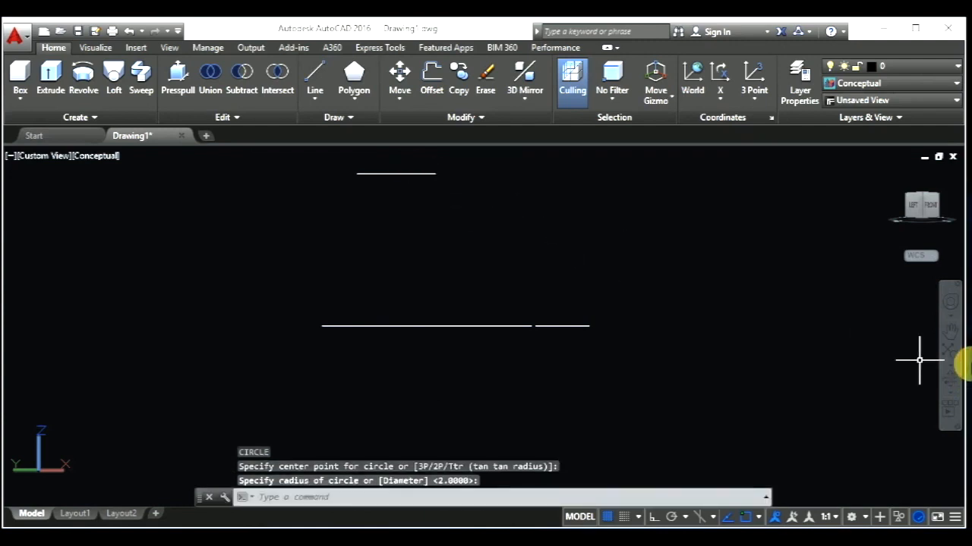
- Draw a circle of about 65 radius higher than the small circle and offset to its right
{"action": "left_click", "coordinate": [950, 331]}
{"action": "mouse_move", "coordinate": [590, 240]}
{"action": "left_mouse_down"}
{"action": "mouse_move", "coordinate": [599, 321]}
{"action": "mouse_move", "coordinate": [621, 372]}
{"action": "left_mouse_up"}
{"action": "key", "text": "Escape"}
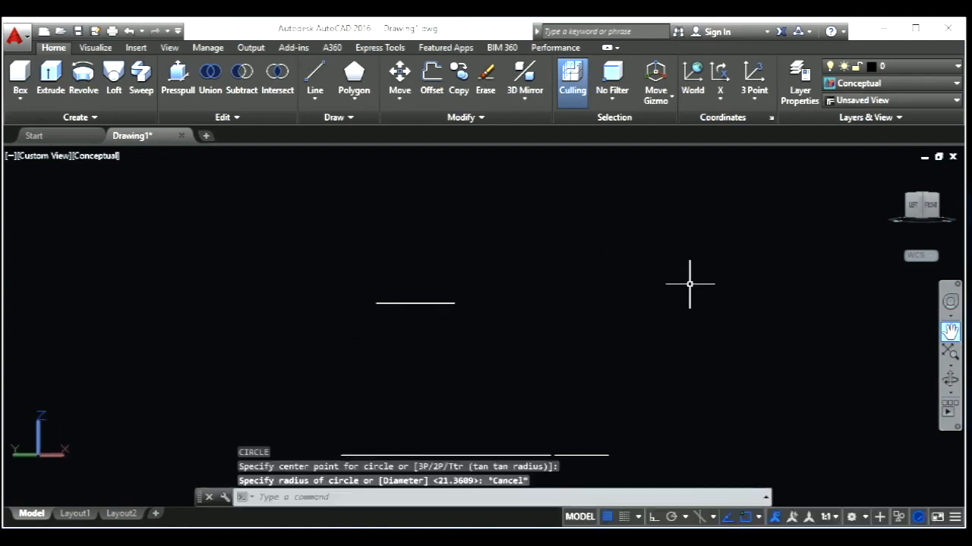
{"action": "left_click", "coordinate": [558, 184]}
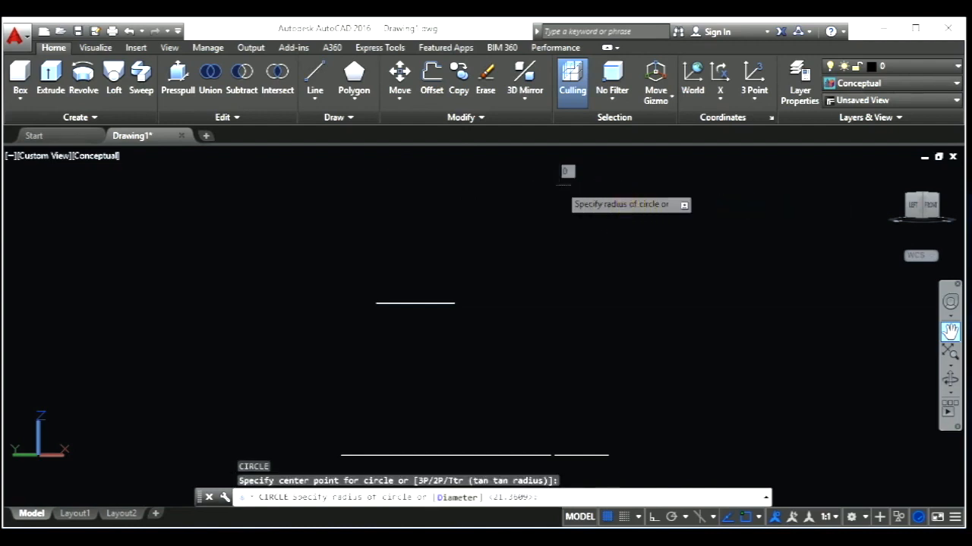
{"action": "key", "text": "Escape"}
{"action": "key", "text": "Return"}
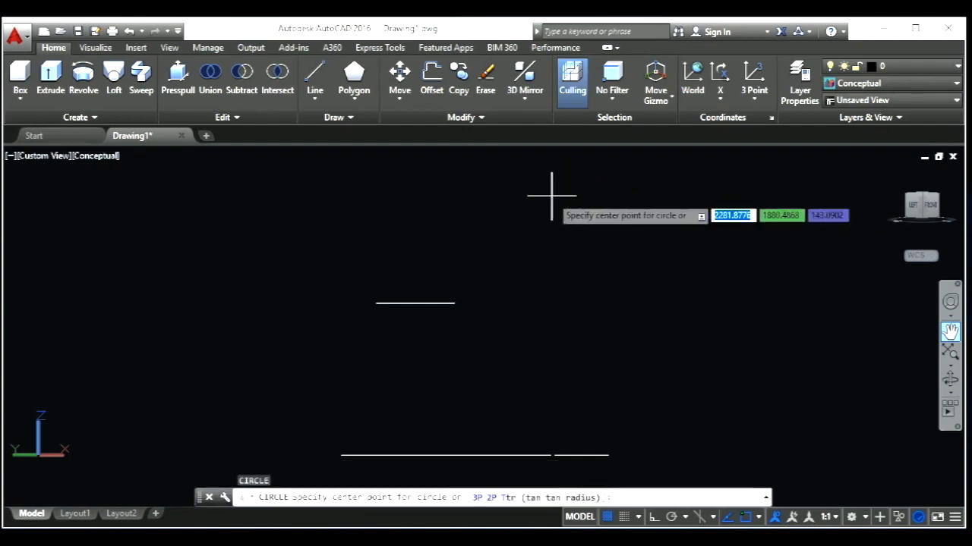
{"action": "left_click", "coordinate": [554, 194]}
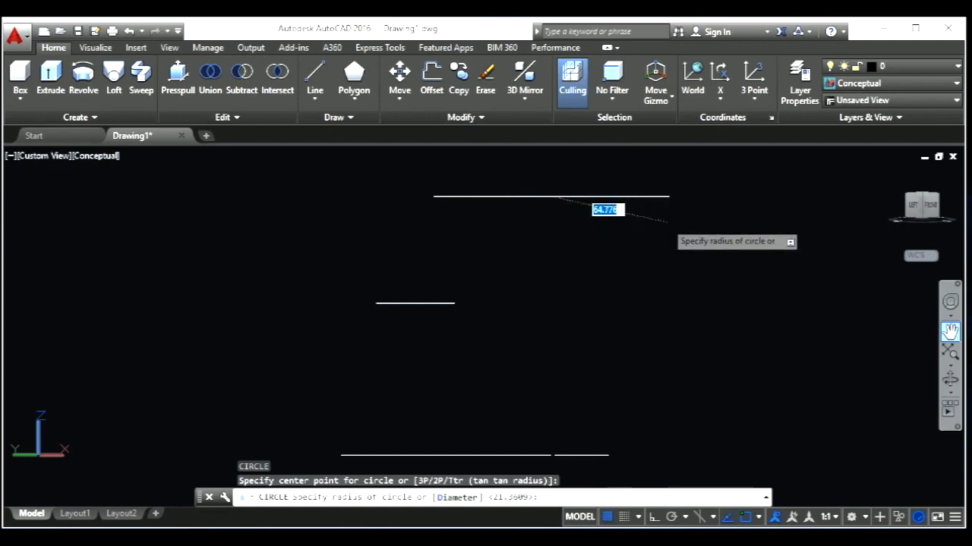
{"action": "key", "text": "Escape"}
{"action": "key", "text": "Escape"}
{"action": "key", "text": "Escape"}
{"action": "key", "text": "Escape"}
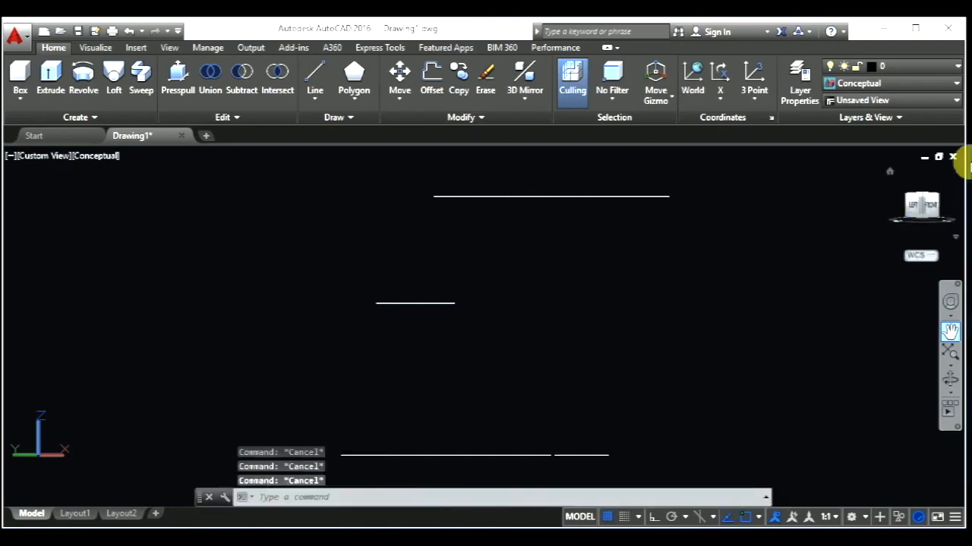
- Loft a solid in the SW isometric view through the rectangle, small circle and large circle, using cross sections only
{"action": "left_click", "coordinate": [932, 204]}
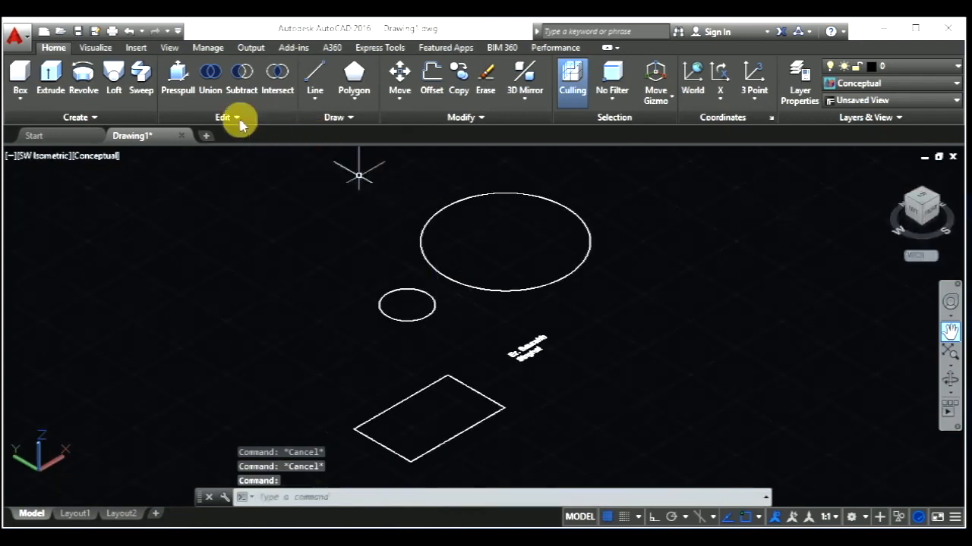
{"action": "left_click", "coordinate": [114, 76]}
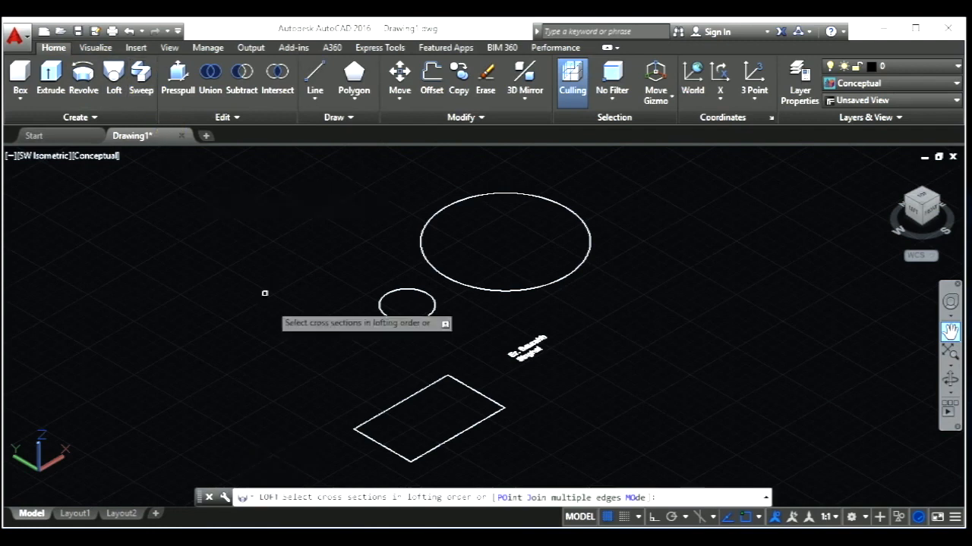
{"action": "left_click", "coordinate": [412, 455]}
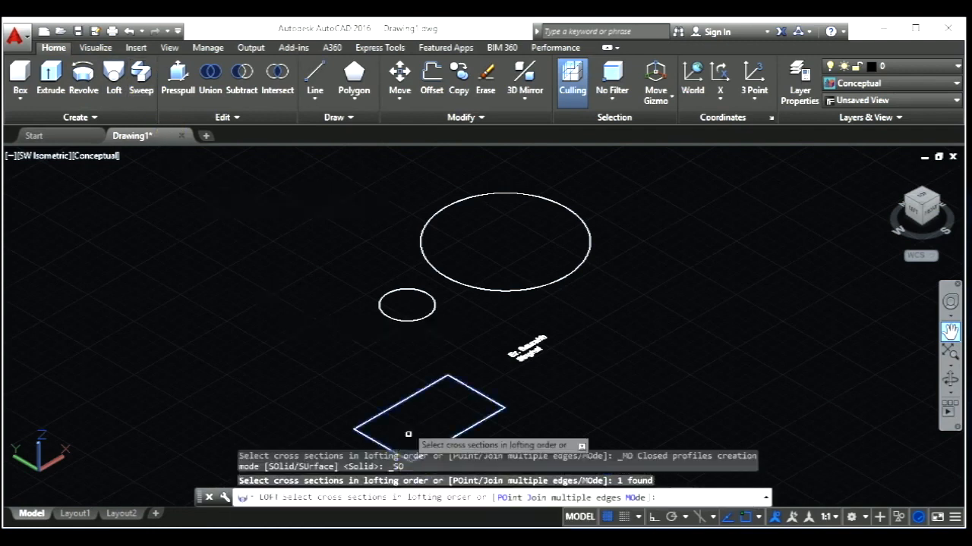
{"action": "left_click", "coordinate": [400, 319]}
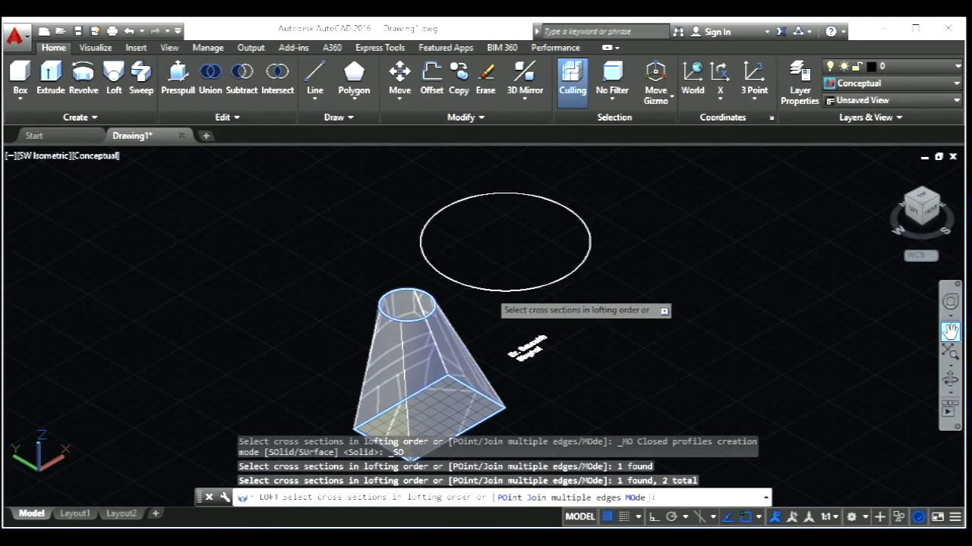
{"action": "left_click", "coordinate": [489, 289]}
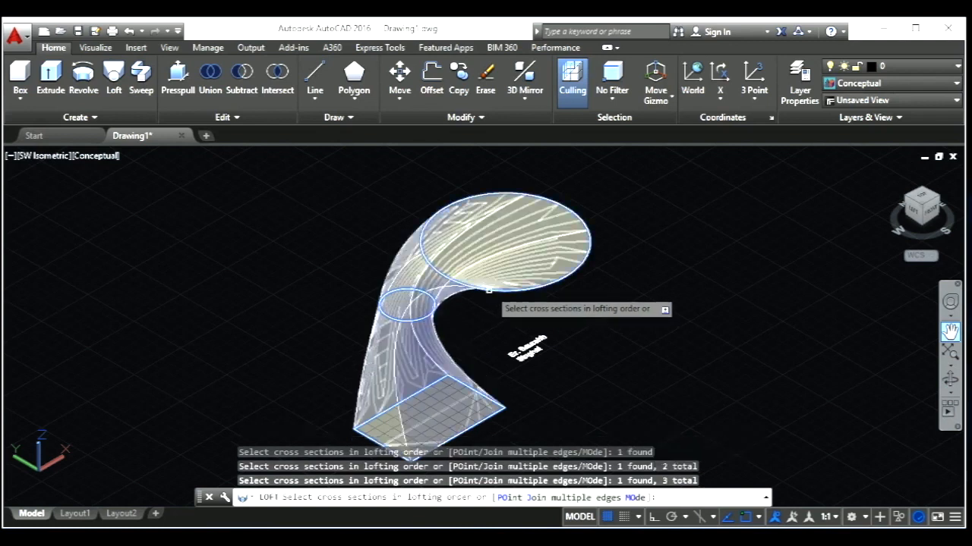
{"action": "right_click", "coordinate": [680, 402]}
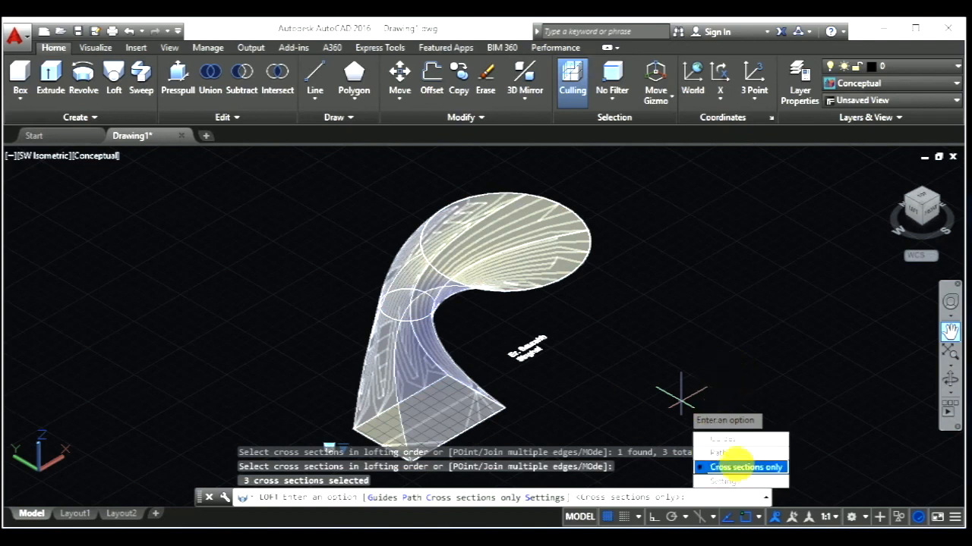
{"action": "left_click", "coordinate": [775, 474]}
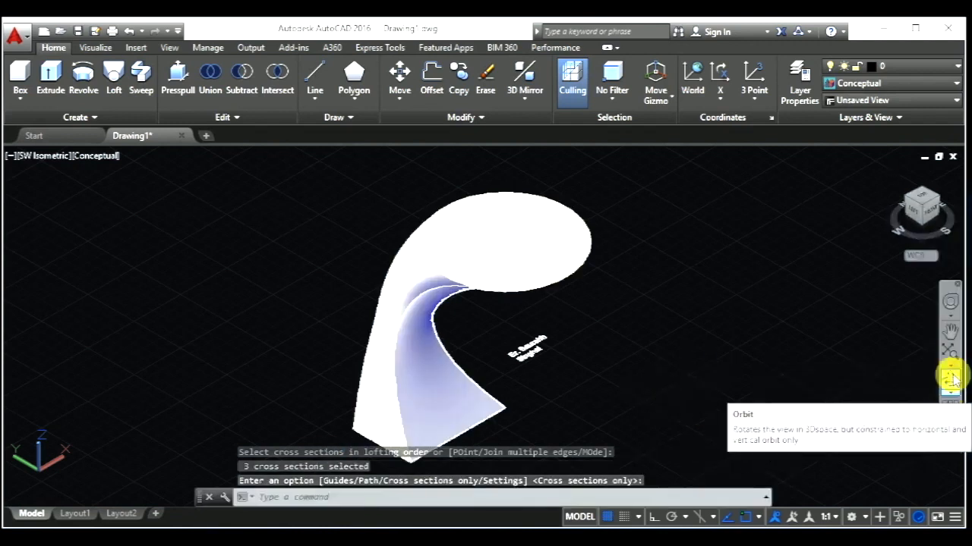
- Orbit around the lofted solid, delete it, and return to the top view
{"action": "middle_click_drag", "start_coordinate": [714, 350], "coordinate": [876, 284], "text": "shift"}
{"action": "key", "text": "Escape"}
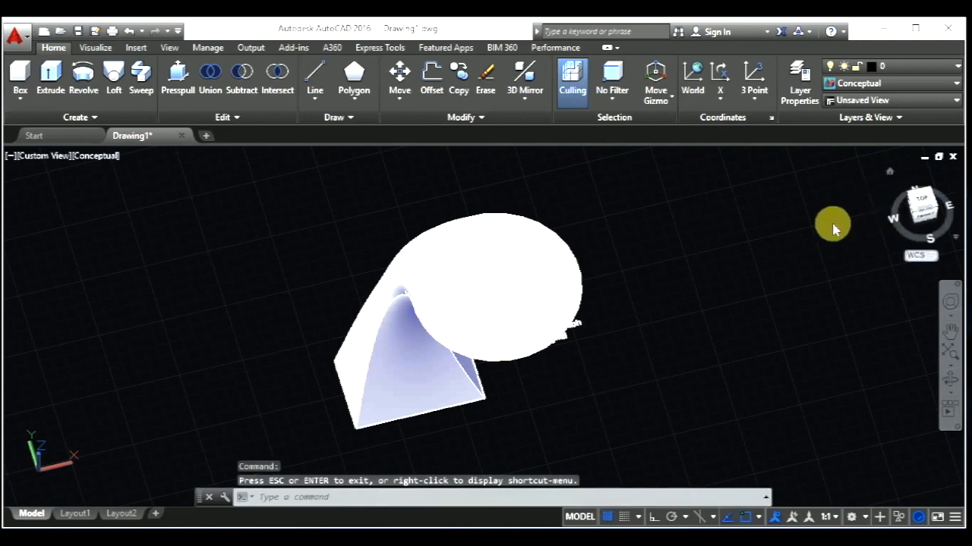
{"action": "key", "text": "Escape"}
{"action": "key", "text": "Escape"}
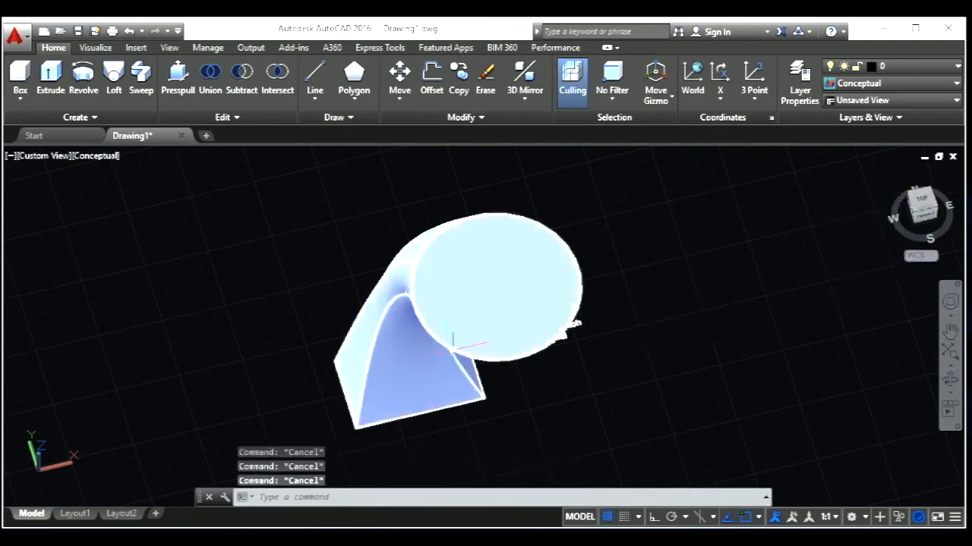
{"action": "left_click", "coordinate": [452, 348]}
{"action": "key", "text": "Delete"}
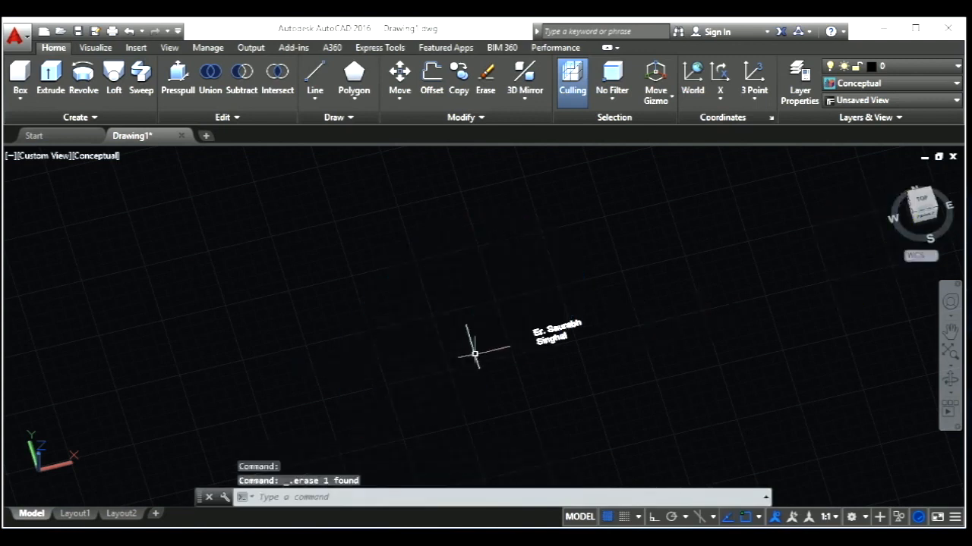
{"action": "left_click", "coordinate": [922, 199]}
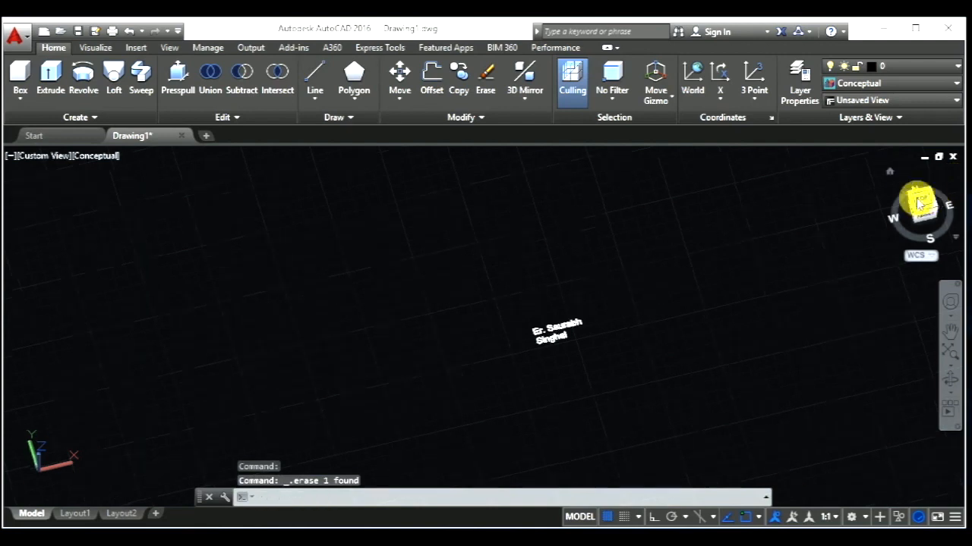
{"action": "scroll", "coordinate": [603, 323], "scroll_direction": "down", "scroll_amount": 3}
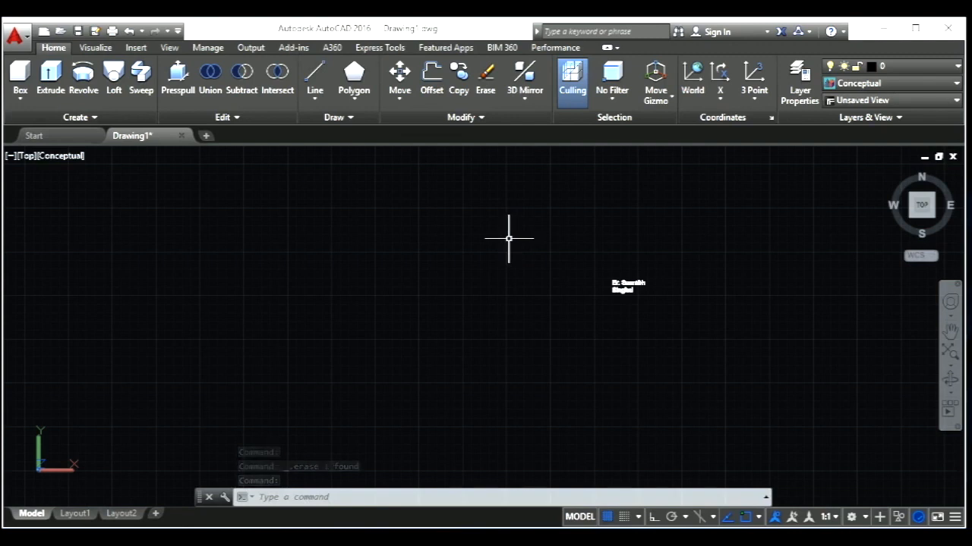
- Draw a small, narrow horizontal rectangle to the upper left of the text label
{"action": "key", "text": "Escape"}
{"action": "key", "text": "Escape"}
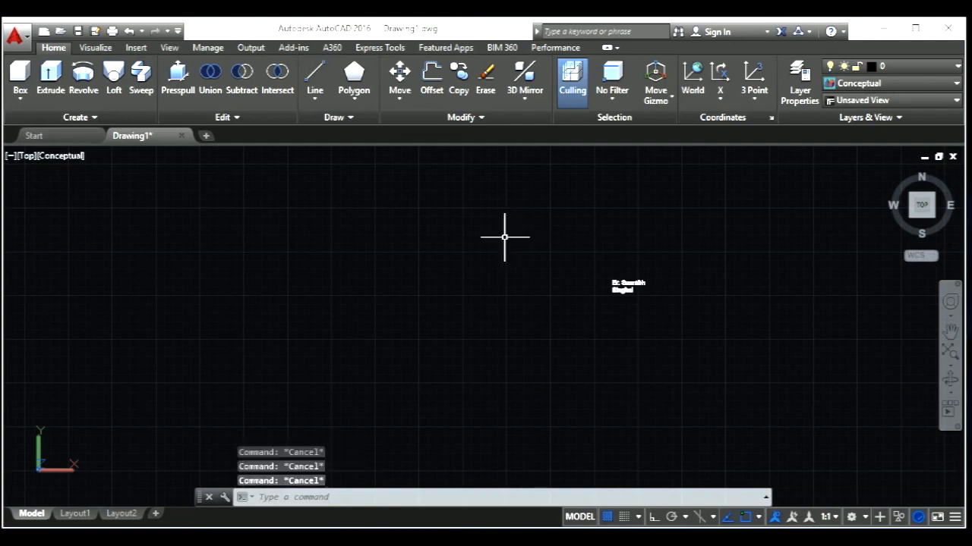
{"action": "type", "text": "rec"}
{"action": "key", "text": "Return"}
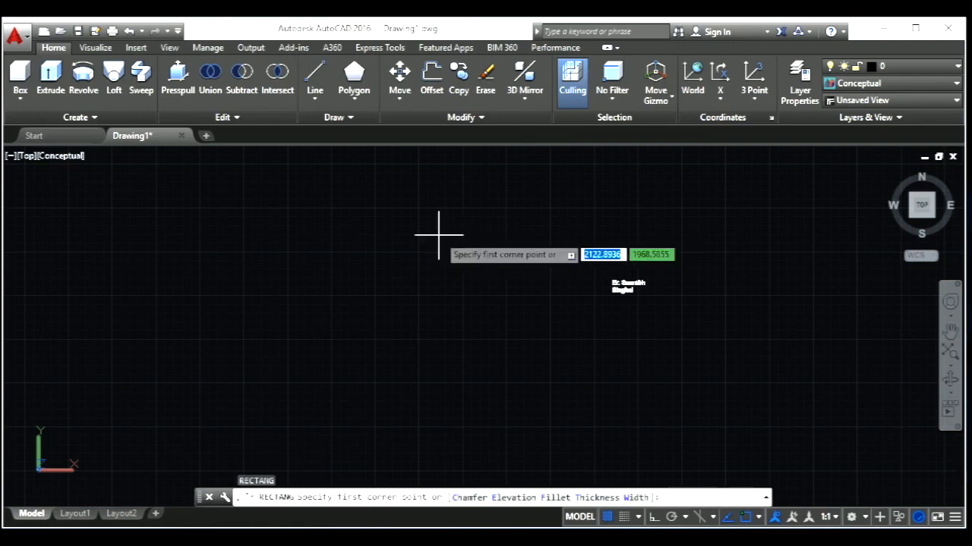
{"action": "left_click", "coordinate": [438, 235]}
{"action": "left_click", "coordinate": [465, 244]}
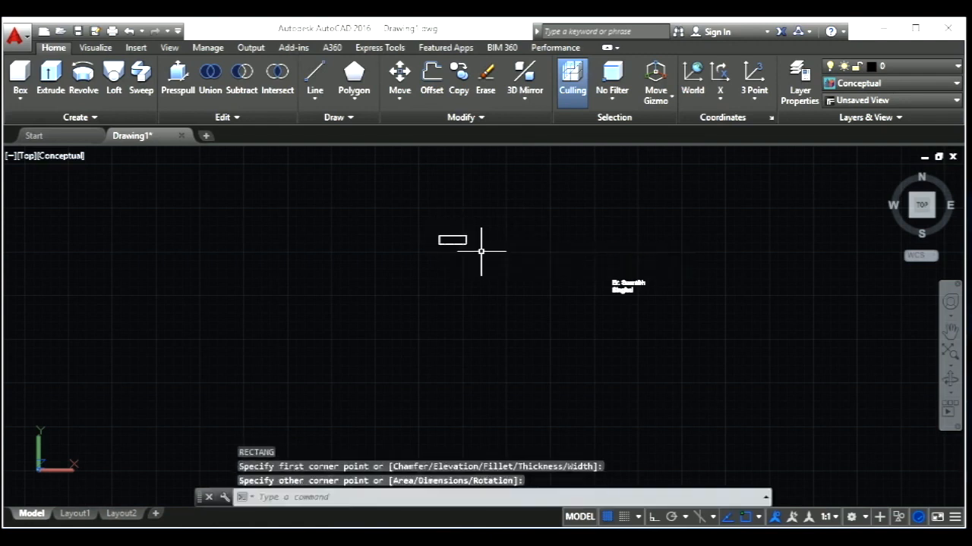
- Draw a circle centred on the midpoint of the rectangle's right edge, extending beyond the rectangle's height
{"action": "key", "text": "Return"}
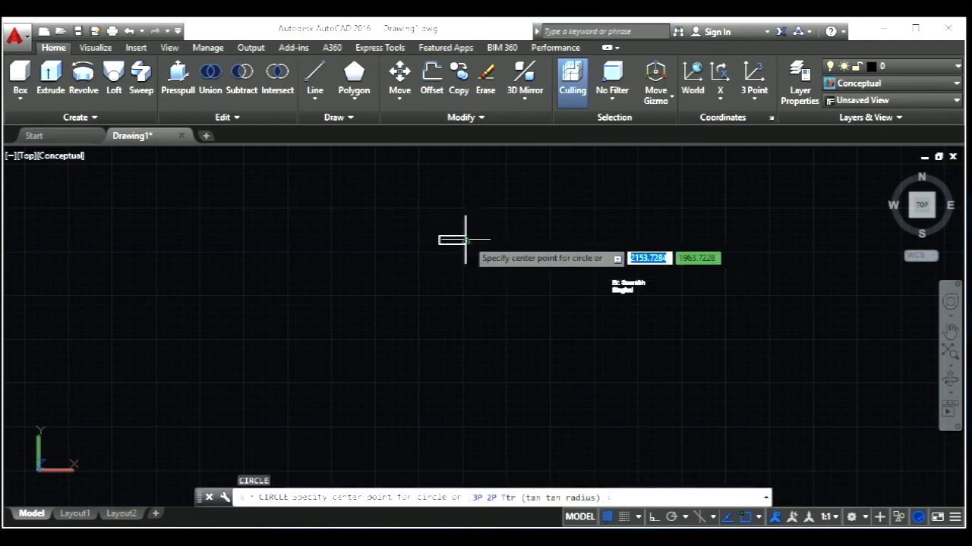
{"action": "left_click", "coordinate": [465, 240]}
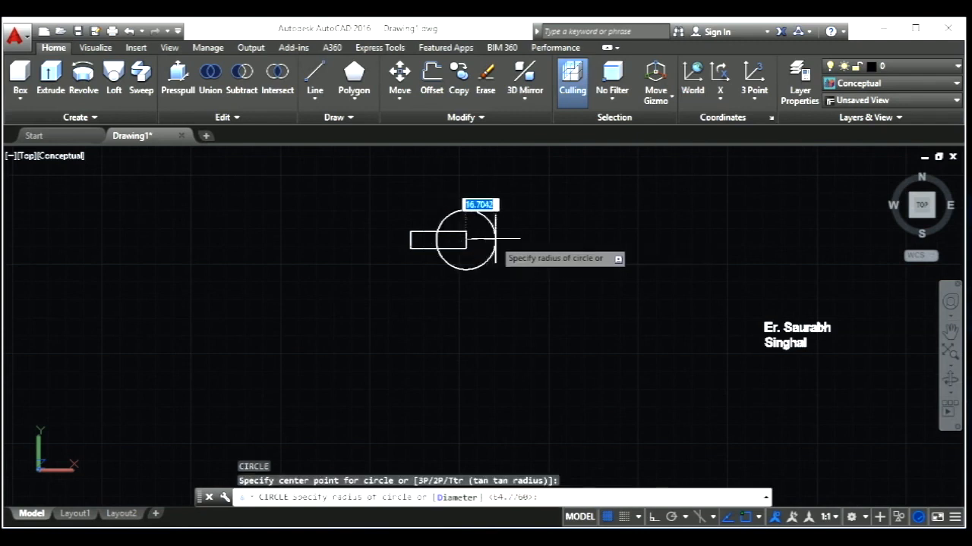
{"action": "left_click", "coordinate": [489, 237]}
{"action": "key", "text": "Escape"}
{"action": "key", "text": "Escape"}
{"action": "key", "text": "Escape"}
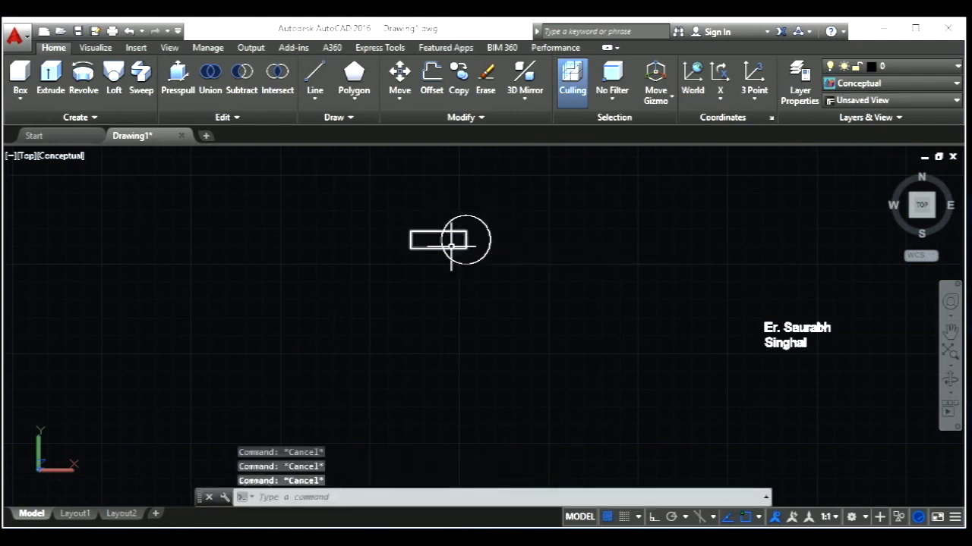
- Trim away the parts of the rectangle that lie inside the circle
{"action": "left_click", "coordinate": [447, 252]}
{"action": "type", "text": "tr"}
{"action": "key", "text": "Return"}
{"action": "key", "text": "Return"}
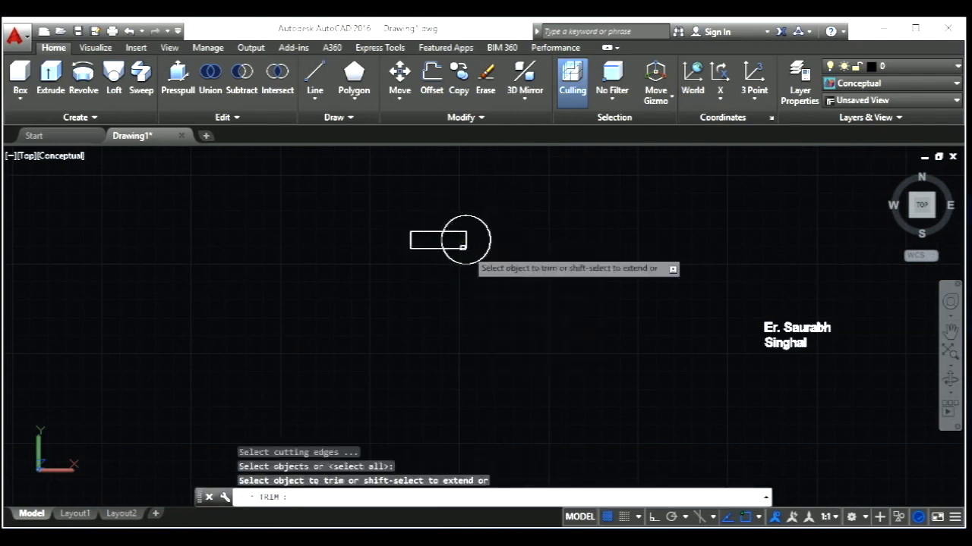
{"action": "left_click", "coordinate": [471, 255]}
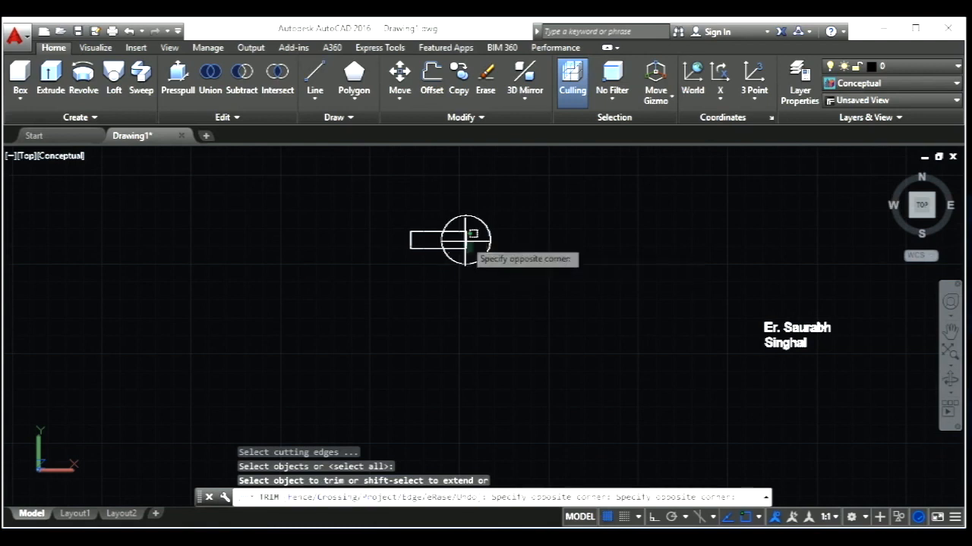
{"action": "left_click", "coordinate": [461, 234]}
{"action": "left_click", "coordinate": [460, 227]}
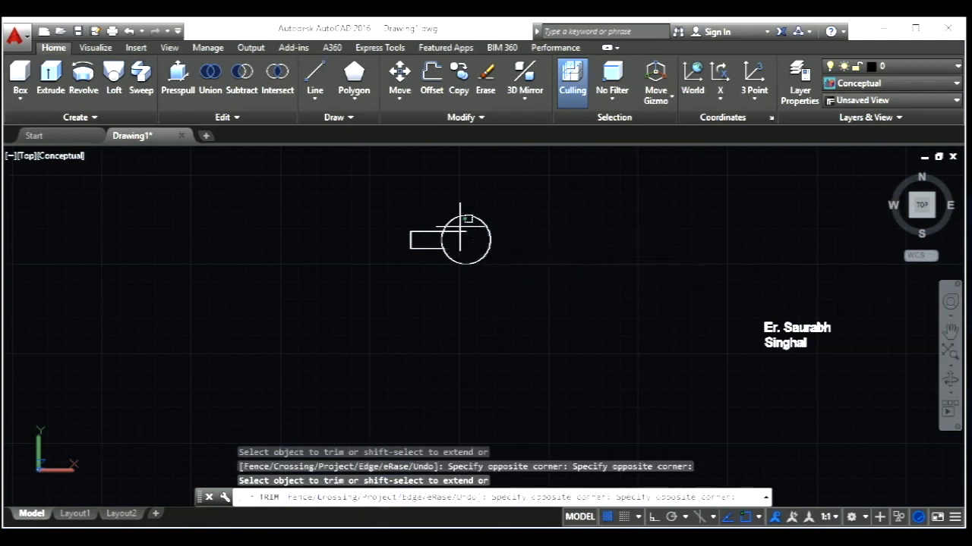
{"action": "left_click", "coordinate": [456, 234]}
{"action": "key", "text": "Escape"}
{"action": "key", "text": "Escape"}
{"action": "key", "text": "Escape"}
{"action": "key", "text": "Escape"}
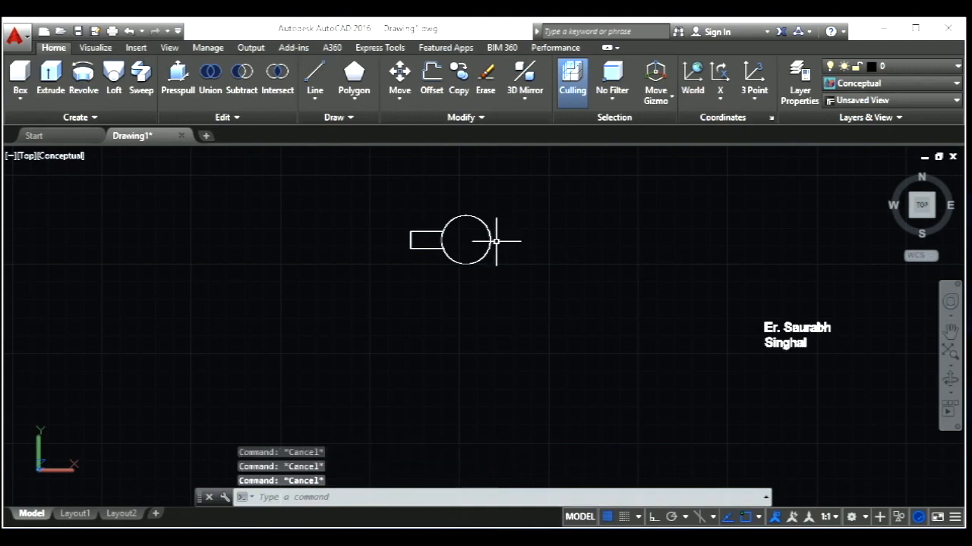
- Presspull the rectangular area beside the circle to a height of 5
{"action": "left_click", "coordinate": [177, 77]}
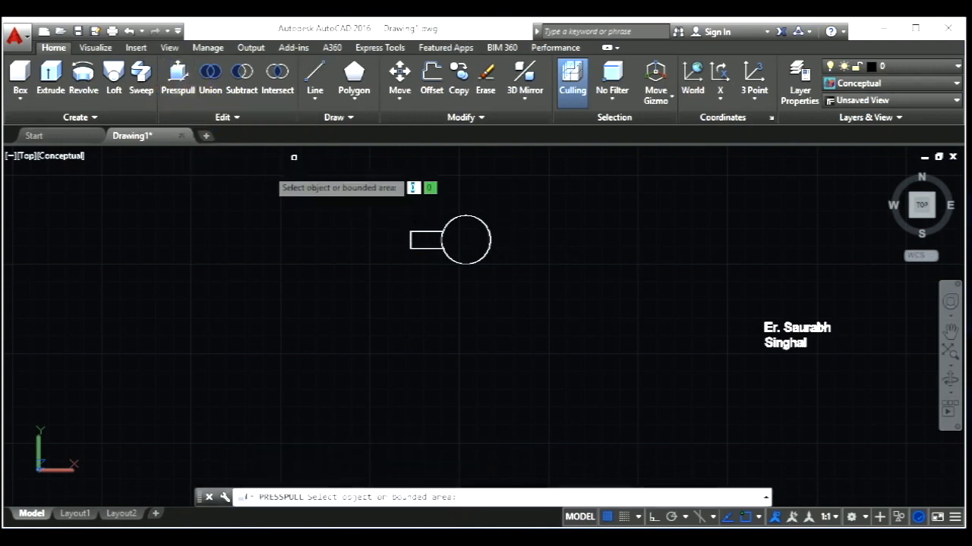
{"action": "scroll", "coordinate": [400, 233], "scroll_direction": "up", "scroll_amount": 6}
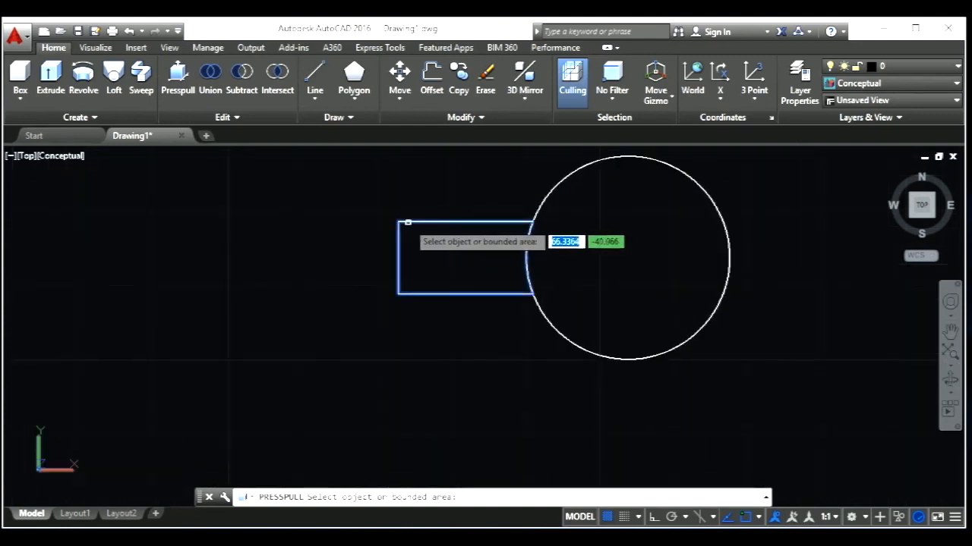
{"action": "left_click", "coordinate": [466, 260]}
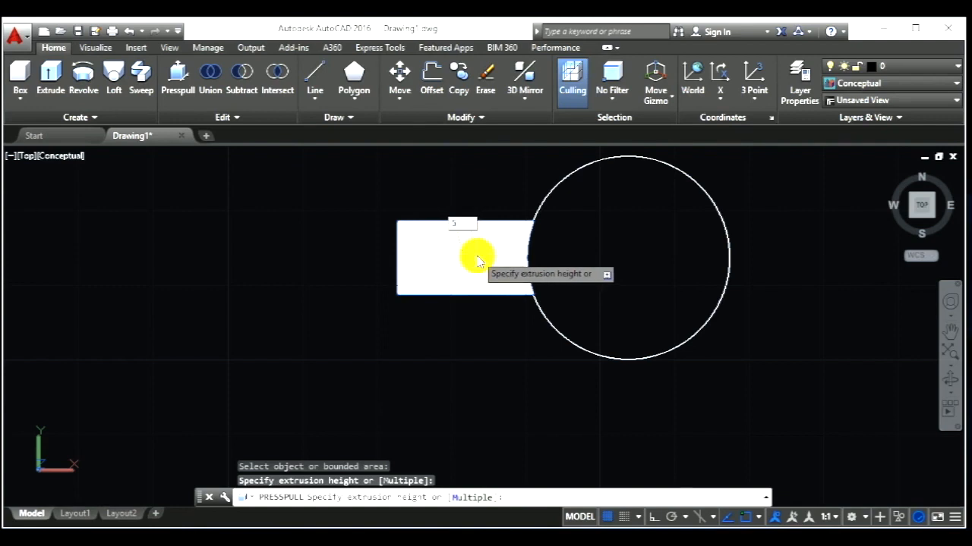
{"action": "key", "text": "Return"}
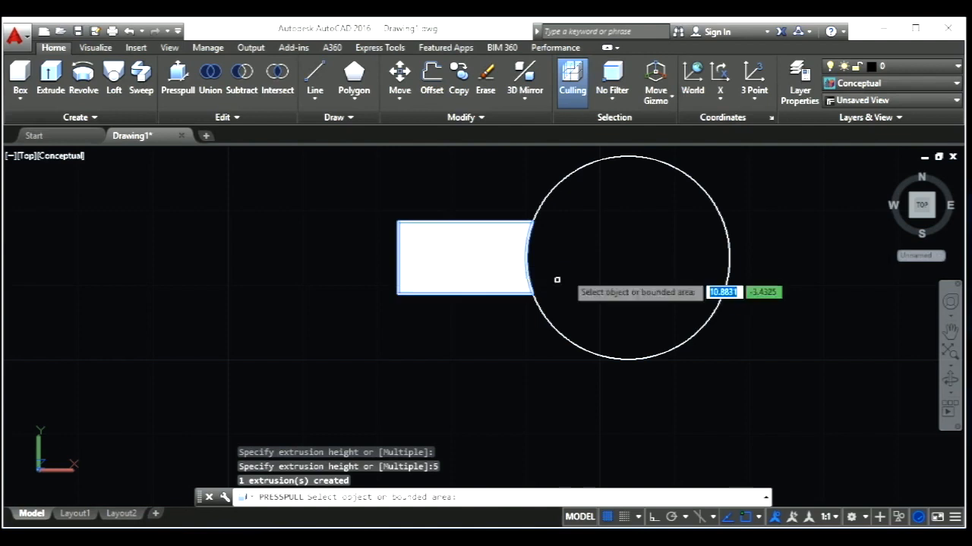
- Presspull the circular area to a height of 7 and finish the command
{"action": "left_click", "coordinate": [179, 83]}
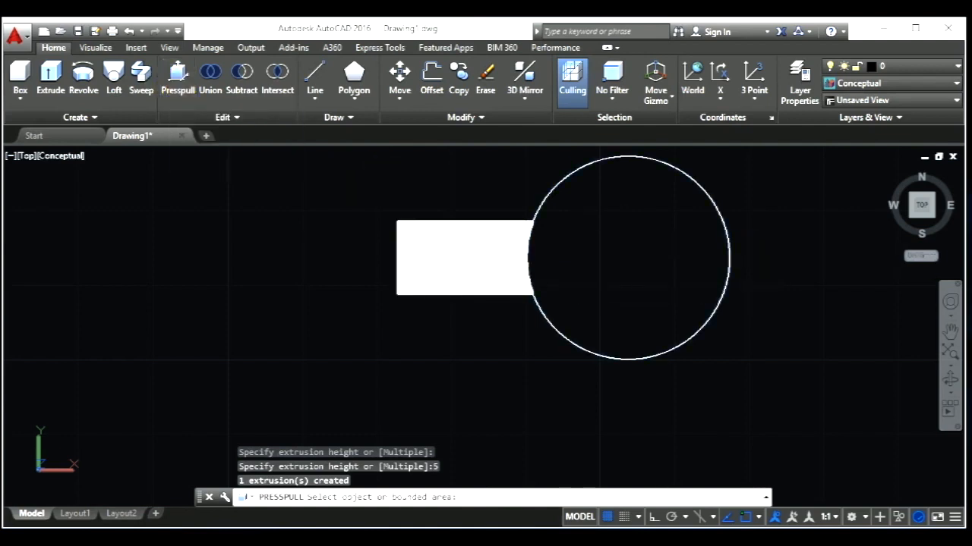
{"action": "left_click", "coordinate": [634, 244]}
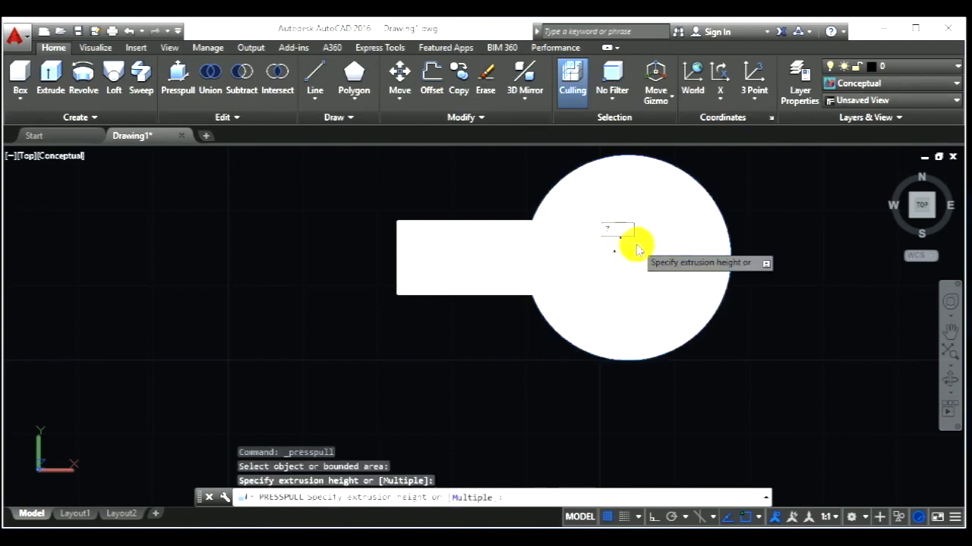
{"action": "key", "text": "Return"}
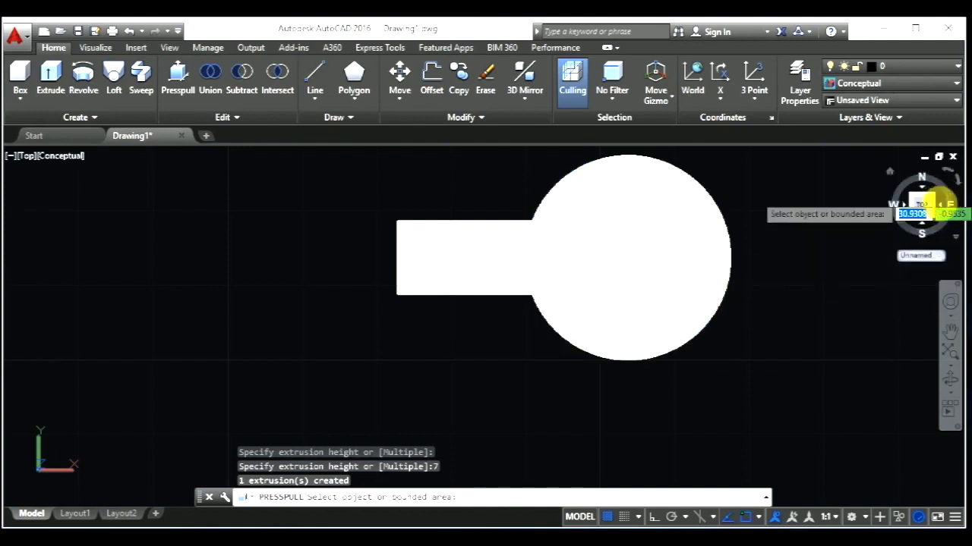
{"action": "key", "text": "Return"}
{"action": "key", "text": "Escape"}
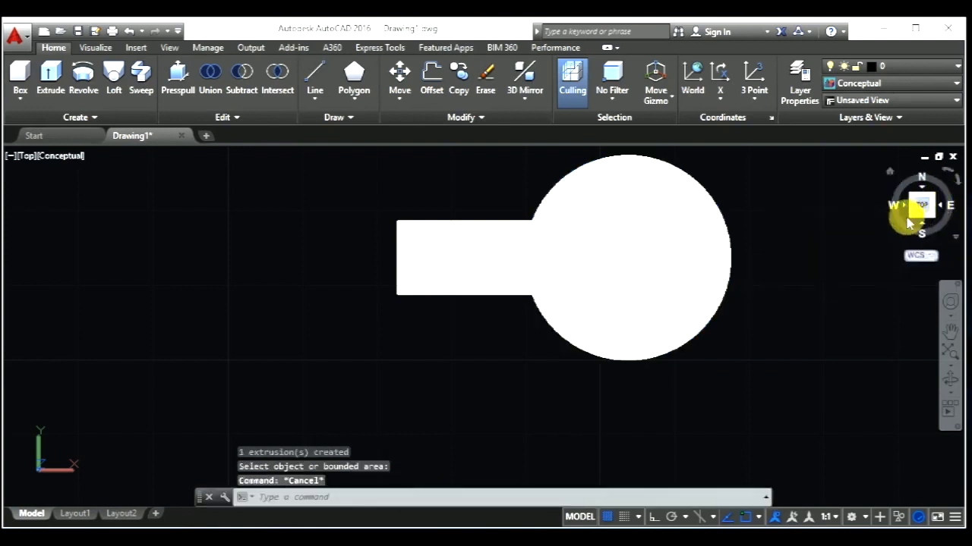
- Examine the heights of the presspulled rectangle and circle from the southwest isometric view
{"action": "left_click", "coordinate": [911, 221]}
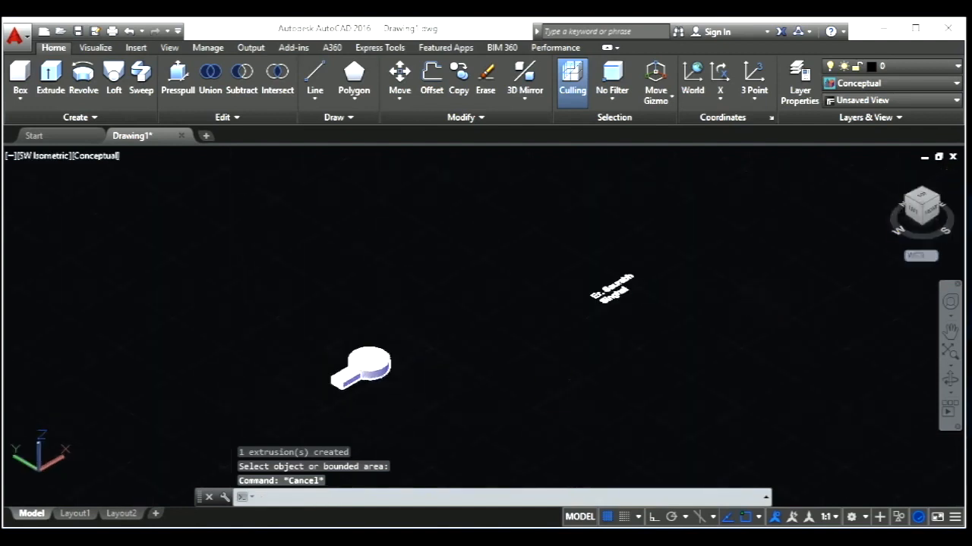
{"action": "scroll", "coordinate": [355, 394], "scroll_direction": "up", "scroll_amount": 4}
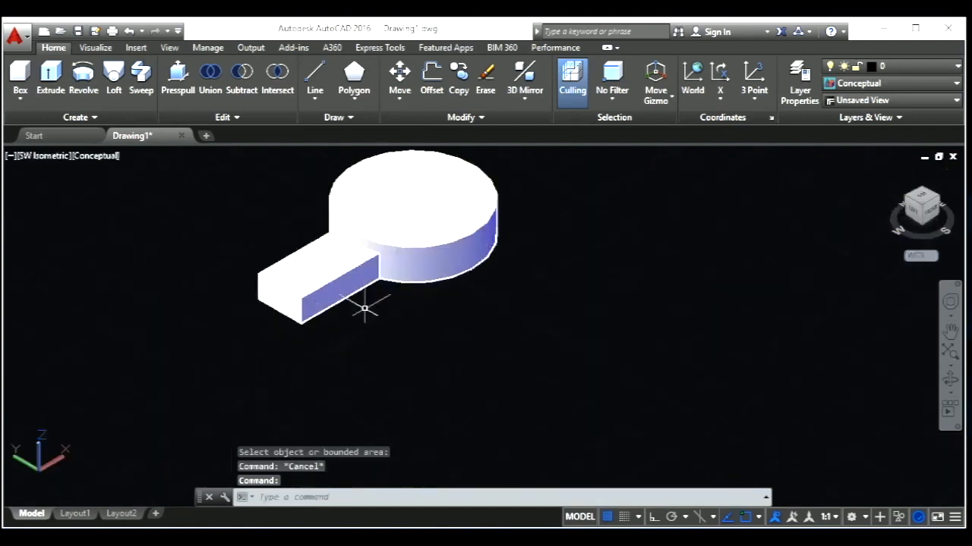
{"action": "scroll", "coordinate": [380, 273], "scroll_direction": "up", "scroll_amount": 4}
{"action": "scroll", "coordinate": [383, 262], "scroll_direction": "down", "scroll_amount": 2}
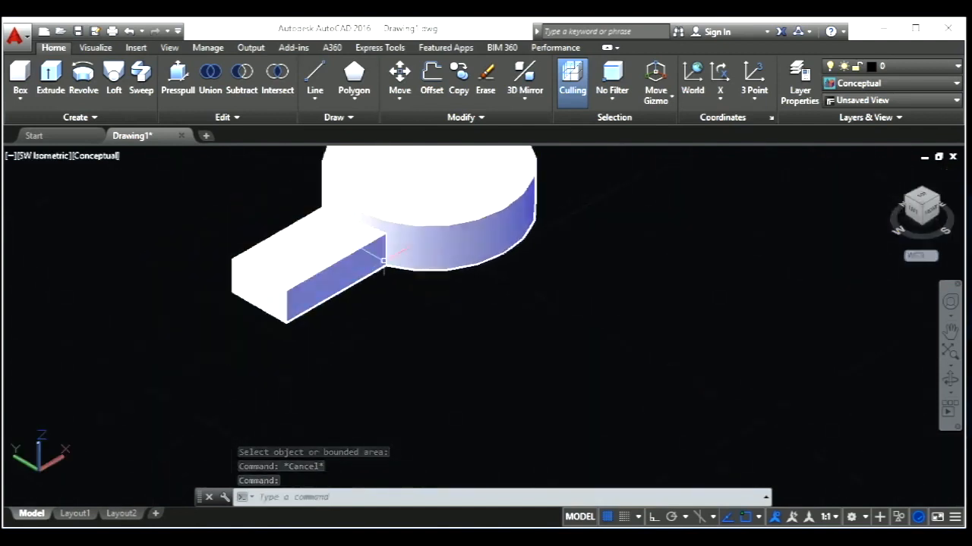
{"action": "scroll", "coordinate": [386, 272], "scroll_direction": "down", "scroll_amount": 2}
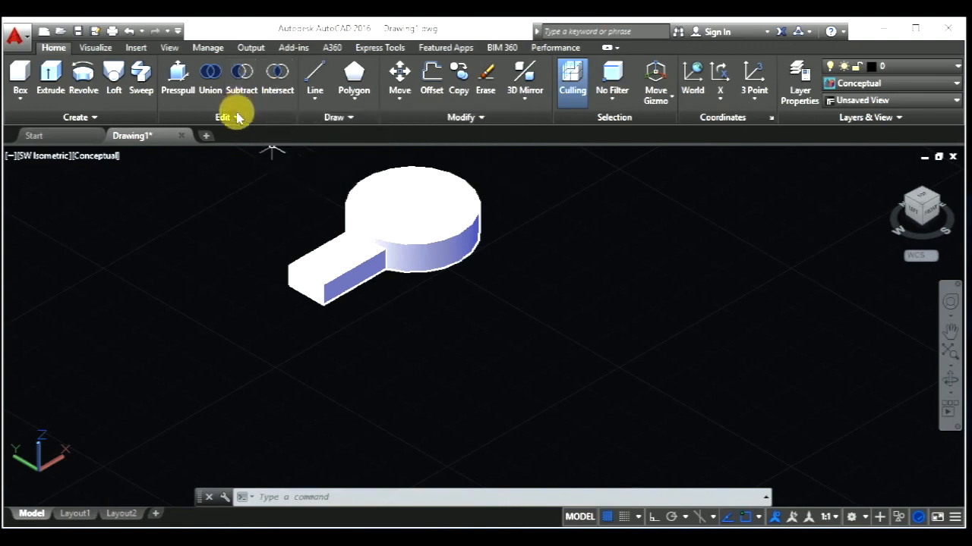
{"action": "left_click", "coordinate": [235, 120]}
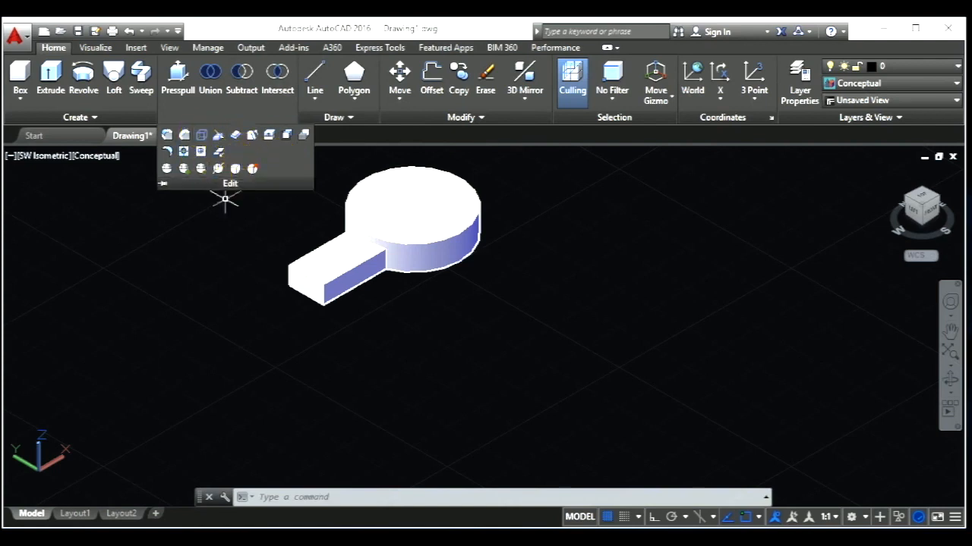
{"action": "key", "text": "Escape"}
{"action": "key", "text": "Escape"}
{"action": "key", "text": "Escape"}
- In the top view, draw two connected line segments forming an open peak above and to the right of the presspulled solid
{"action": "scroll", "coordinate": [232, 216], "scroll_direction": "down", "scroll_amount": 4}
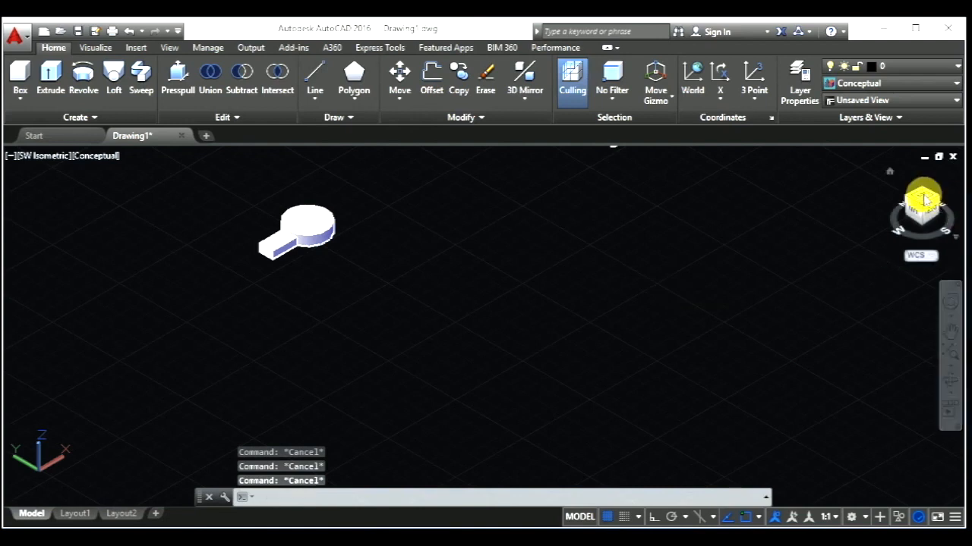
{"action": "left_click", "coordinate": [925, 198]}
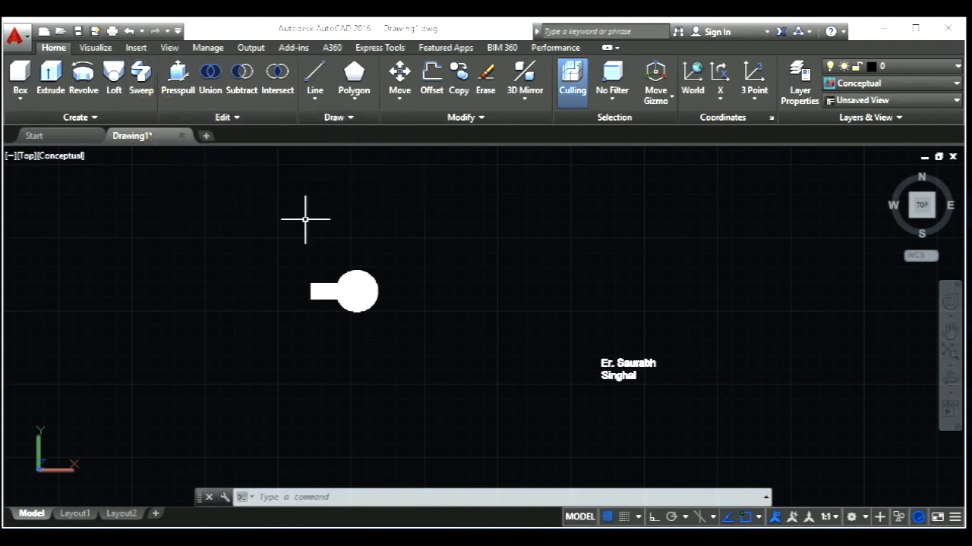
{"action": "scroll", "coordinate": [400, 290], "scroll_direction": "up", "scroll_amount": 2}
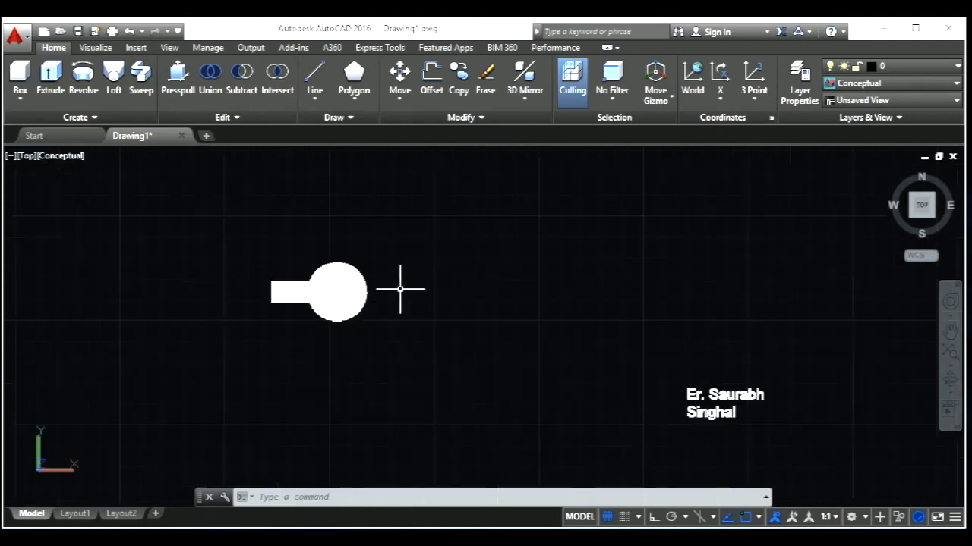
{"action": "key", "text": "Escape"}
{"action": "key", "text": "Escape"}
{"action": "key", "text": "Escape"}
{"action": "type", "text": "l"}
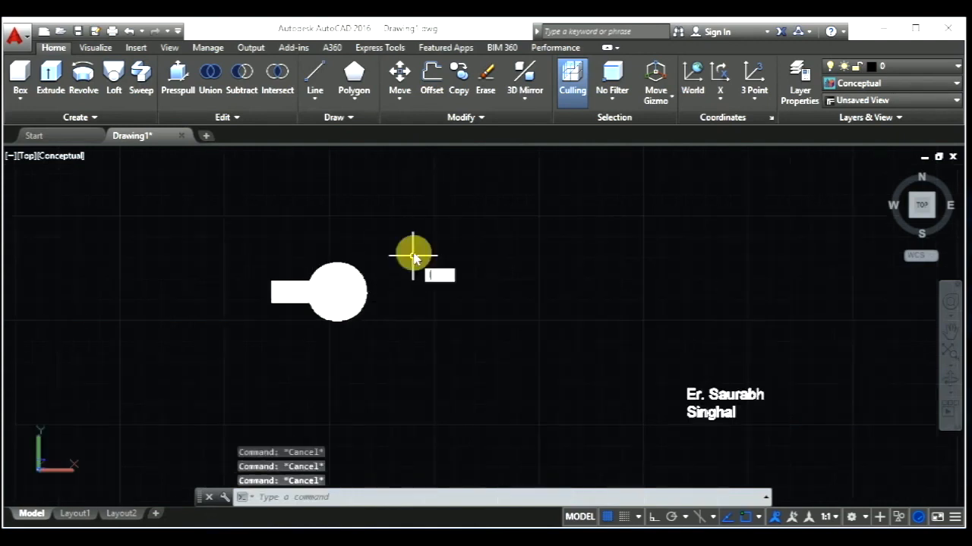
{"action": "key", "text": "Return"}
{"action": "left_click", "coordinate": [414, 214]}
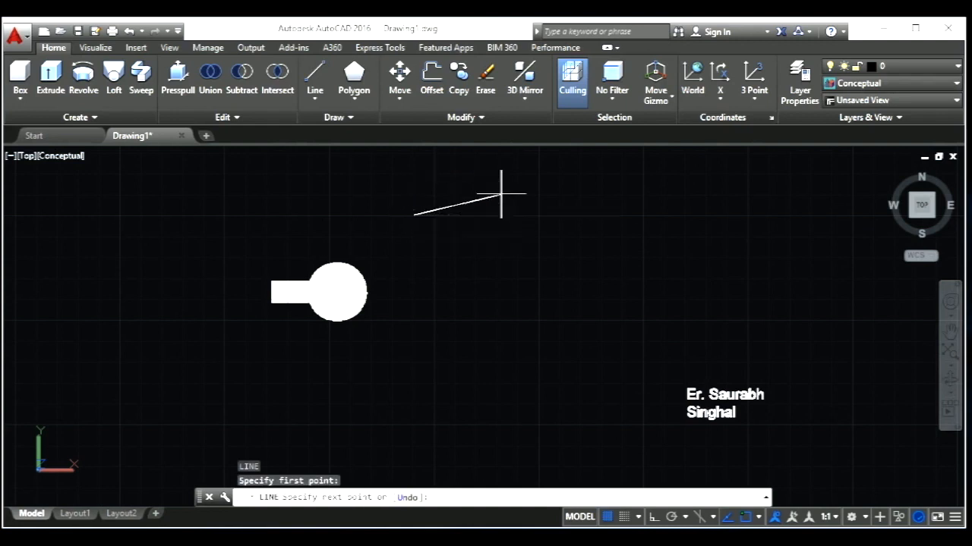
{"action": "left_click", "coordinate": [501, 195]}
{"action": "left_click", "coordinate": [562, 241]}
{"action": "key", "text": "Escape"}
{"action": "key", "text": "Escape"}
{"action": "key", "text": "Escape"}
{"action": "key", "text": "Escape"}
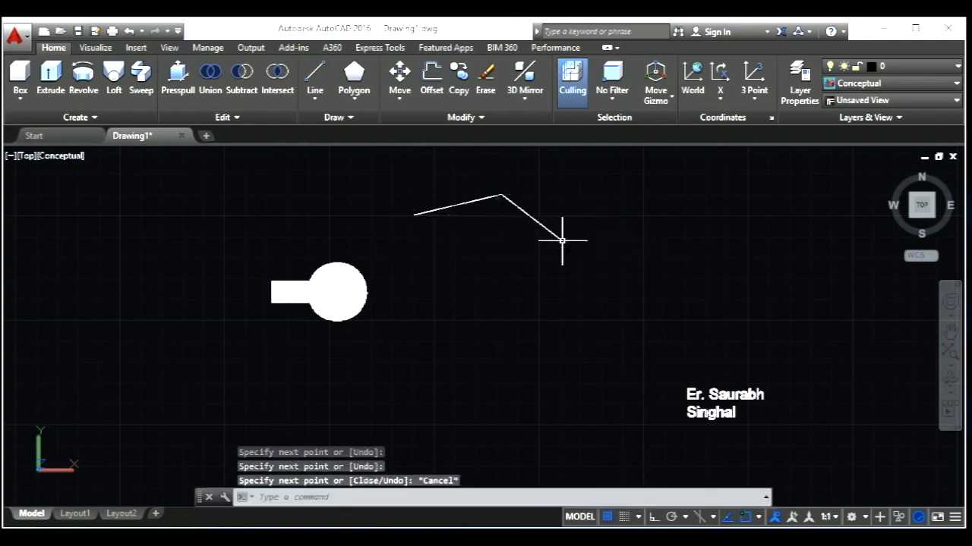
- Draw an open two-segment polyline with a similar peak below the separate line segments
{"action": "left_click", "coordinate": [518, 338]}
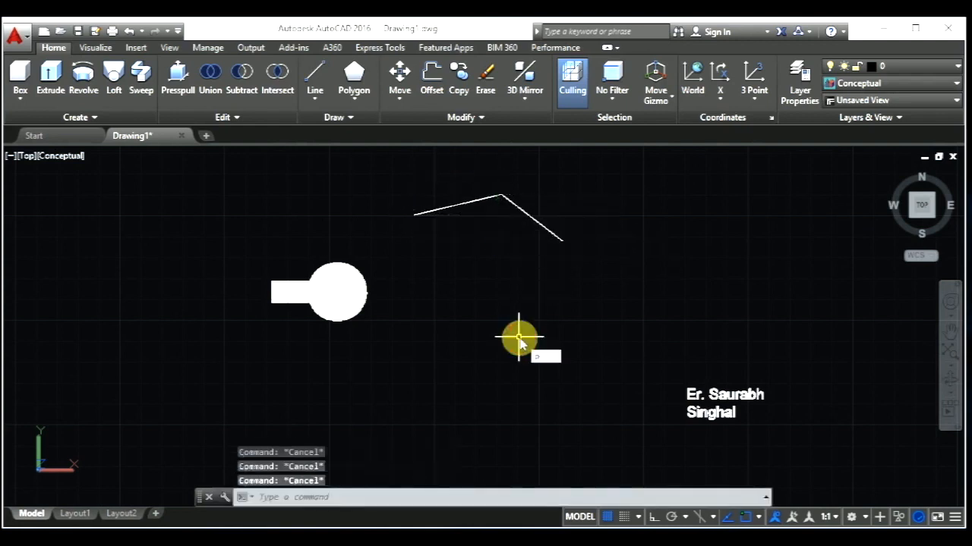
{"action": "type", "text": "PL"}
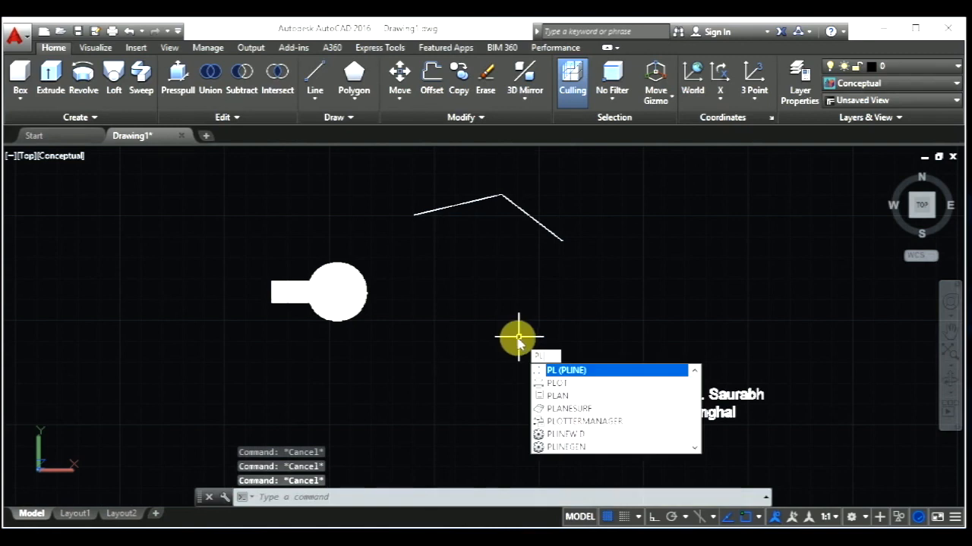
{"action": "key", "text": "Return"}
{"action": "left_click", "coordinate": [483, 339]}
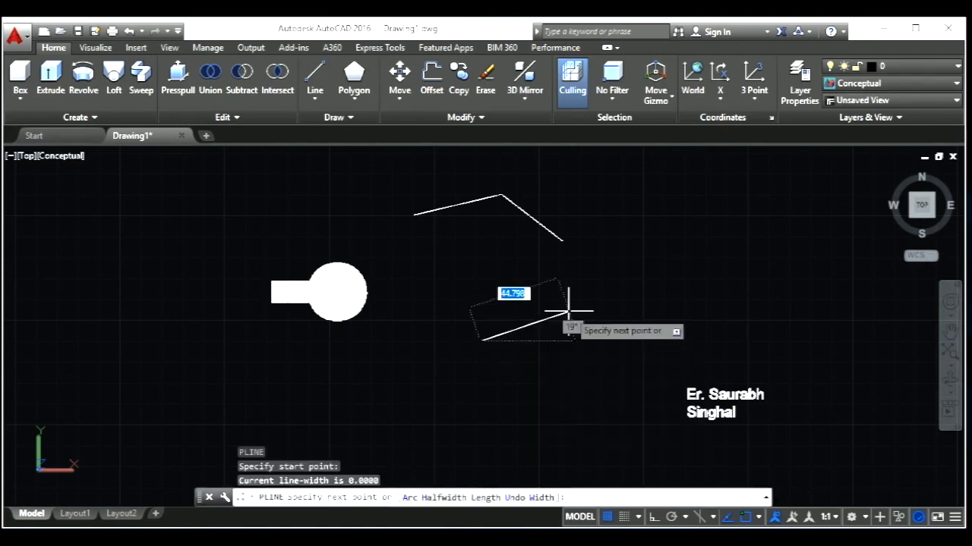
{"action": "left_click", "coordinate": [572, 304]}
{"action": "left_click", "coordinate": [635, 354]}
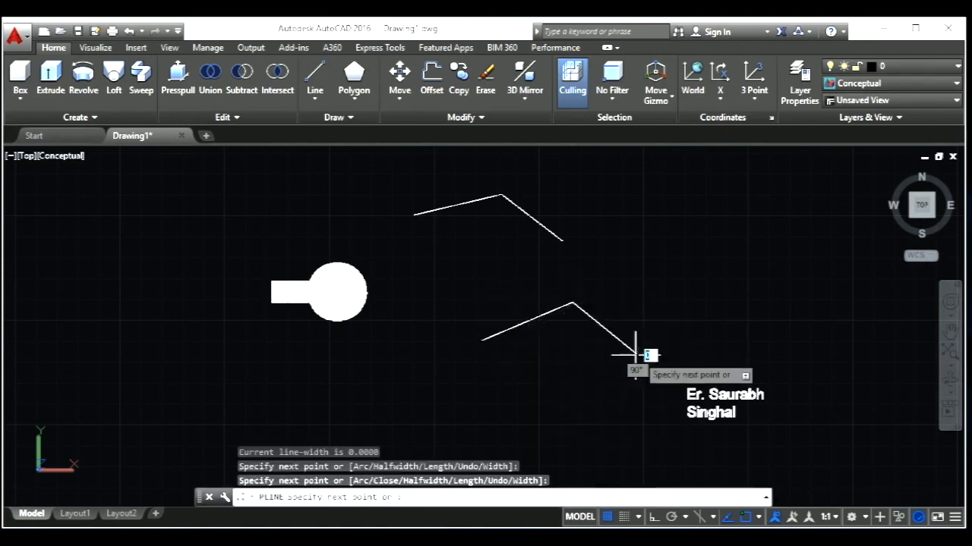
{"action": "key", "text": "Escape"}
{"action": "key", "text": "Escape"}
{"action": "key", "text": "Escape"}
{"action": "key", "text": "Escape"}
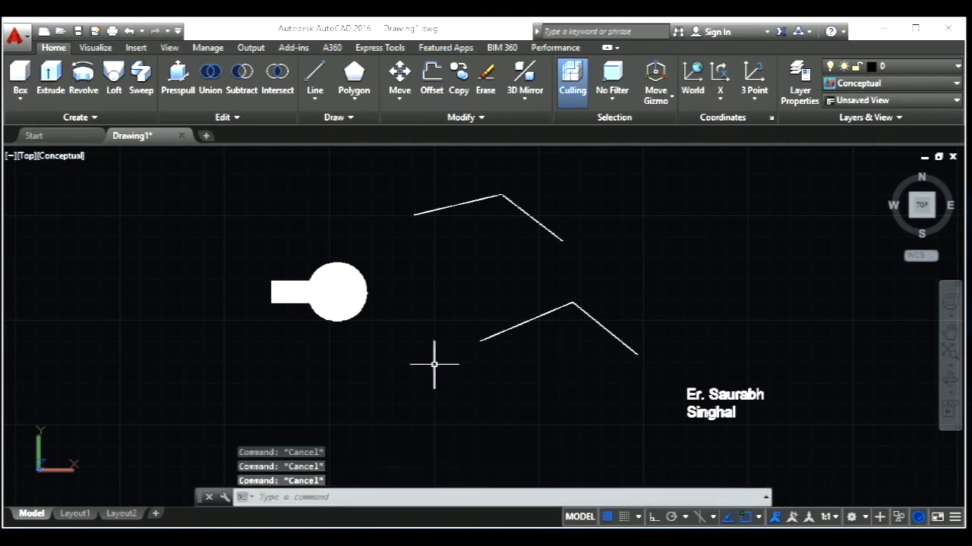
- Draw a circle of radius 5 centred on the polyline's left endpoint
{"action": "type", "text": "c"}
{"action": "key", "text": "Return"}
{"action": "left_click", "coordinate": [479, 341]}
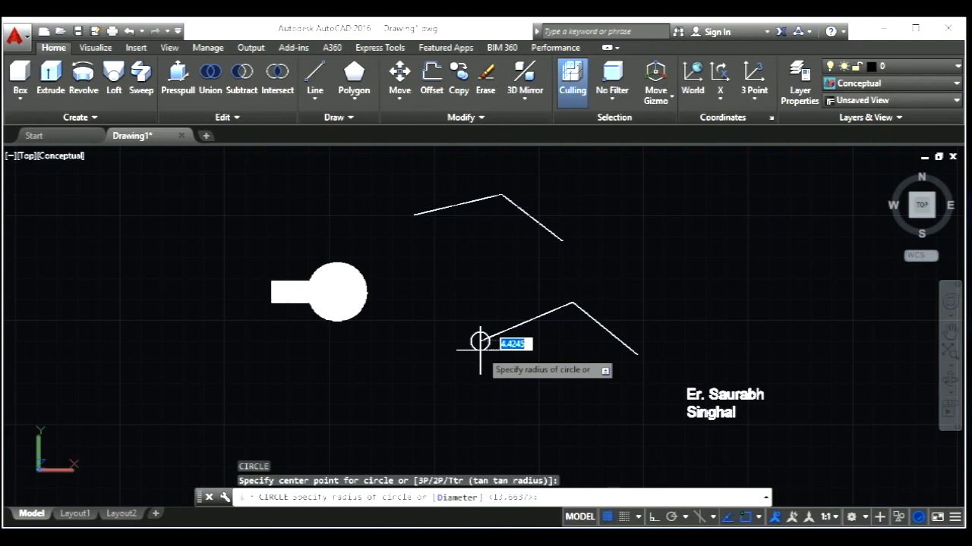
{"action": "type", "text": "5"}
{"action": "key", "text": "Return"}
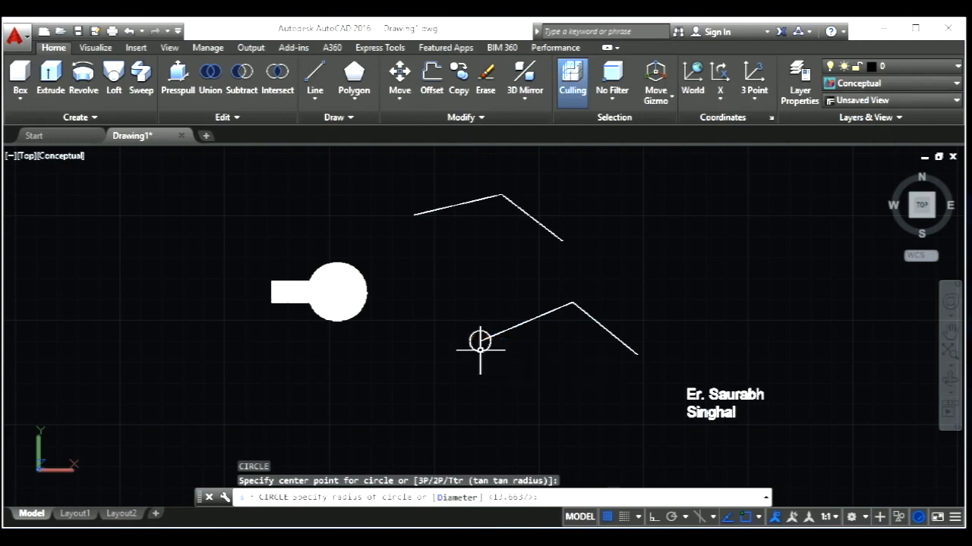
- Draw a circle of radius 5 centred on the left endpoint of the separate line segments
{"action": "key", "text": "Return"}
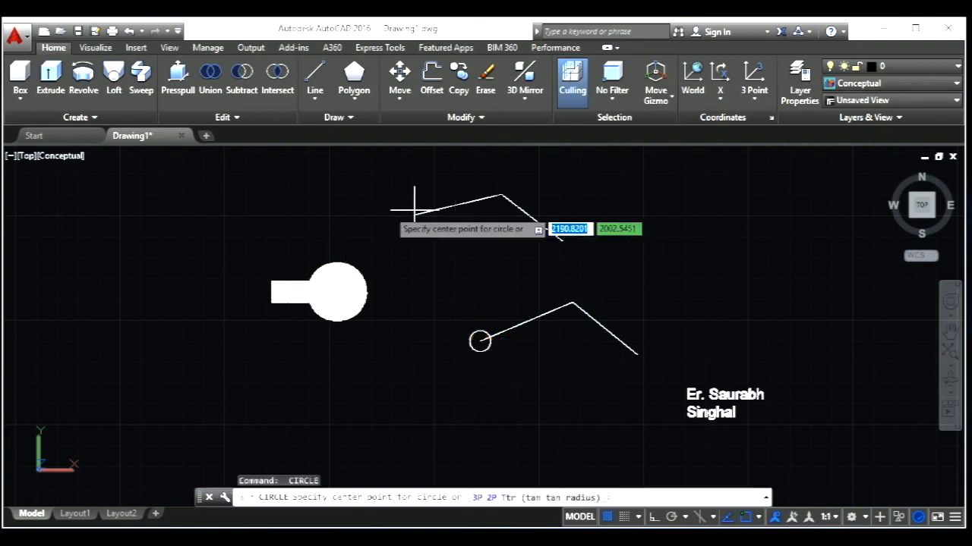
{"action": "left_click", "coordinate": [413, 214]}
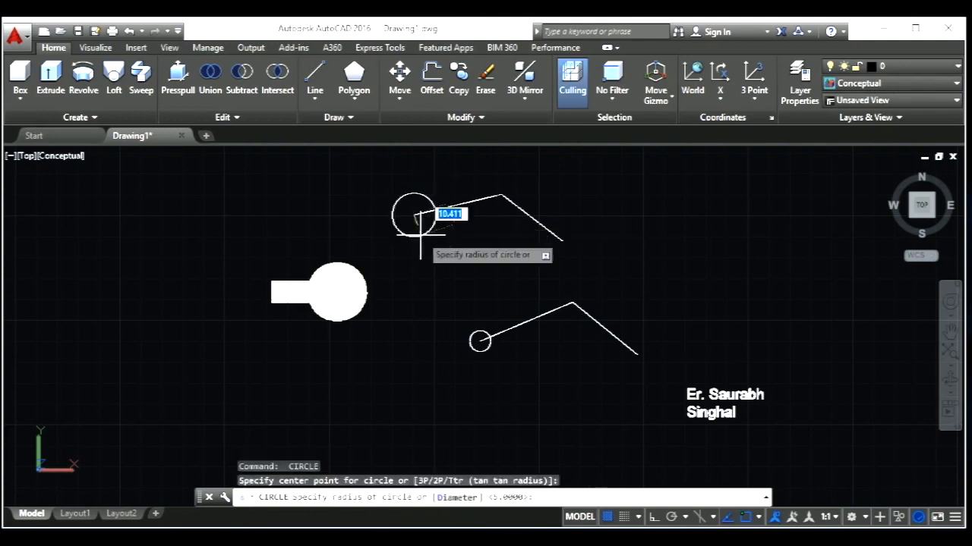
{"action": "key", "text": "Escape"}
{"action": "key", "text": "Escape"}
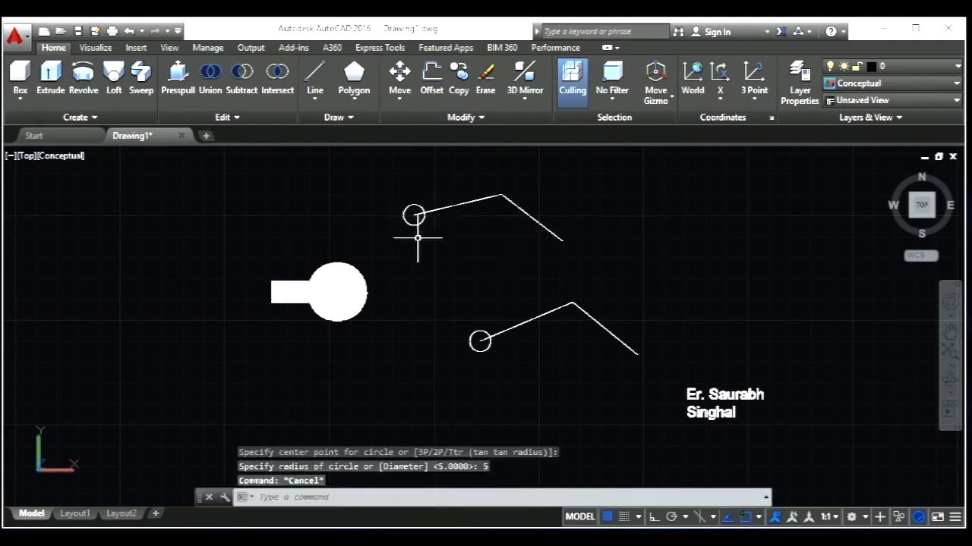
- Add a concentric circle of radius 4 inside the circle at the polyline's left endpoint
{"action": "type", "text": "c"}
{"action": "key", "text": "Return"}
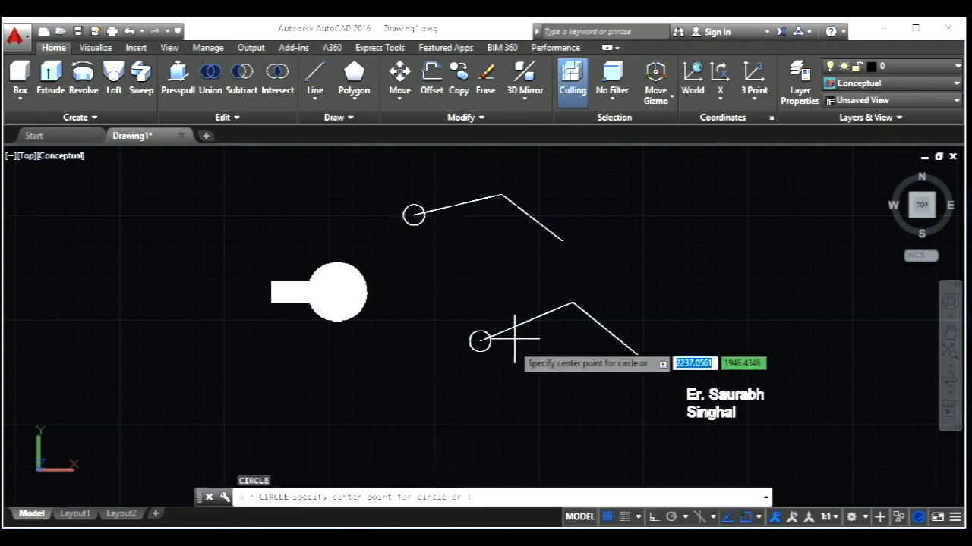
{"action": "scroll", "coordinate": [484, 348], "scroll_direction": "up", "scroll_amount": 2}
{"action": "scroll", "coordinate": [485, 348], "scroll_direction": "up", "scroll_amount": 2}
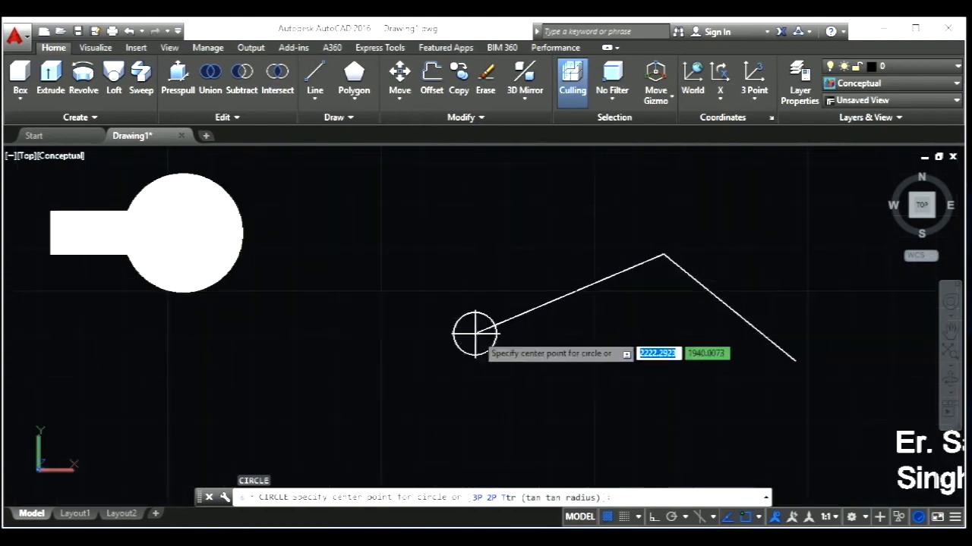
{"action": "left_click", "coordinate": [477, 334]}
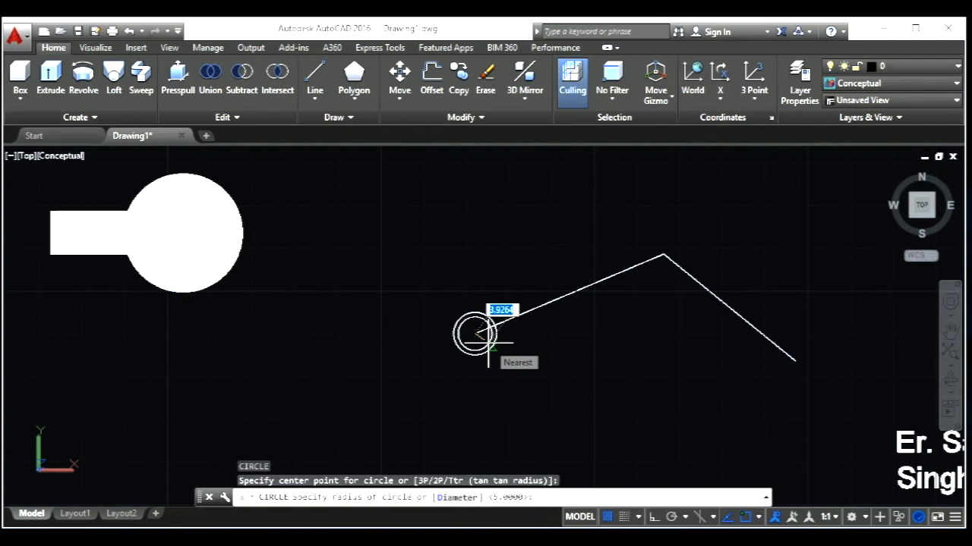
{"action": "type", "text": "4"}
{"action": "key", "text": "Return"}
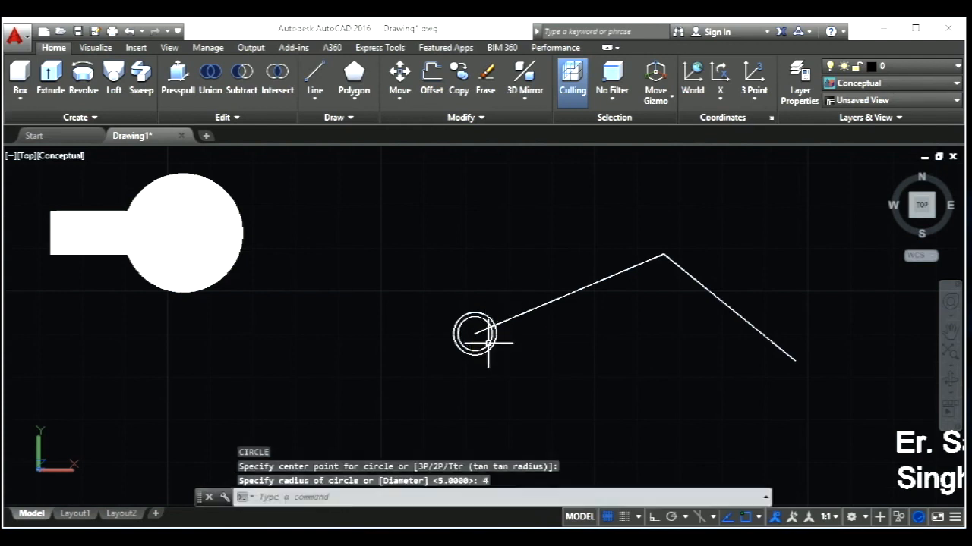
- Add a concentric circle of radius 3 inside the circle at the left end of the separate line segments
{"action": "scroll", "coordinate": [537, 400], "scroll_direction": "down", "scroll_amount": 4}
{"action": "scroll", "coordinate": [463, 288], "scroll_direction": "up", "scroll_amount": 3}
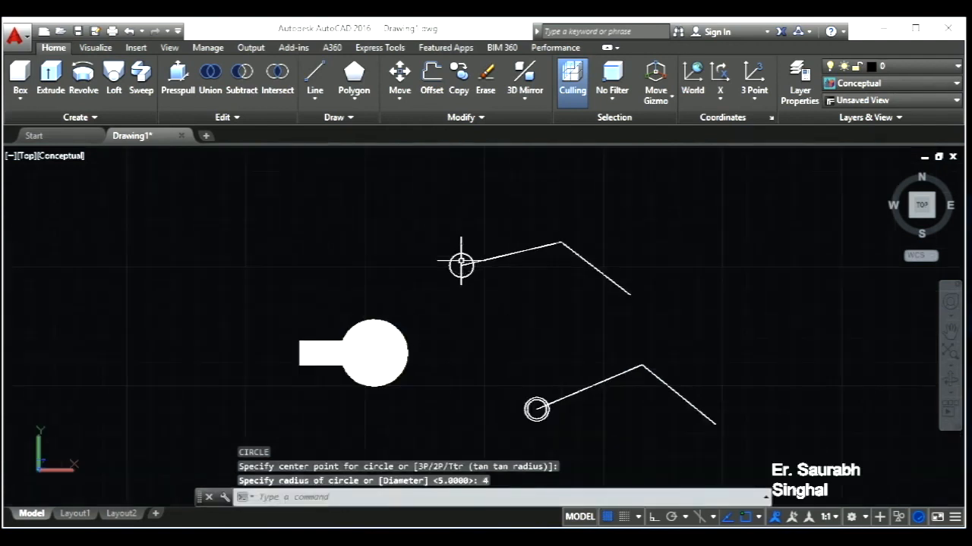
{"action": "key", "text": "Return"}
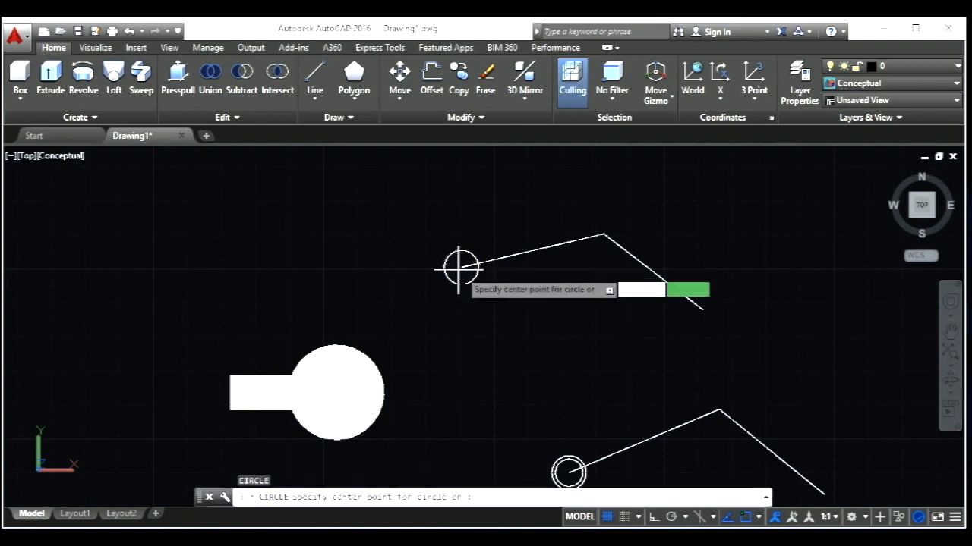
{"action": "left_click", "coordinate": [460, 267]}
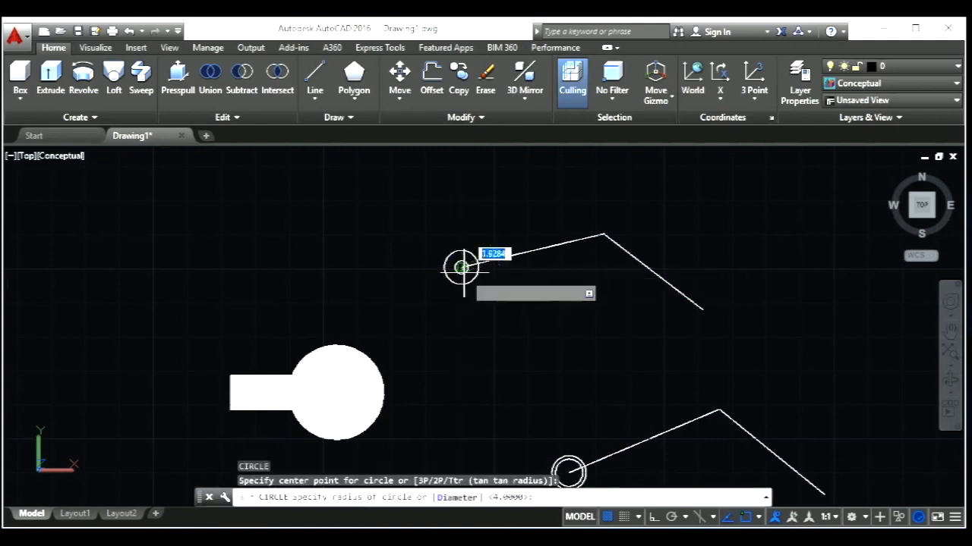
{"action": "type", "text": "3"}
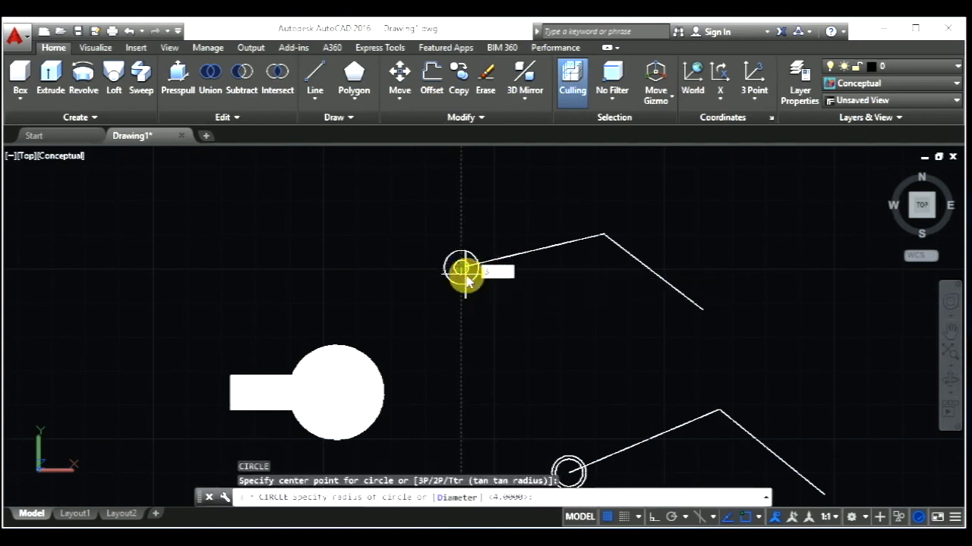
{"action": "key", "text": "Return"}
{"action": "key", "text": "Escape"}
{"action": "key", "text": "Escape"}
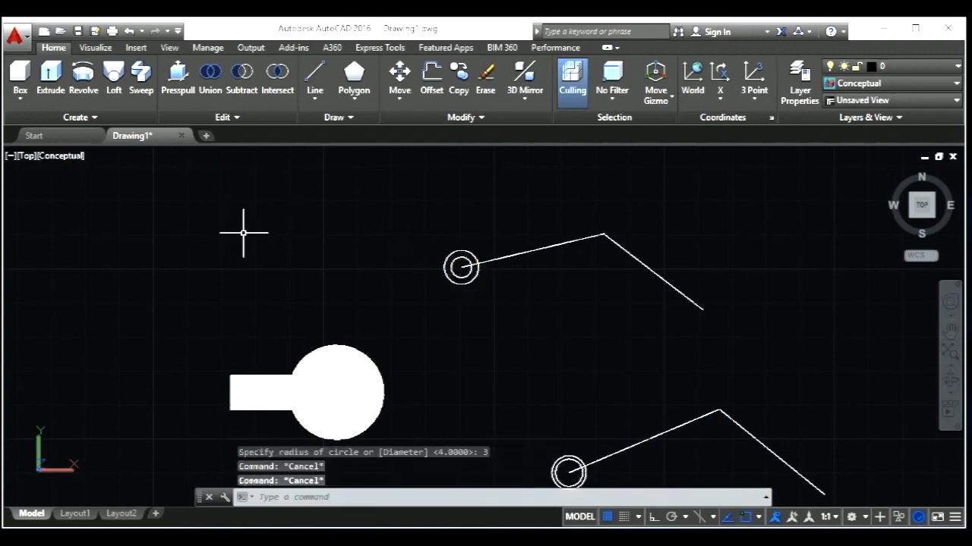
- Sweep the radius 5 and radius 3 concentric circles along the first separate line segment as solids
{"action": "scroll", "coordinate": [243, 234], "scroll_direction": "down", "scroll_amount": 1}
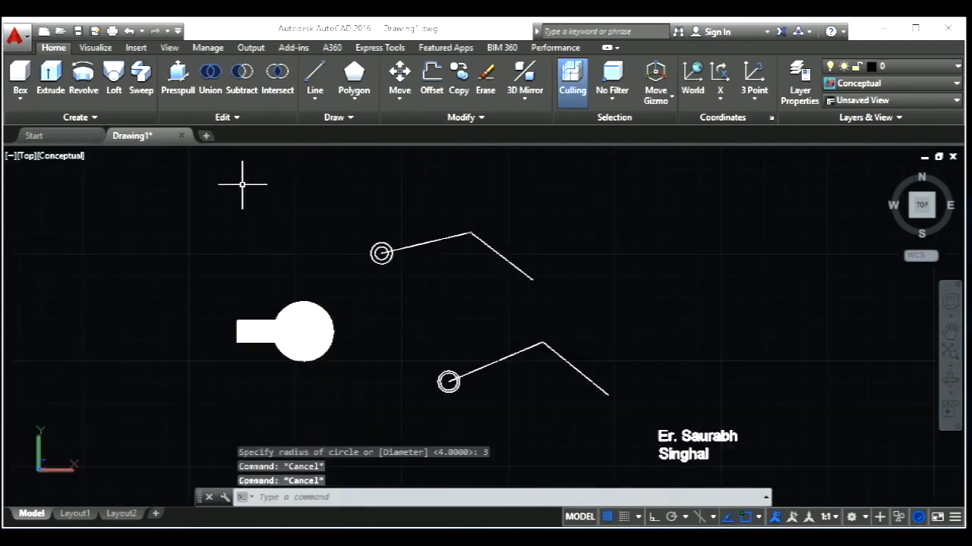
{"action": "left_click", "coordinate": [141, 90]}
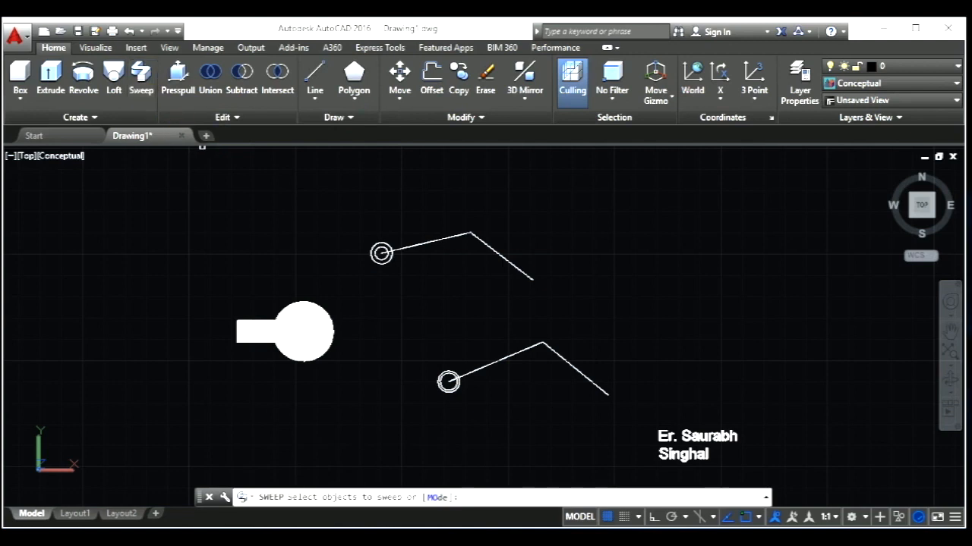
{"action": "scroll", "coordinate": [368, 274], "scroll_direction": "up", "scroll_amount": 3}
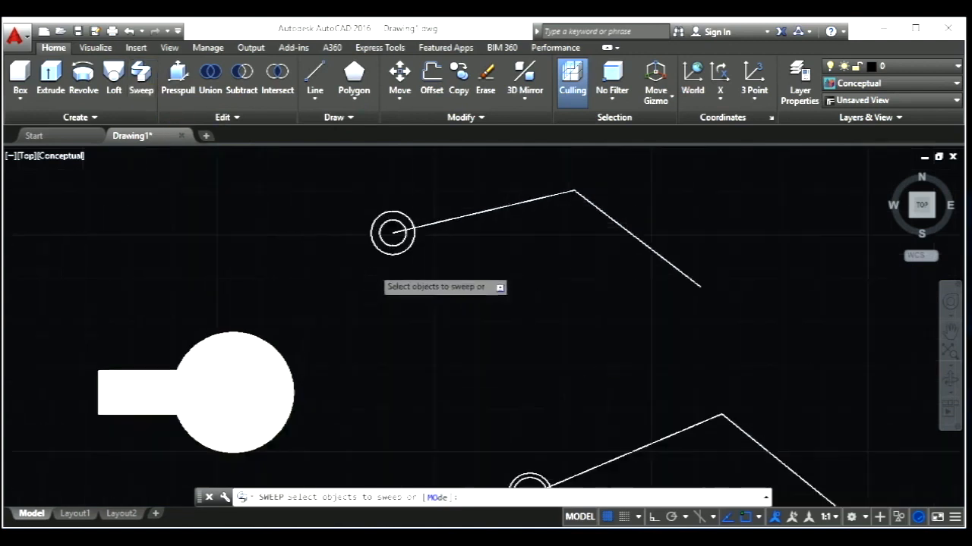
{"action": "left_click", "coordinate": [391, 252]}
{"action": "left_click", "coordinate": [402, 224]}
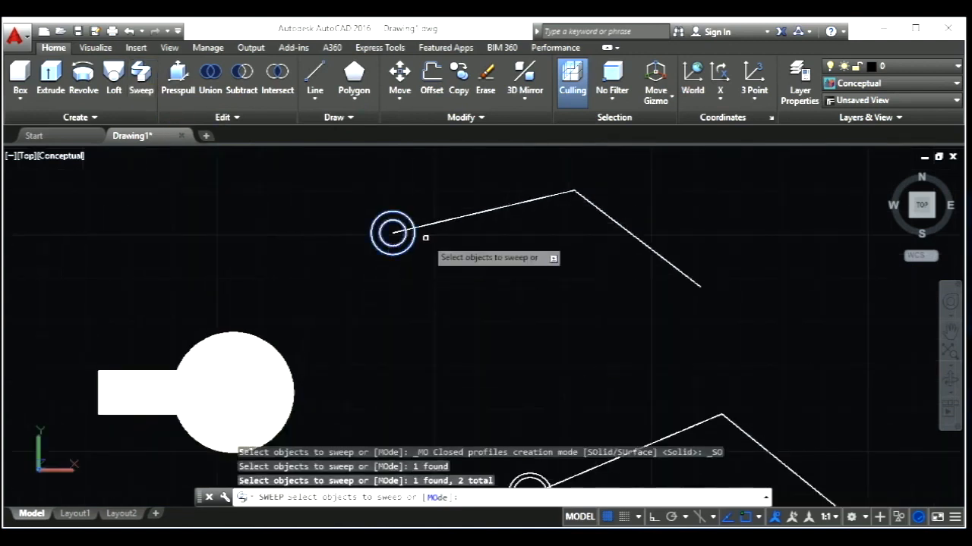
{"action": "key", "text": "Return"}
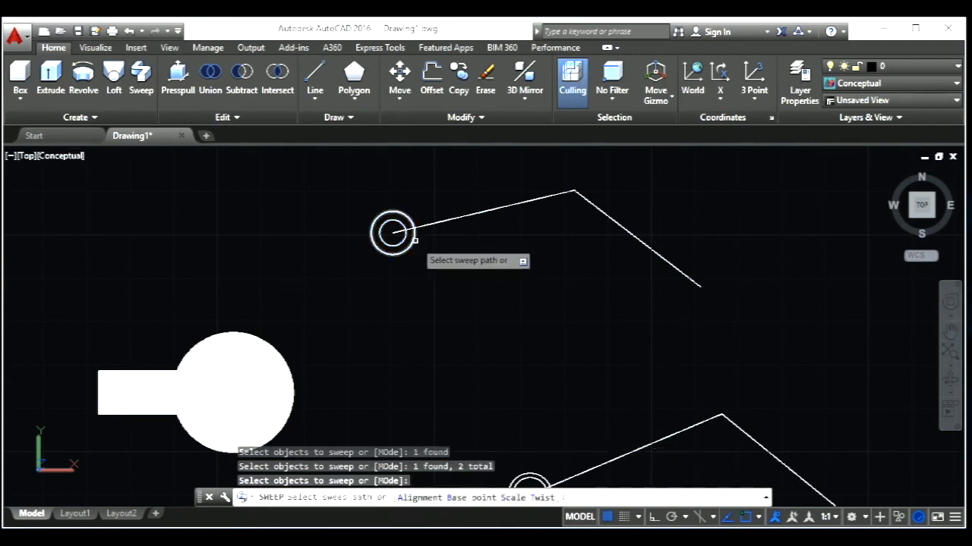
{"action": "left_click", "coordinate": [450, 218]}
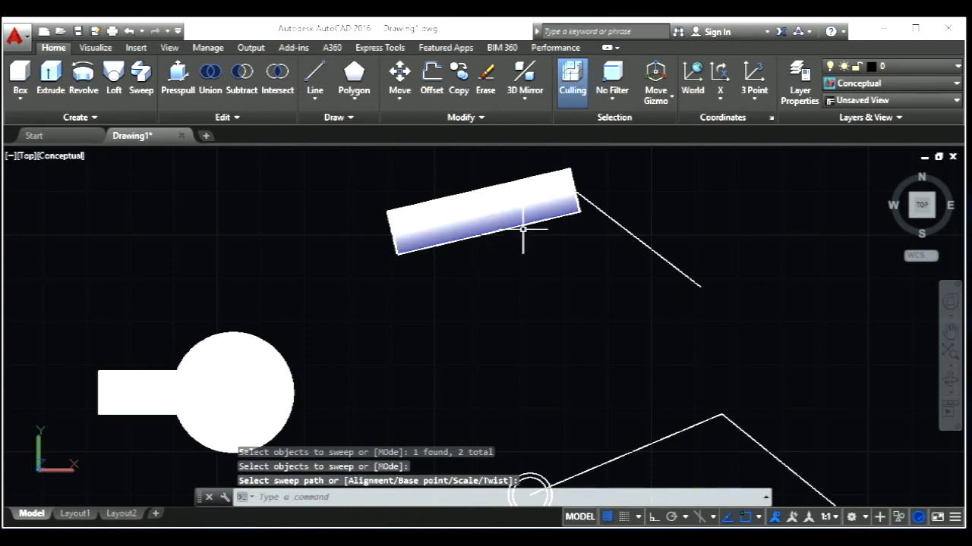
{"action": "key", "text": "Return"}
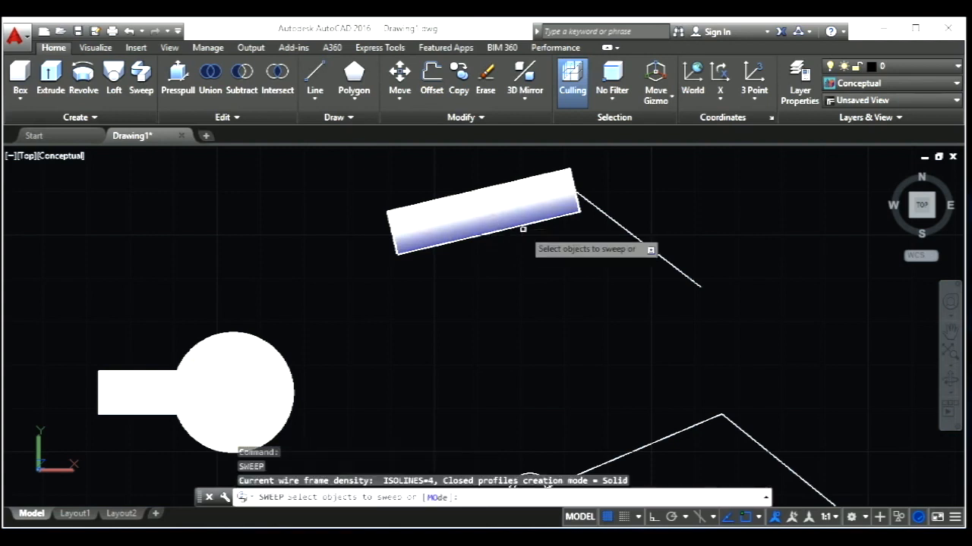
{"action": "key", "text": "Escape"}
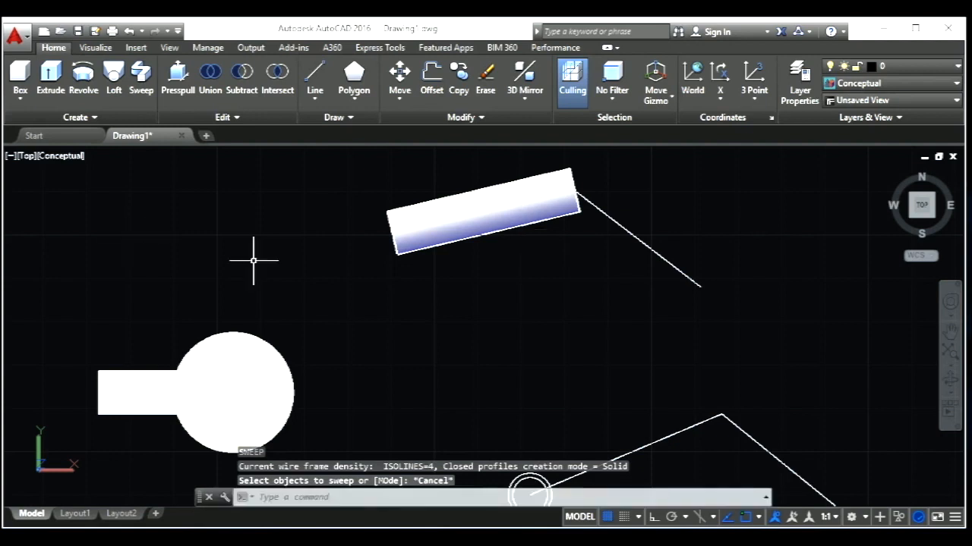
{"action": "key", "text": "Escape"}
{"action": "key", "text": "Escape"}
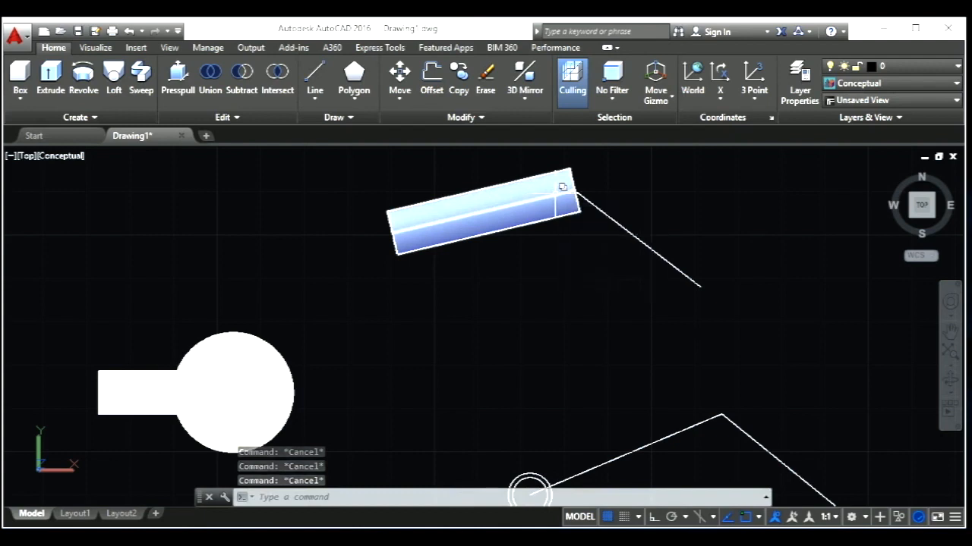
- Sweep the radius 5 and radius 4 concentric circles along the whole polyline as solids
{"action": "scroll", "coordinate": [455, 220], "scroll_direction": "down", "scroll_amount": 2}
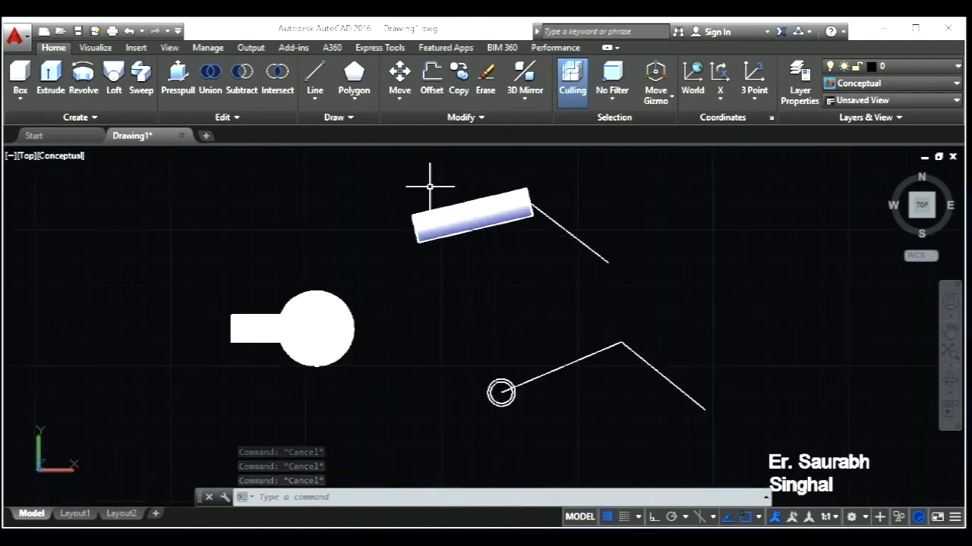
{"action": "left_click", "coordinate": [142, 76]}
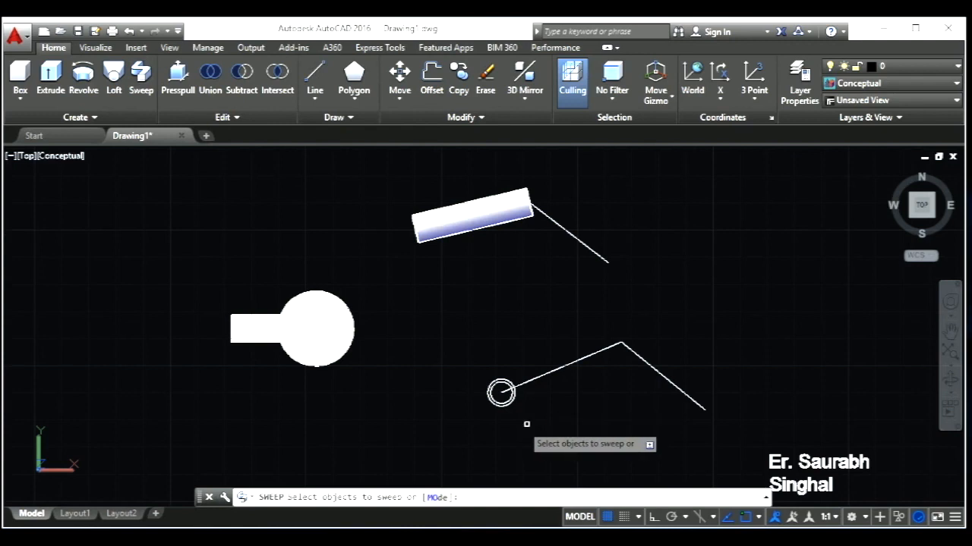
{"action": "scroll", "coordinate": [523, 421], "scroll_direction": "up", "scroll_amount": 2}
{"action": "left_click", "coordinate": [509, 386]}
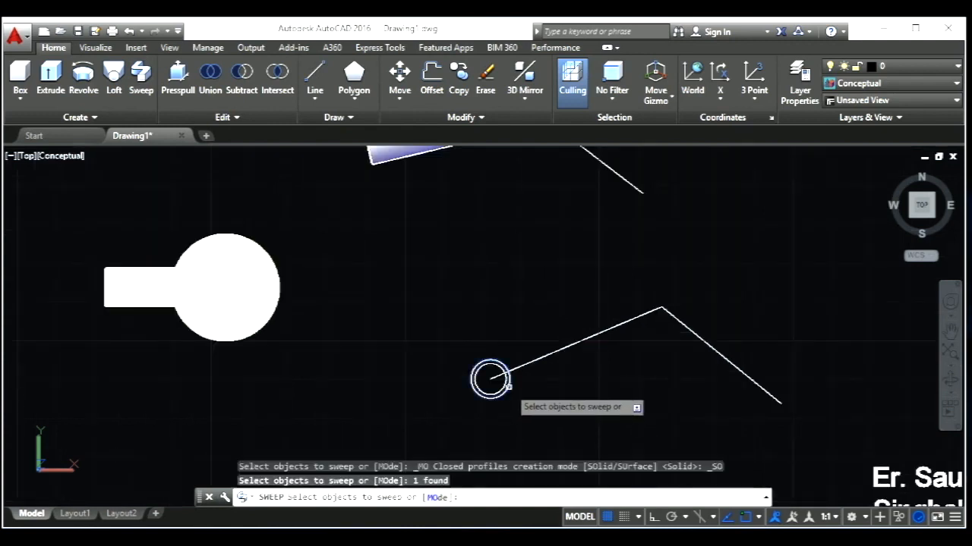
{"action": "left_click", "coordinate": [501, 387]}
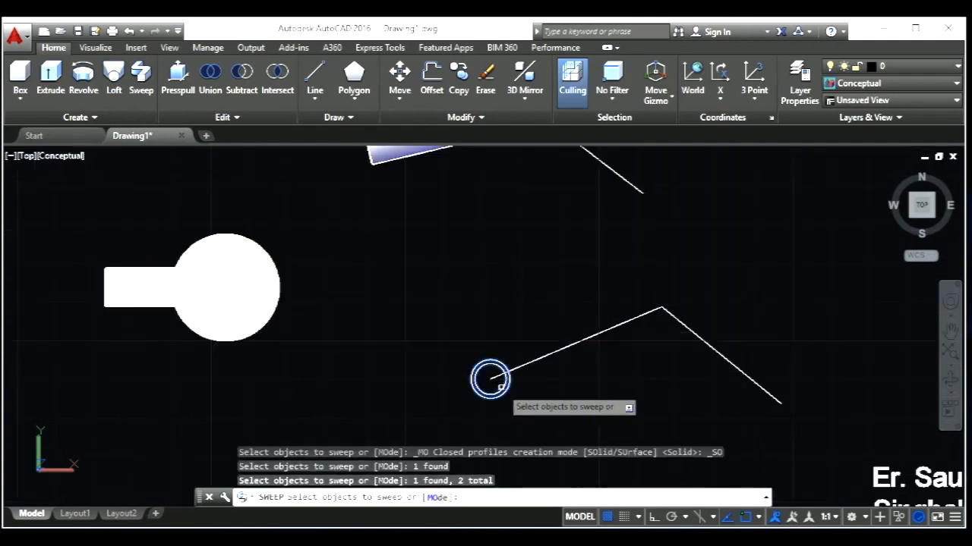
{"action": "key", "text": "Return"}
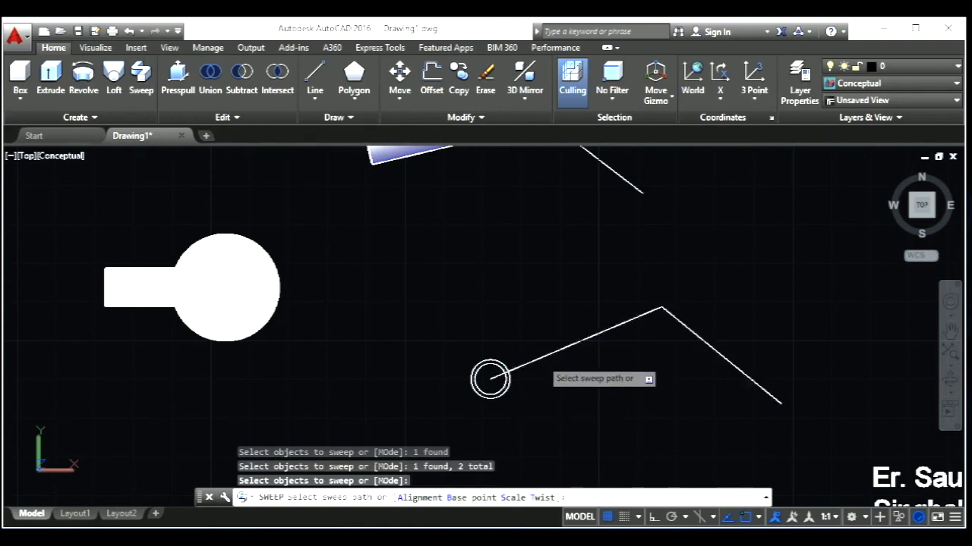
{"action": "left_click", "coordinate": [489, 378]}
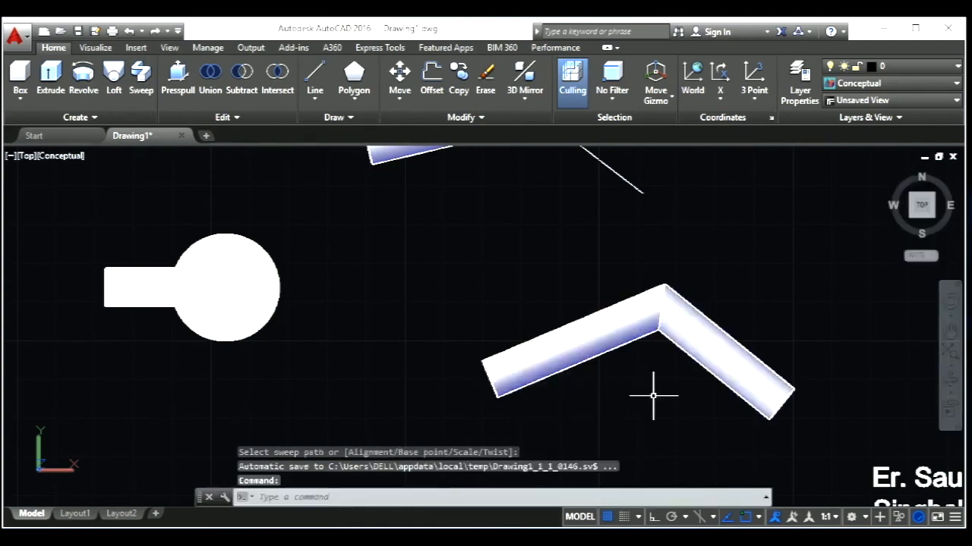
{"action": "key", "text": "Escape"}
{"action": "key", "text": "Escape"}
- Switch to the SW Isometric view and inspect the open ends of both swept solids
{"action": "scroll", "coordinate": [652, 395], "scroll_direction": "down", "scroll_amount": 2}
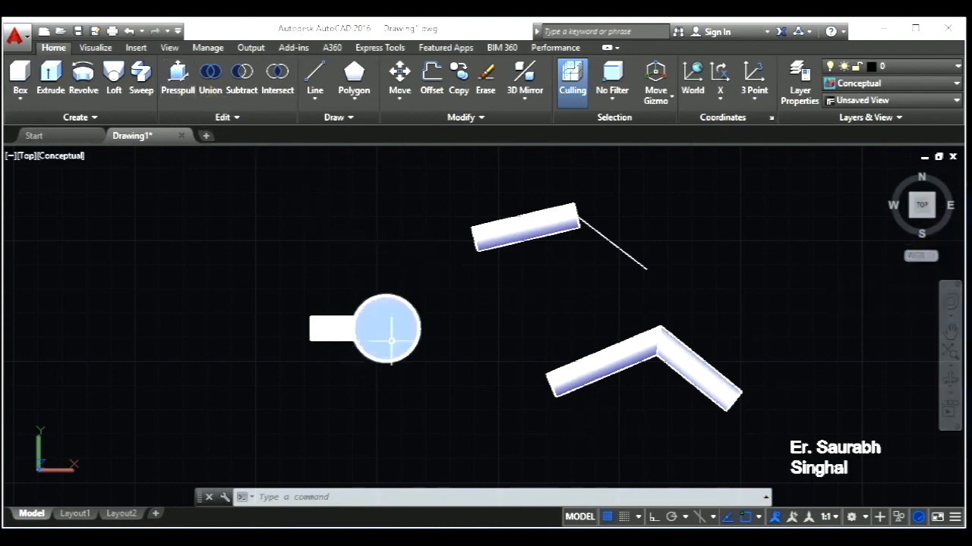
{"action": "left_click", "coordinate": [915, 222]}
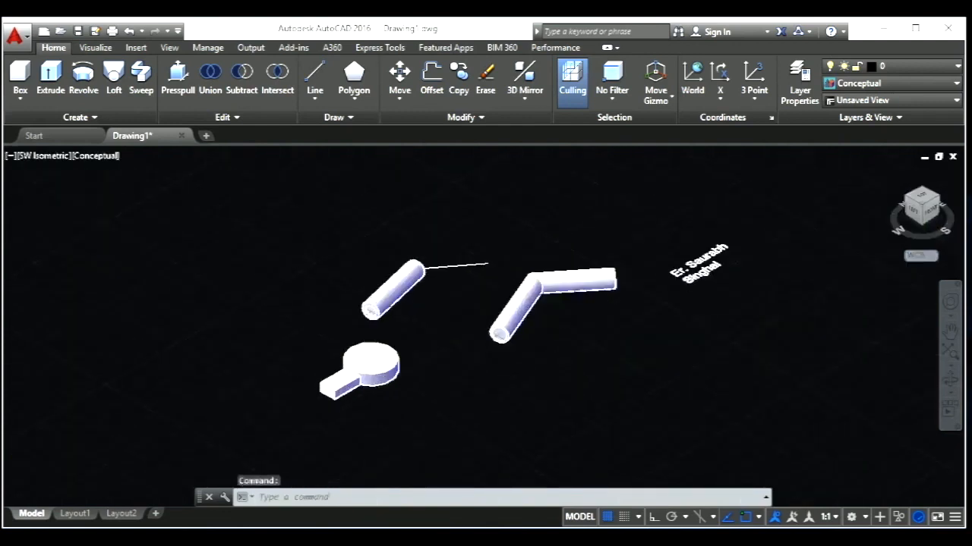
{"action": "scroll", "coordinate": [487, 370], "scroll_direction": "up", "scroll_amount": 3}
{"action": "scroll", "coordinate": [565, 296], "scroll_direction": "up", "scroll_amount": 2}
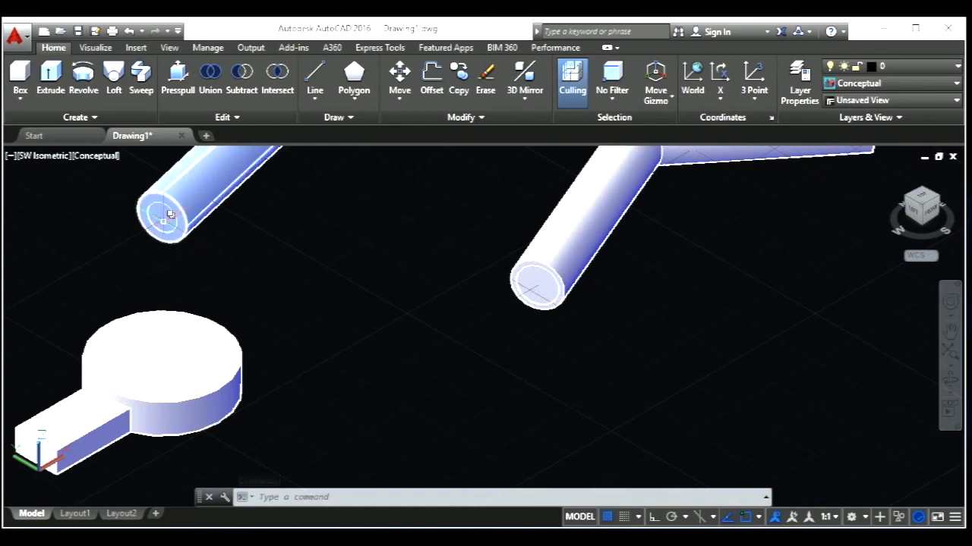
{"action": "left_click", "coordinate": [235, 89]}
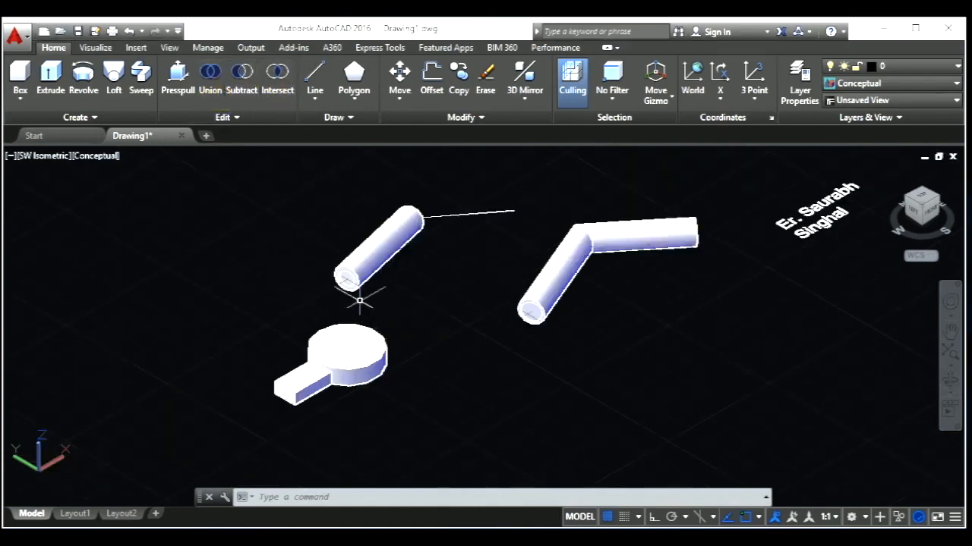
{"action": "scroll", "coordinate": [360, 301], "scroll_direction": "up", "scroll_amount": 3}
{"action": "left_click", "coordinate": [245, 81]}
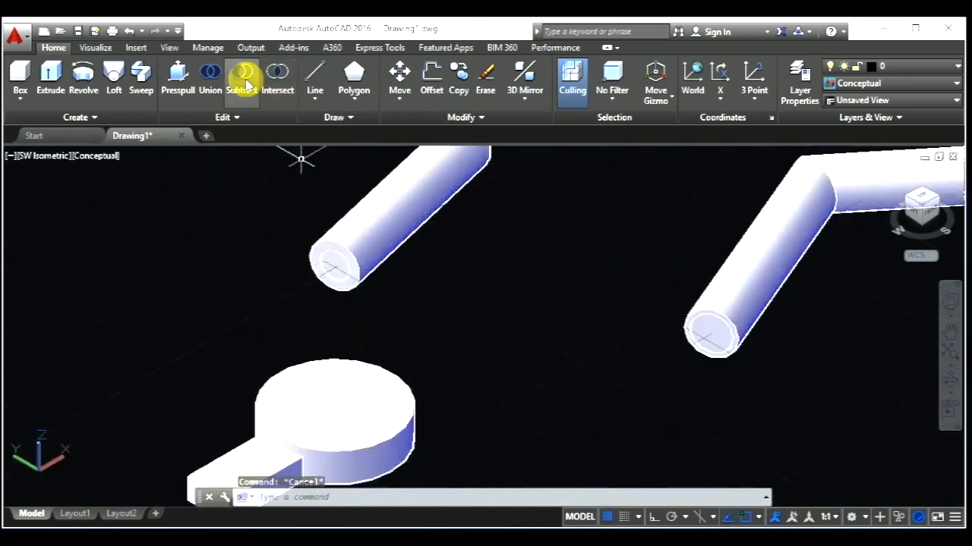
{"action": "left_click", "coordinate": [359, 263]}
{"action": "left_click", "coordinate": [358, 266]}
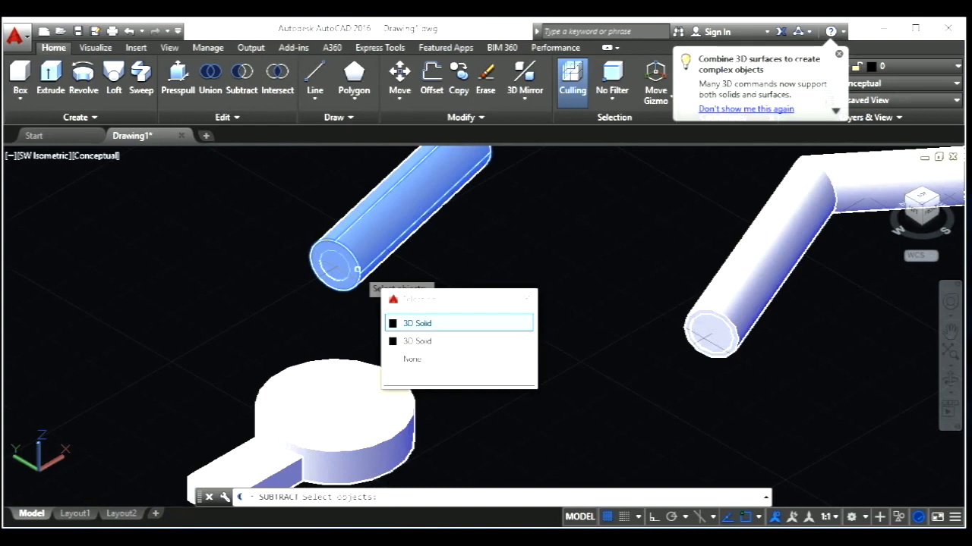
{"action": "left_click", "coordinate": [362, 273]}
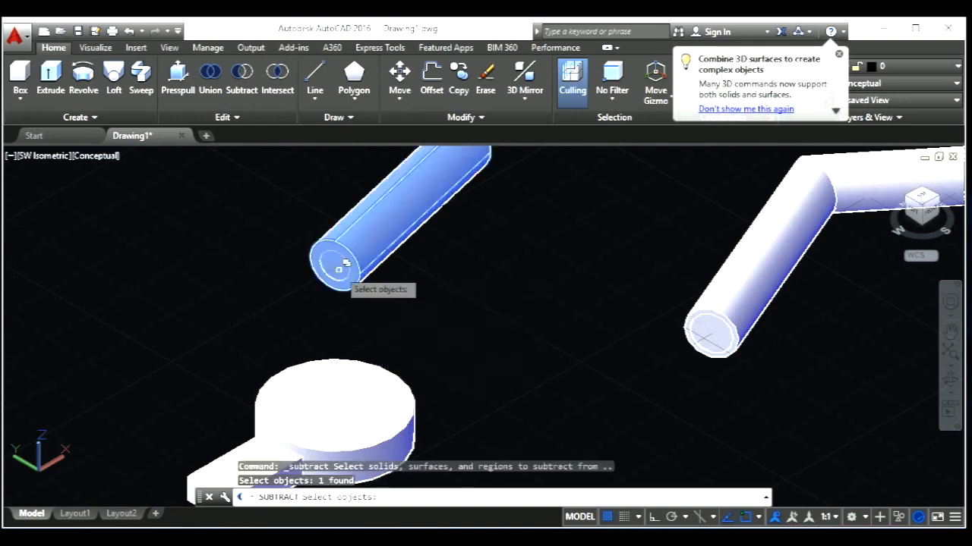
{"action": "left_click", "coordinate": [343, 269]}
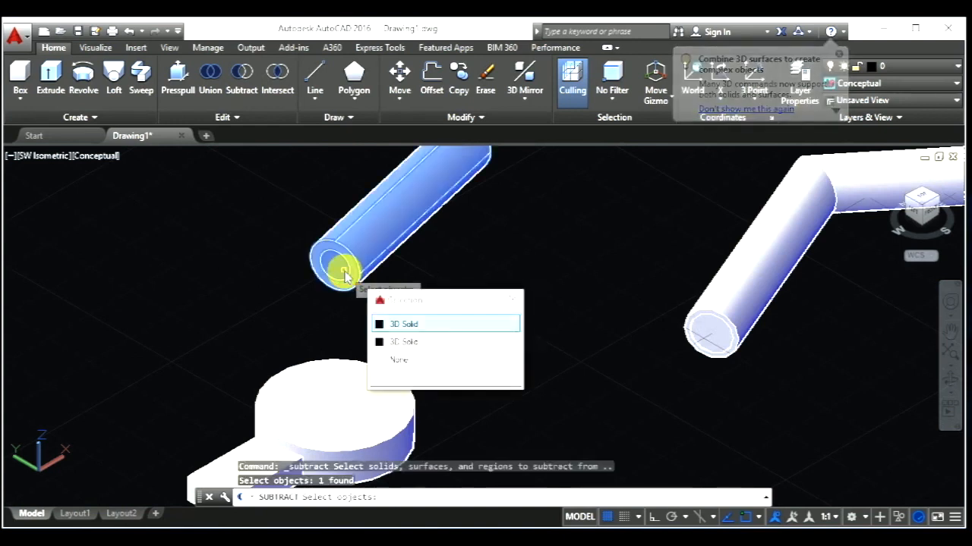
{"action": "left_click", "coordinate": [344, 270]}
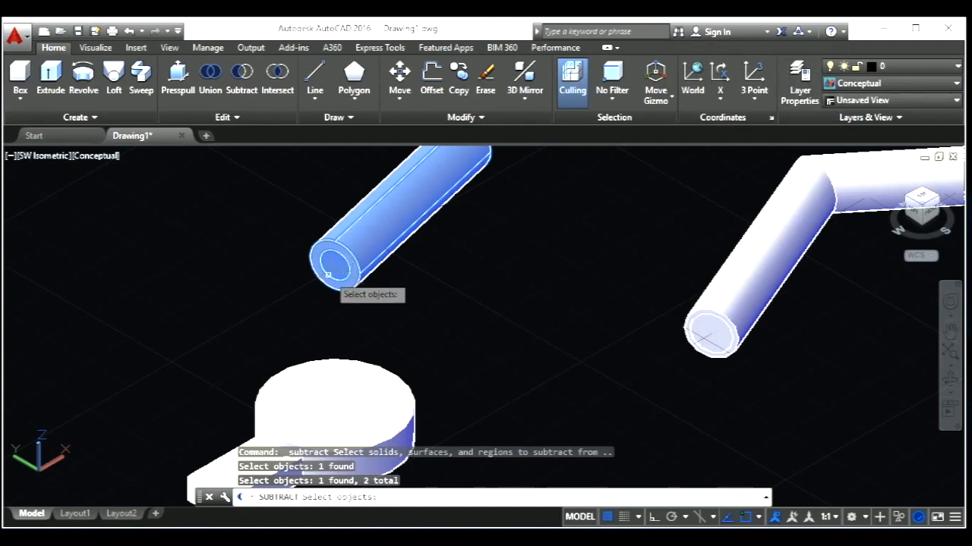
{"action": "scroll", "coordinate": [314, 304], "scroll_direction": "down", "scroll_amount": 2}
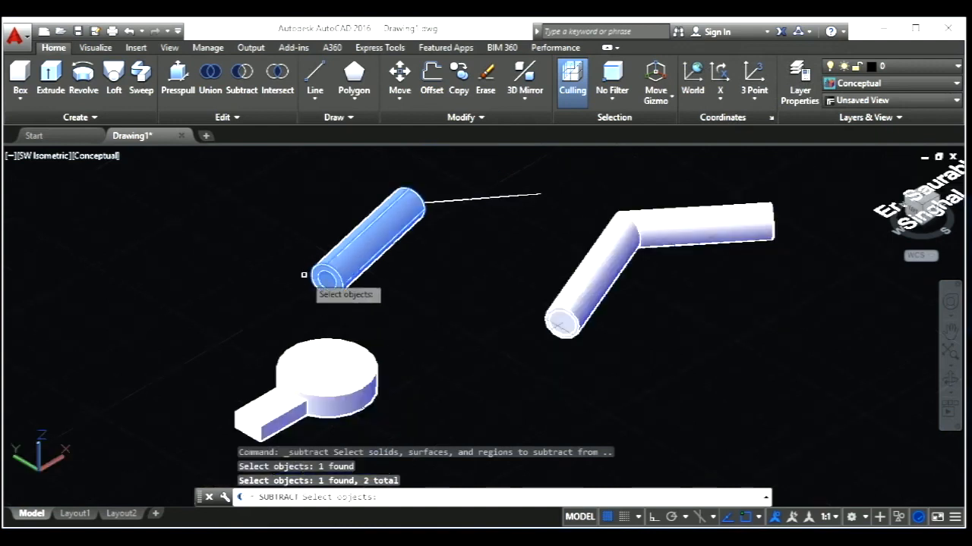
{"action": "key", "text": "Escape"}
{"action": "key", "text": "Escape"}
{"action": "key", "text": "Escape"}
{"action": "key", "text": "Escape"}
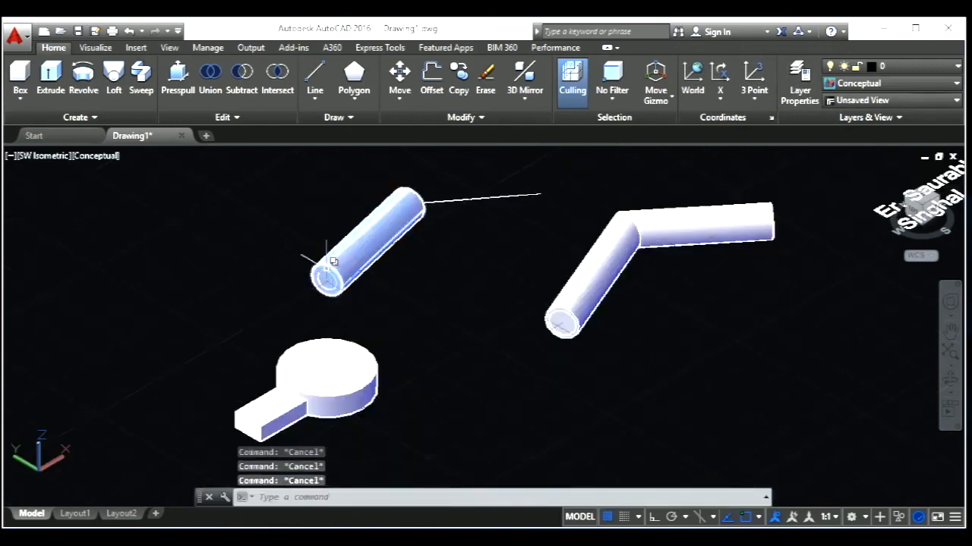
{"action": "left_click", "coordinate": [242, 74]}
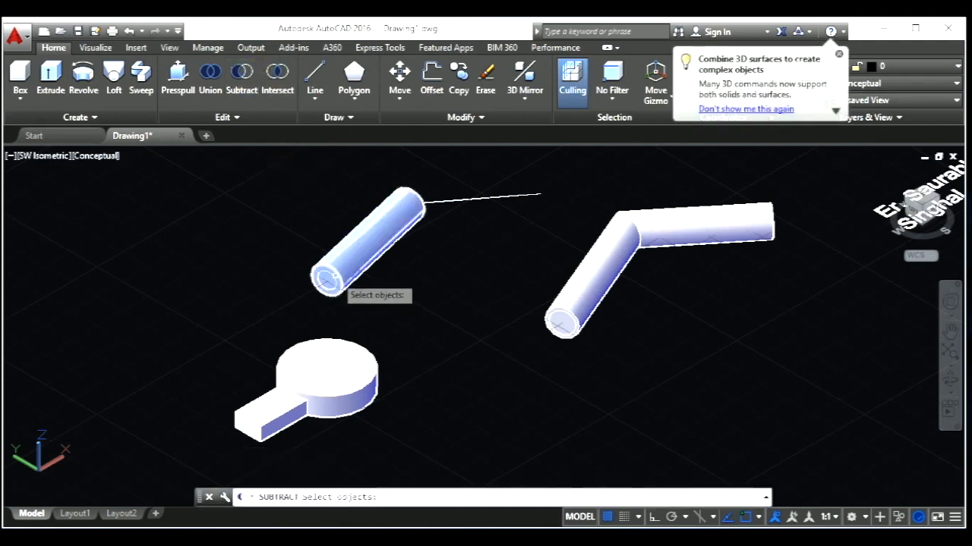
{"action": "left_click", "coordinate": [328, 280]}
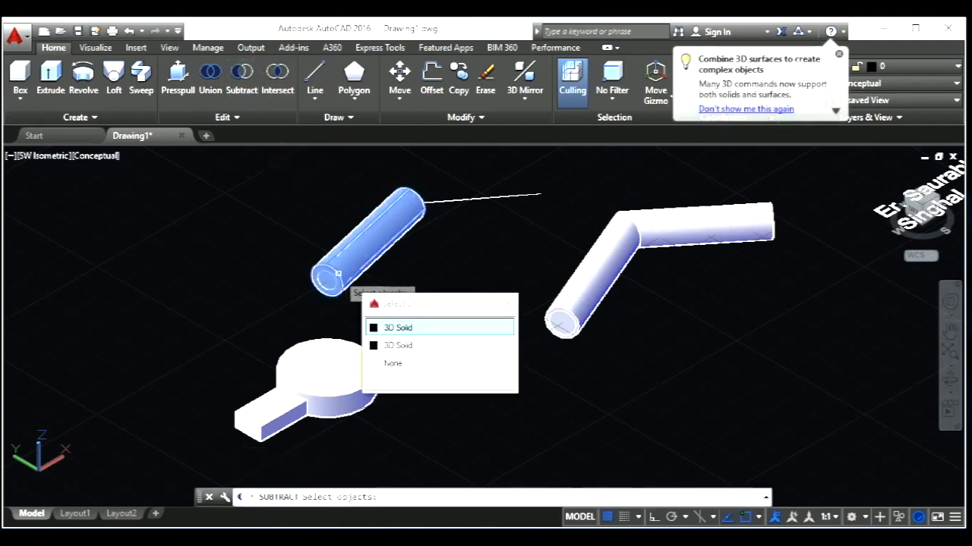
{"action": "left_click", "coordinate": [396, 329]}
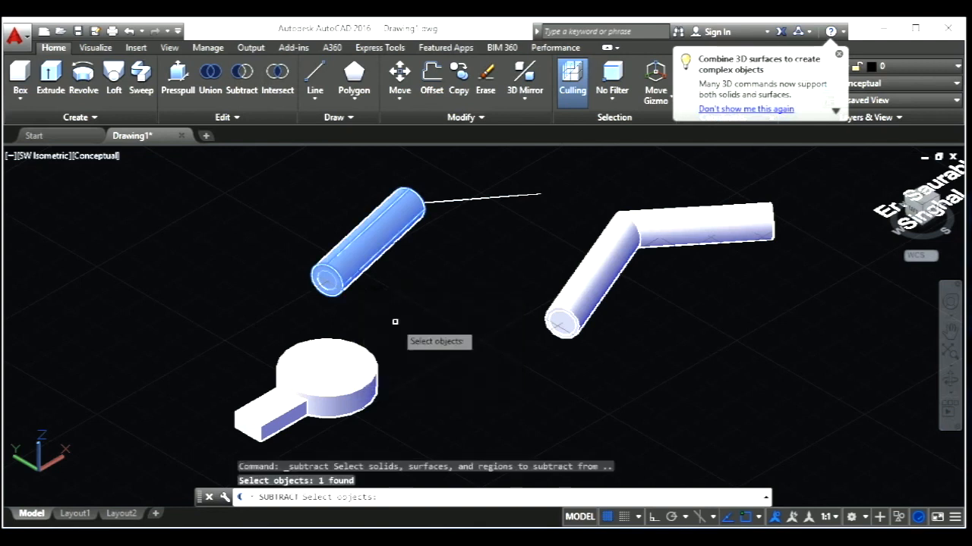
{"action": "left_click", "coordinate": [325, 282]}
{"action": "left_click", "coordinate": [381, 337]}
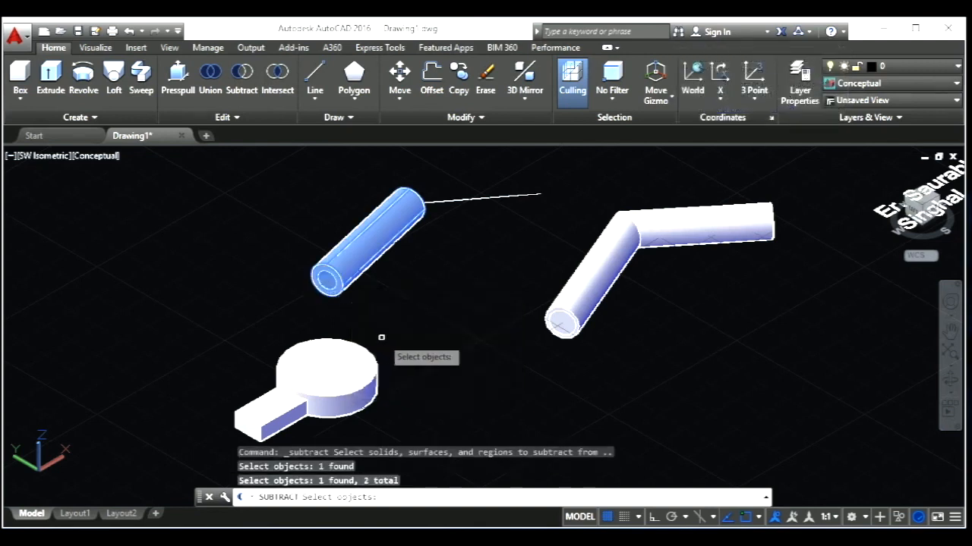
{"action": "key", "text": "Return"}
{"action": "scroll", "coordinate": [328, 282], "scroll_direction": "up", "scroll_amount": 4}
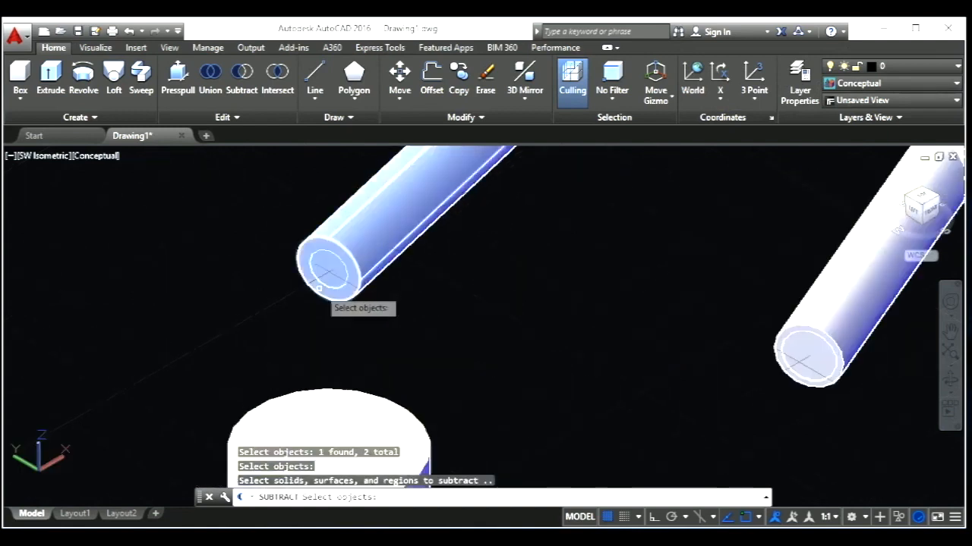
{"action": "scroll", "coordinate": [322, 288], "scroll_direction": "down", "scroll_amount": 4}
{"action": "key", "text": "Escape"}
{"action": "key", "text": "Escape"}
{"action": "key", "text": "Escape"}
{"action": "key", "text": "Escape"}
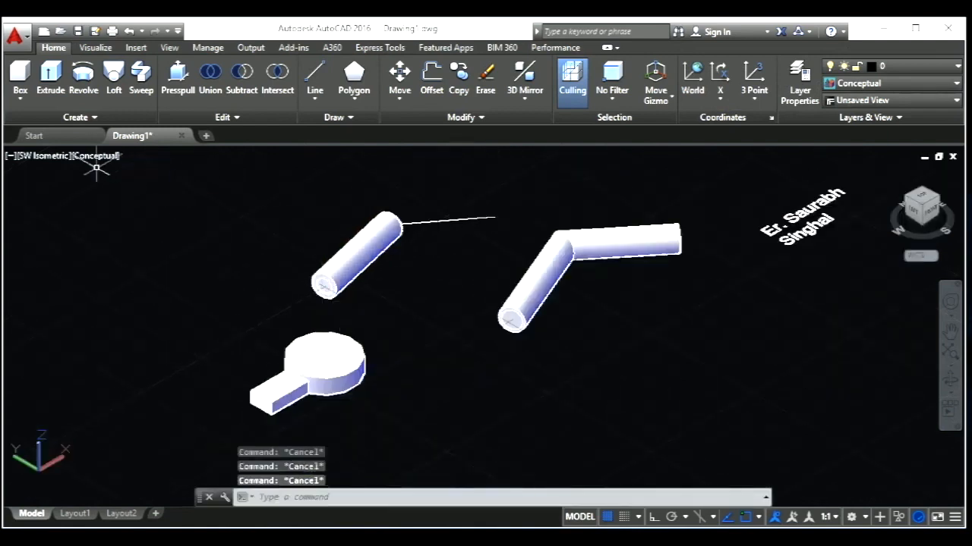
- Switch to the 2D Wireframe style and subtract the inner cylinder from the outer cylinder of the straight sweep
{"action": "left_click", "coordinate": [99, 162]}
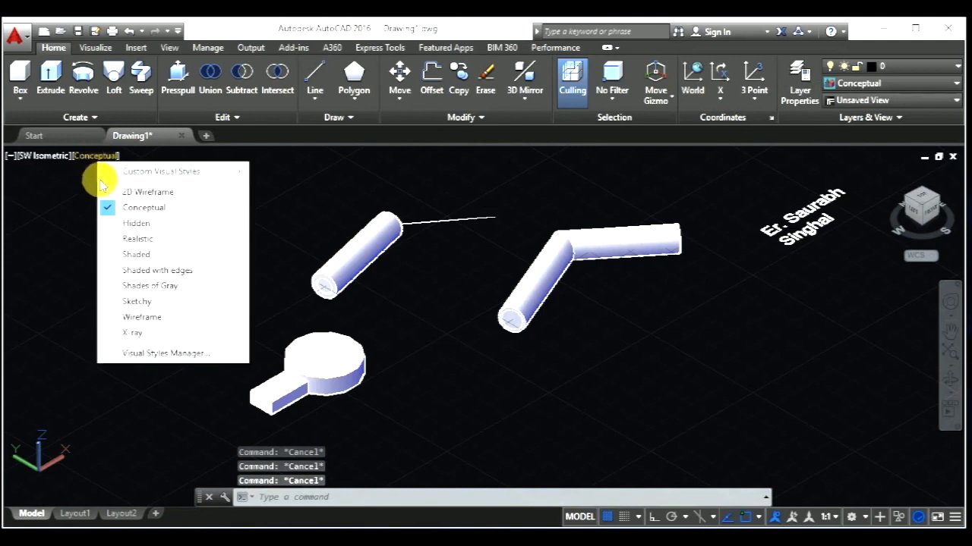
{"action": "left_click", "coordinate": [122, 192]}
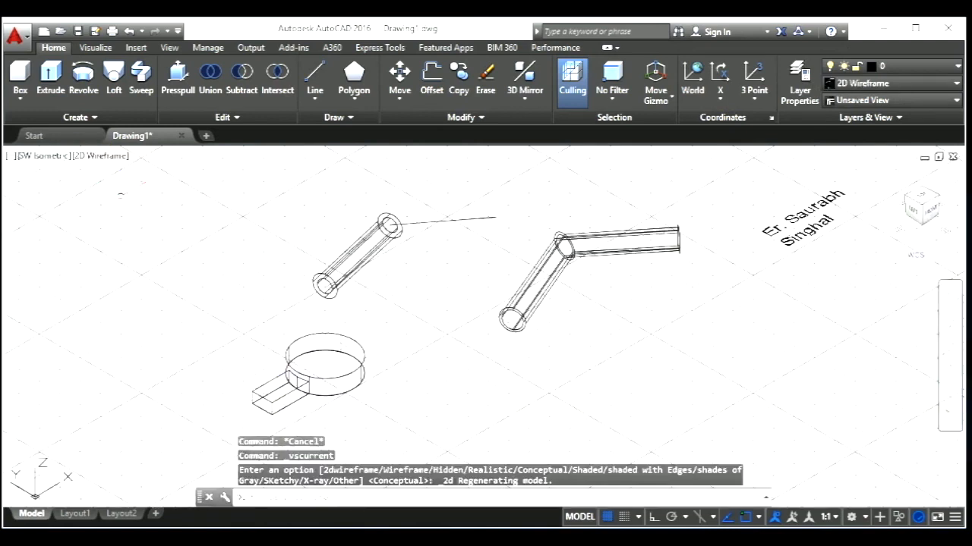
{"action": "left_click", "coordinate": [242, 76]}
{"action": "scroll", "coordinate": [336, 304], "scroll_direction": "up", "scroll_amount": 4}
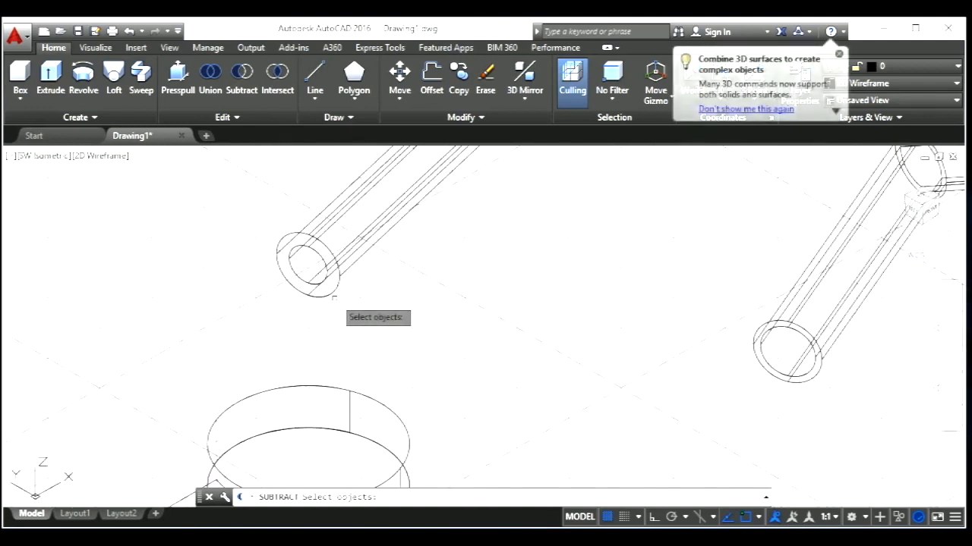
{"action": "left_click", "coordinate": [324, 242]}
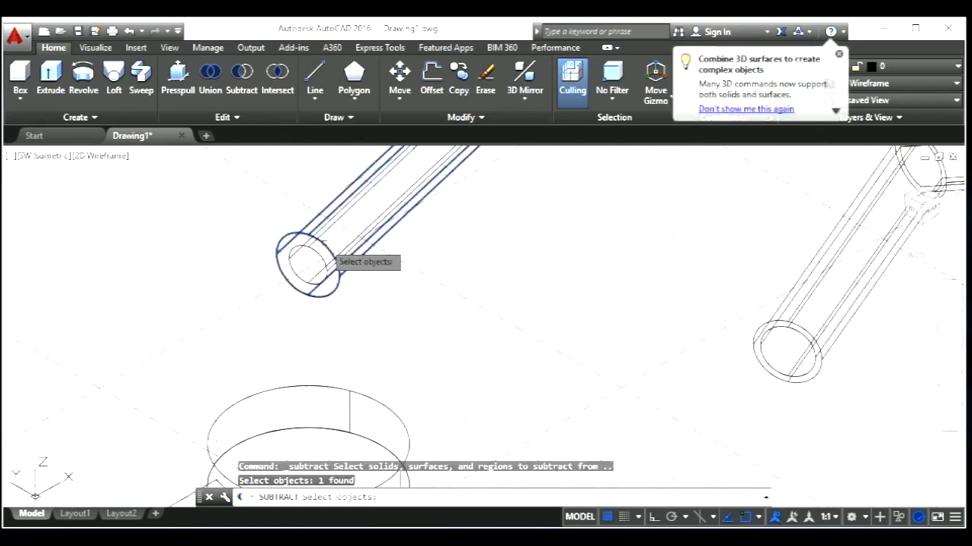
{"action": "key", "text": "Return"}
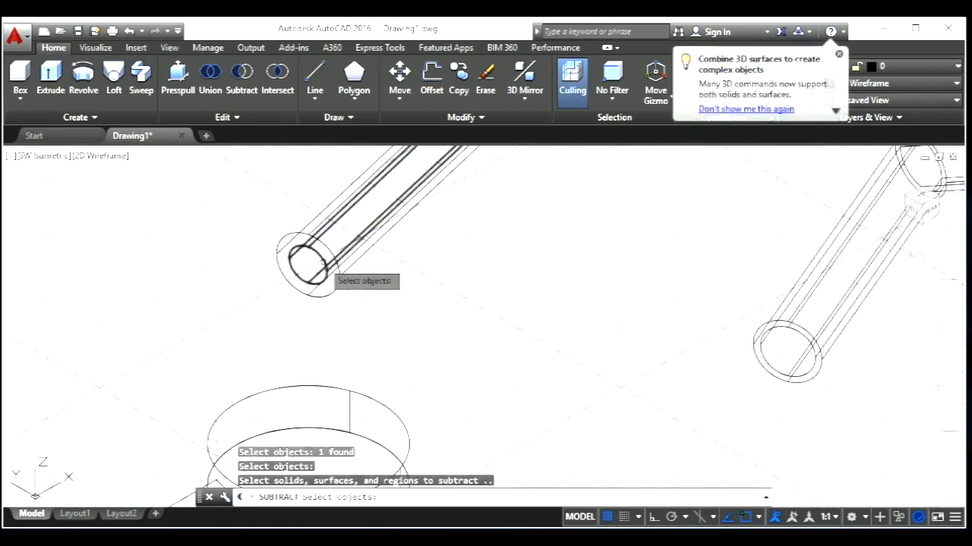
{"action": "left_click", "coordinate": [323, 262]}
{"action": "key", "text": "Return"}
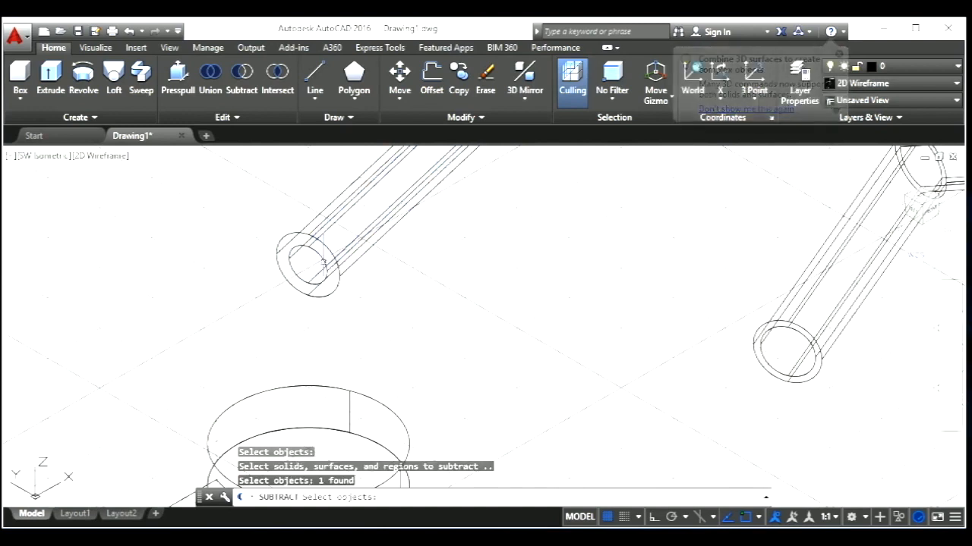
{"action": "scroll", "coordinate": [323, 262], "scroll_direction": "down", "scroll_amount": 4}
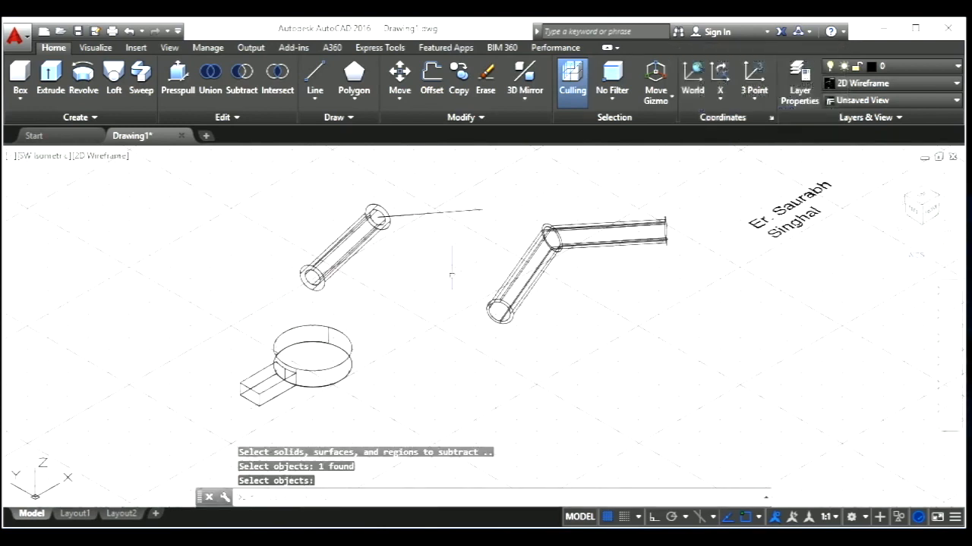
- Subtract the inner solid from the outer solid of the bent polyline sweep to make it a hollow pipe
{"action": "scroll", "coordinate": [532, 343], "scroll_direction": "up", "scroll_amount": 2}
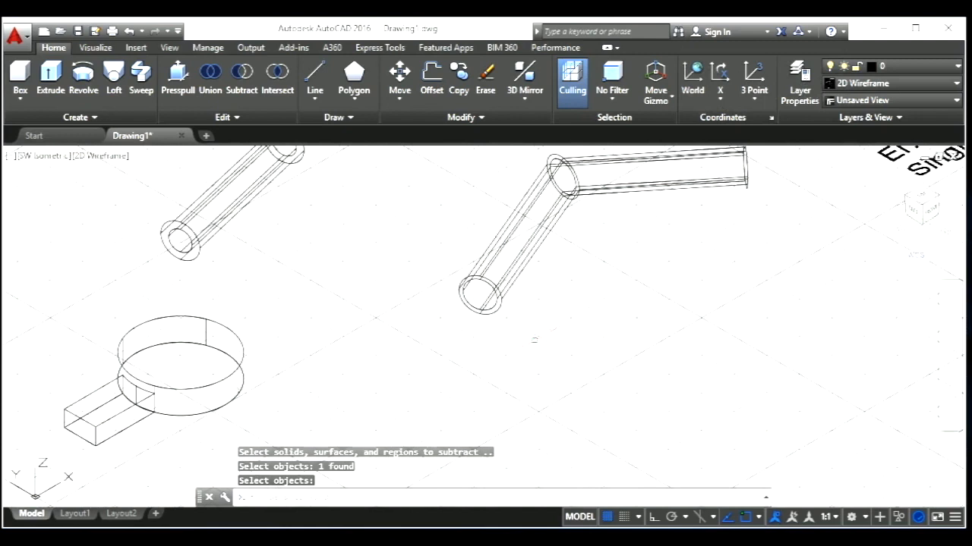
{"action": "key", "text": "Escape"}
{"action": "key", "text": "Escape"}
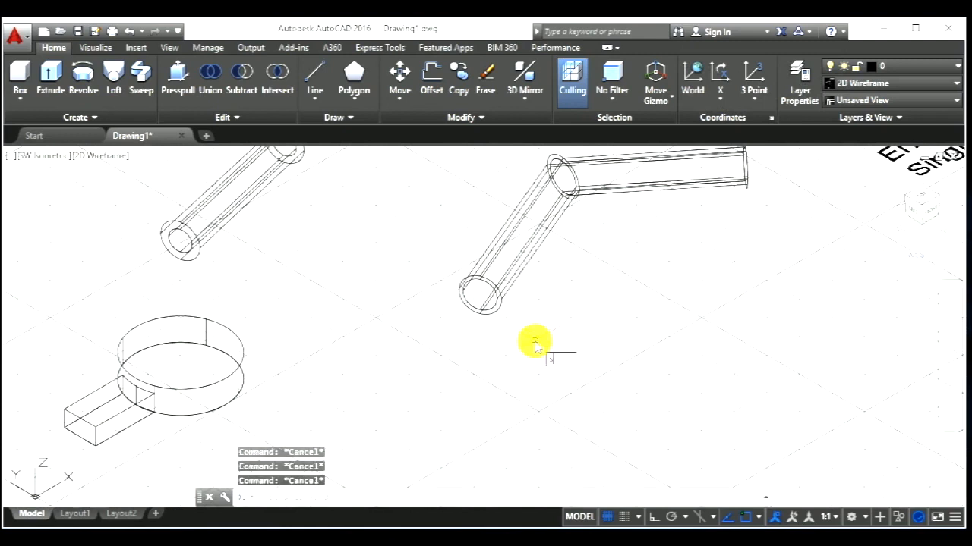
{"action": "type", "text": "sub"}
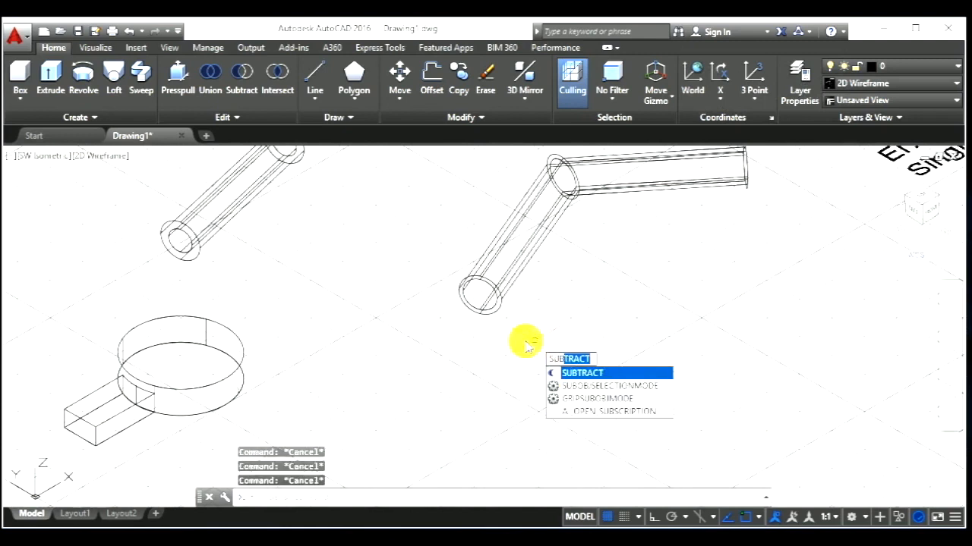
{"action": "key", "text": "Return"}
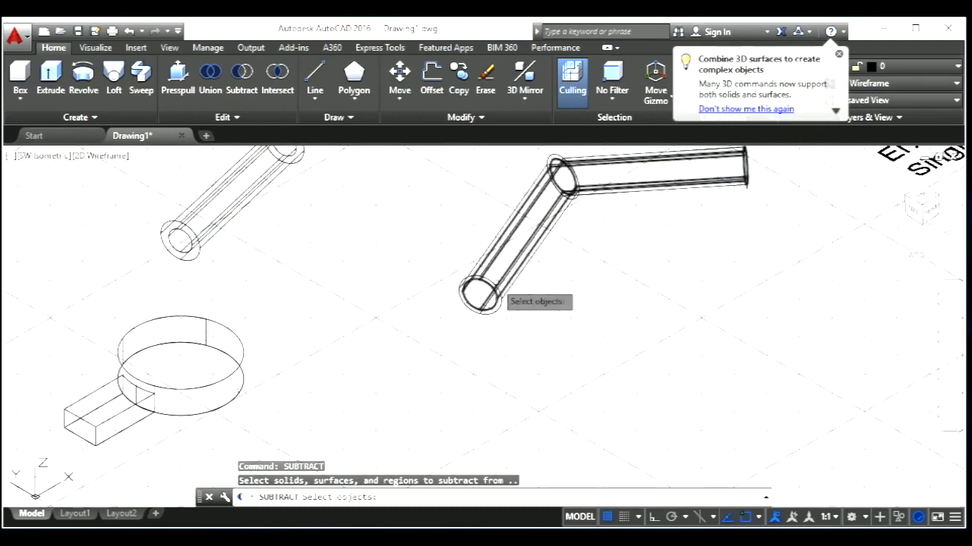
{"action": "scroll", "coordinate": [501, 278], "scroll_direction": "up", "scroll_amount": 3}
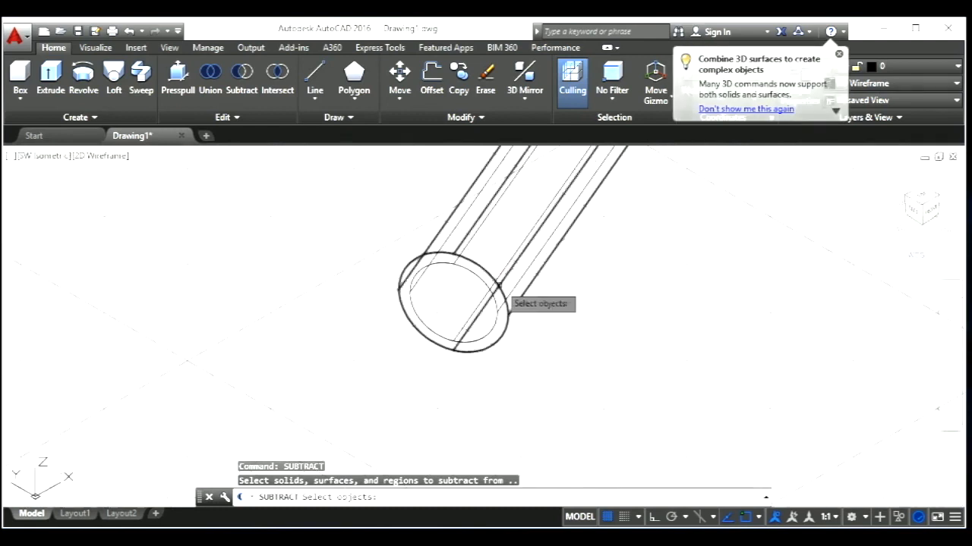
{"action": "left_click", "coordinate": [498, 285]}
{"action": "key", "text": "Return"}
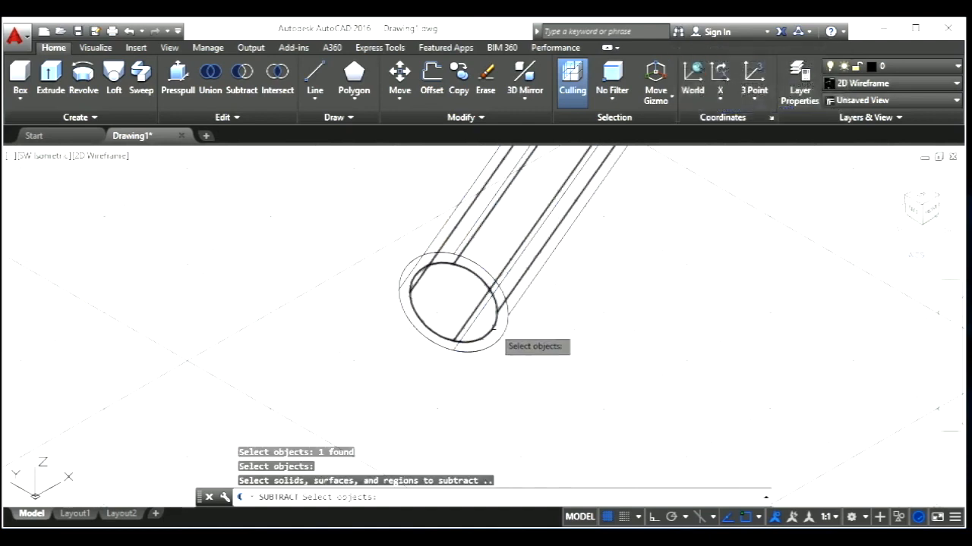
{"action": "left_click", "coordinate": [493, 326]}
{"action": "scroll", "coordinate": [437, 308], "scroll_direction": "down", "scroll_amount": 8}
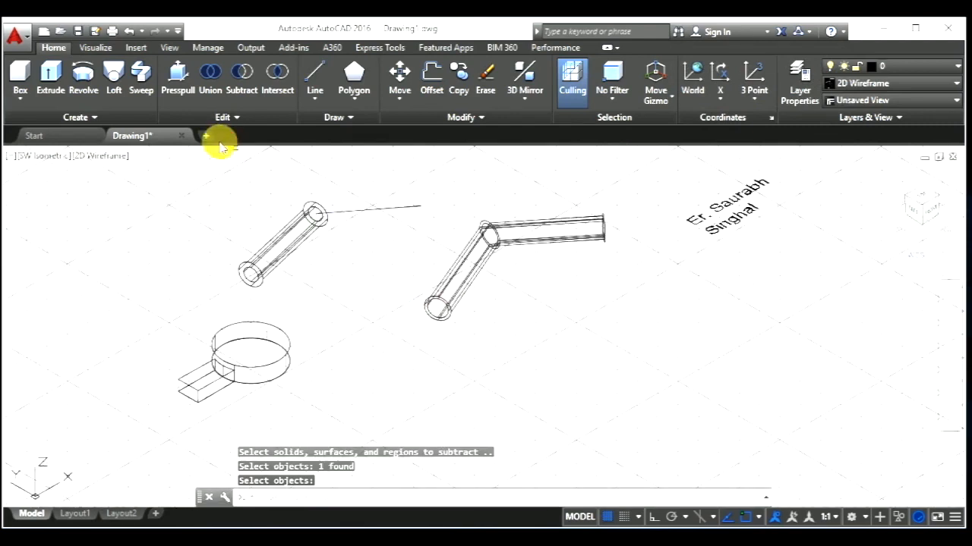
- Set the visual style back to Conceptual and orbit the model to inspect the hollow ends of both pipes
{"action": "left_click", "coordinate": [104, 155]}
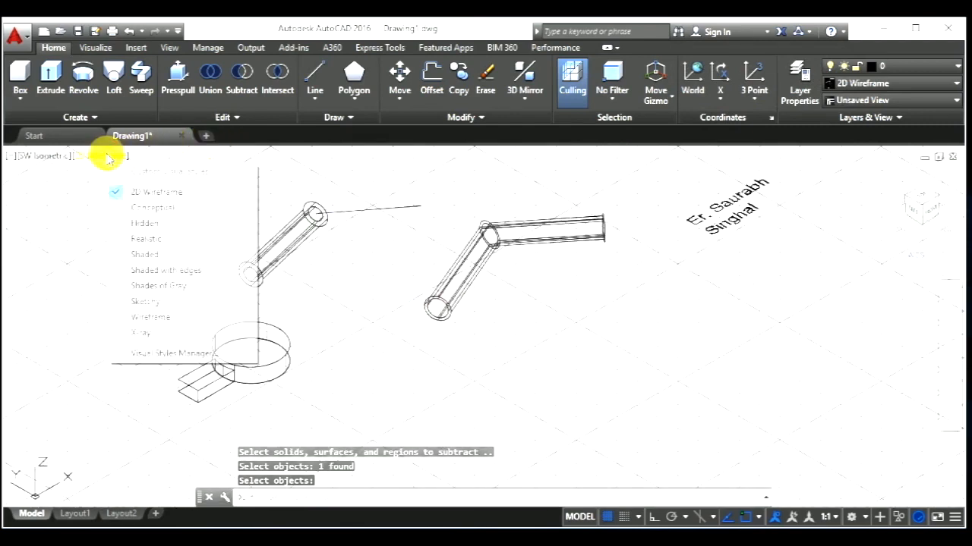
{"action": "left_click", "coordinate": [141, 208]}
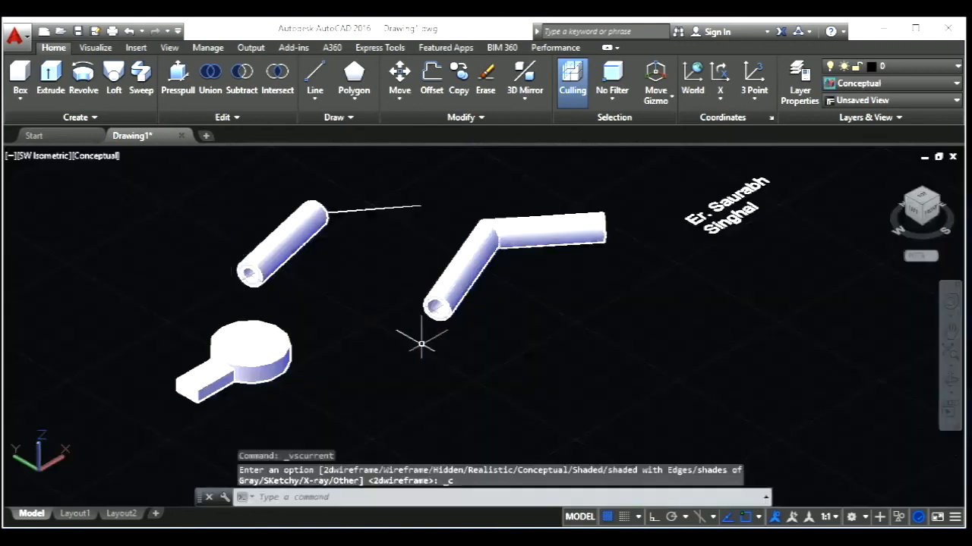
{"action": "scroll", "coordinate": [421, 343], "scroll_direction": "up", "scroll_amount": 2}
{"action": "scroll", "coordinate": [395, 319], "scroll_direction": "down", "scroll_amount": 1}
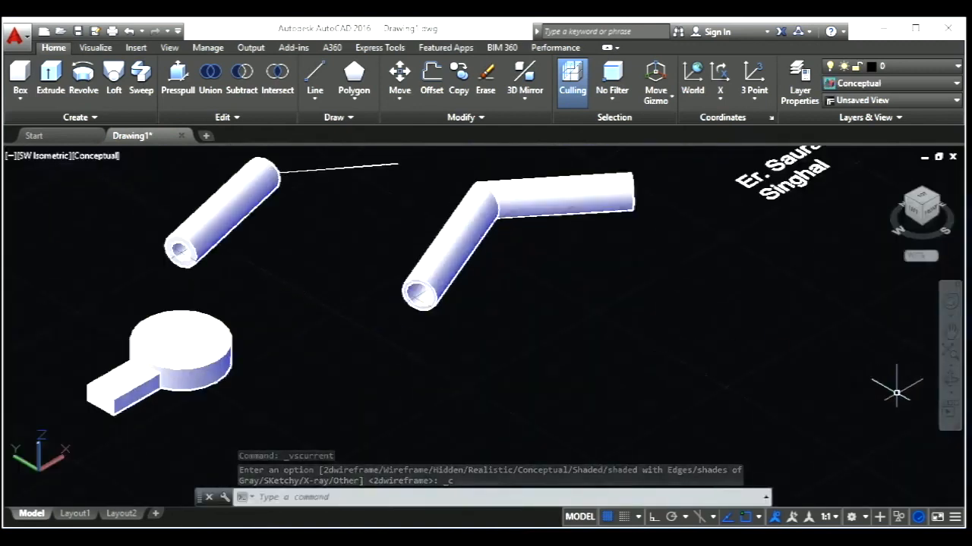
{"action": "left_click", "coordinate": [950, 381]}
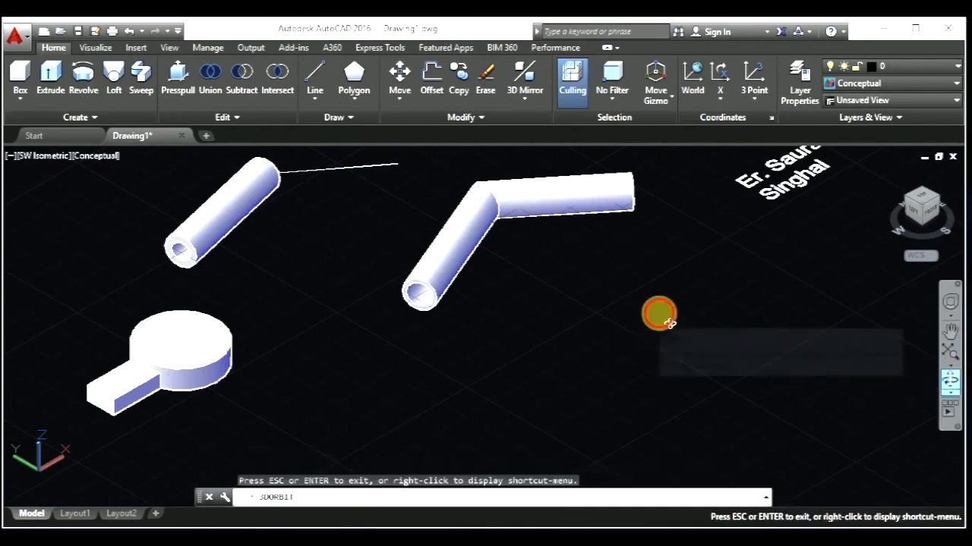
{"action": "left_click_drag", "start_coordinate": [657, 311], "coordinate": [600, 318]}
{"action": "scroll", "coordinate": [594, 320], "scroll_direction": "down", "scroll_amount": 1}
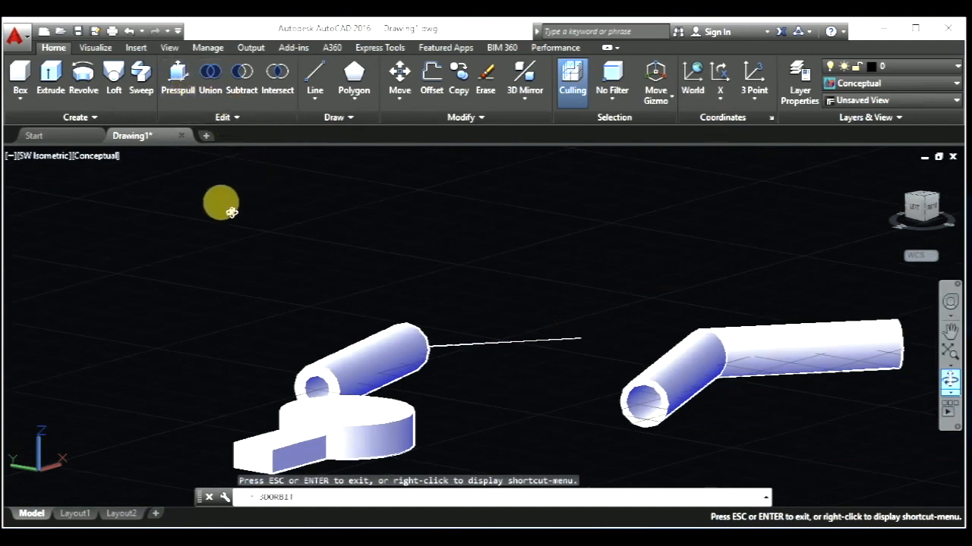
{"action": "scroll", "coordinate": [277, 204], "scroll_direction": "down", "scroll_amount": 1}
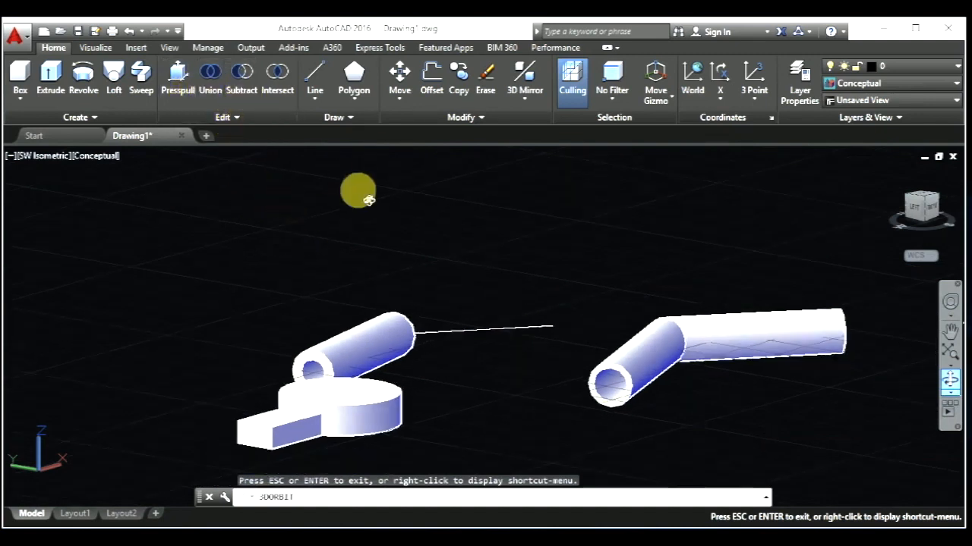
{"action": "scroll", "coordinate": [447, 312], "scroll_direction": "down", "scroll_amount": 1}
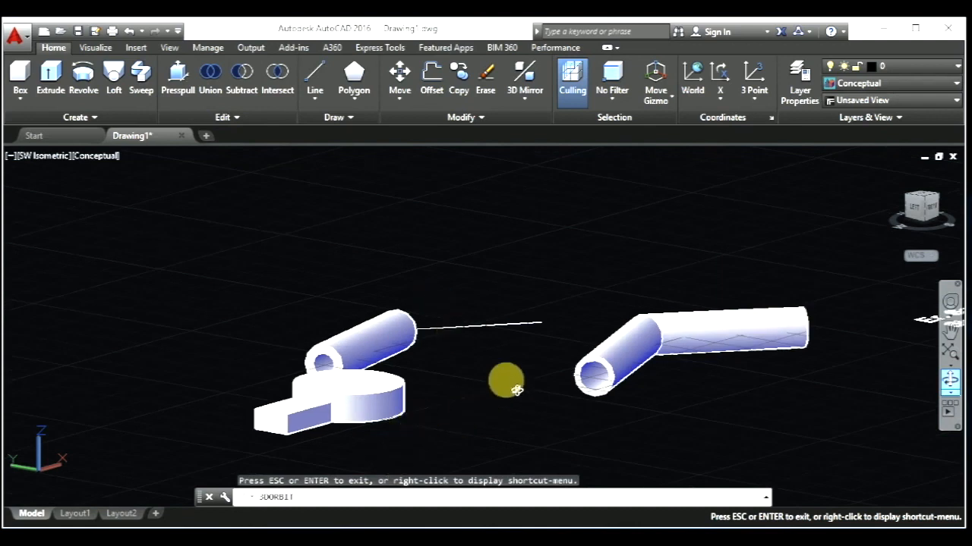
- Switch to the Top view and draw a narrow rectangle extending outward from the free end of the disc's arm
{"action": "middle_click_drag", "start_coordinate": [933, 208], "coordinate": [929, 205], "text": "shift"}
{"action": "left_click", "coordinate": [928, 206]}
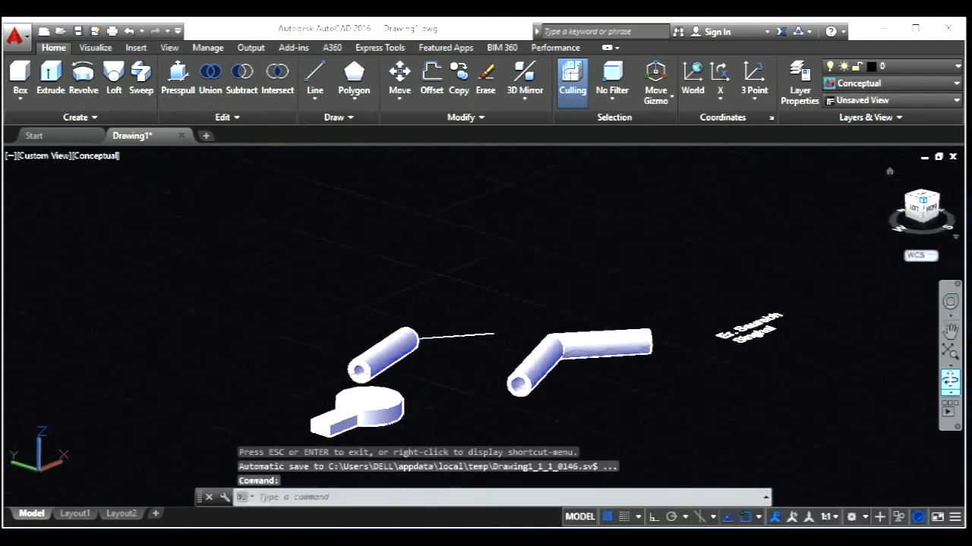
{"action": "left_click", "coordinate": [928, 202]}
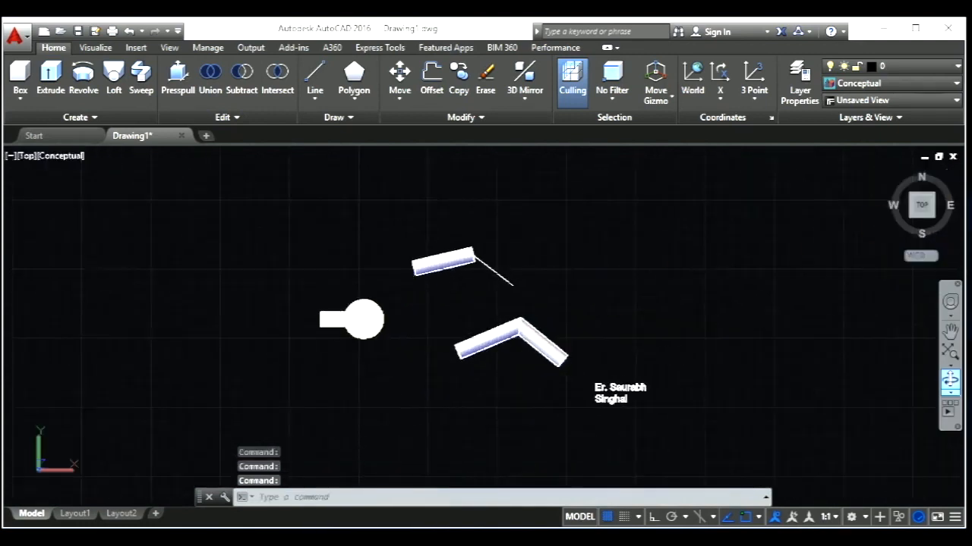
{"action": "scroll", "coordinate": [276, 330], "scroll_direction": "up", "scroll_amount": 5}
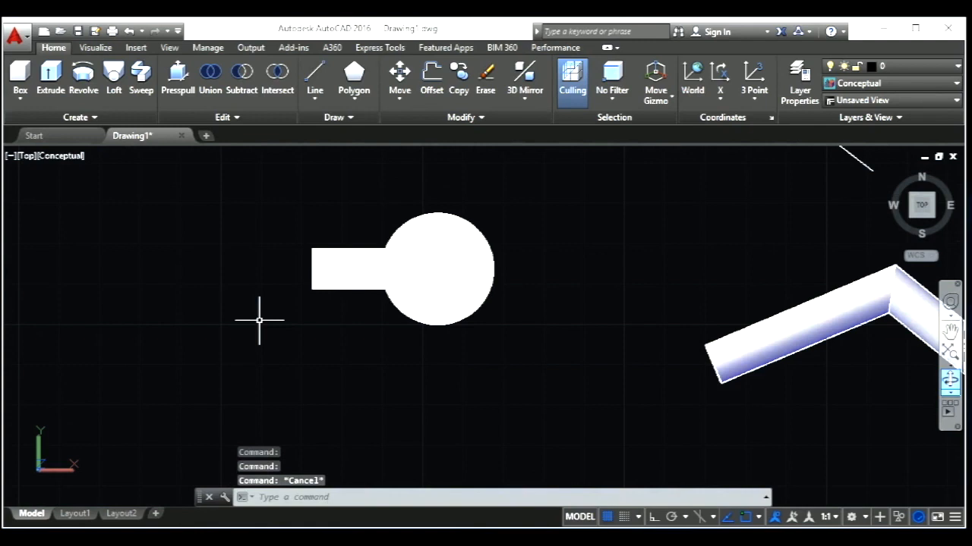
{"action": "type", "text": "c"}
{"action": "key", "text": "Return"}
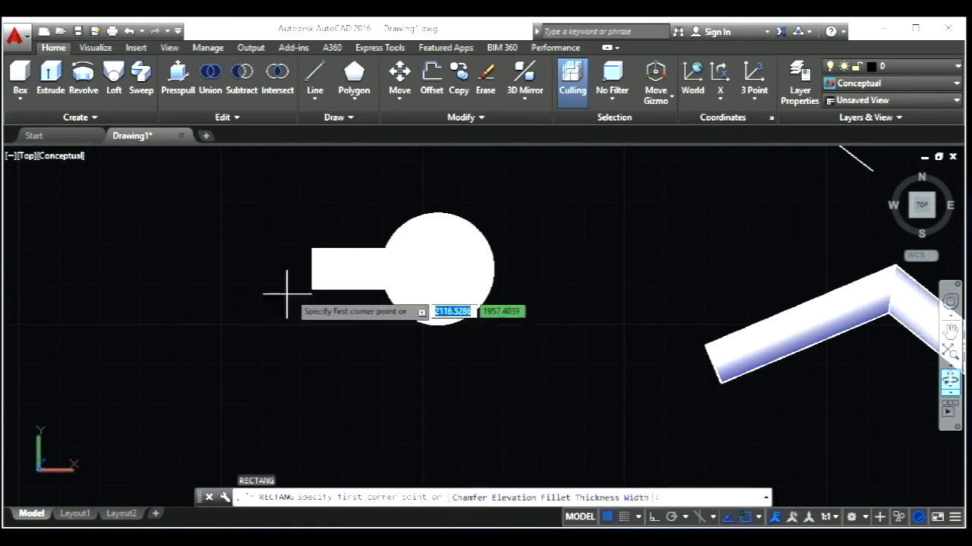
{"action": "left_click", "coordinate": [310, 260]}
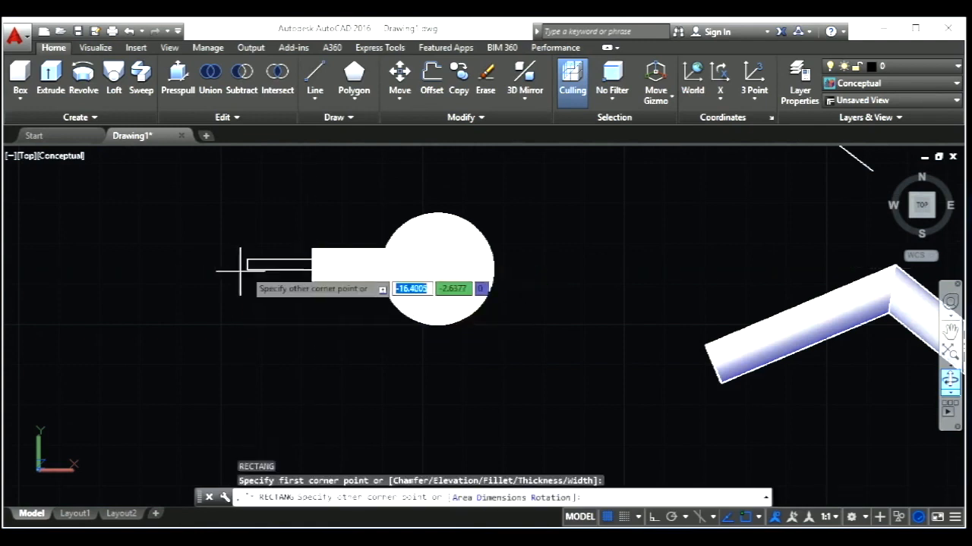
{"action": "key", "text": "Escape"}
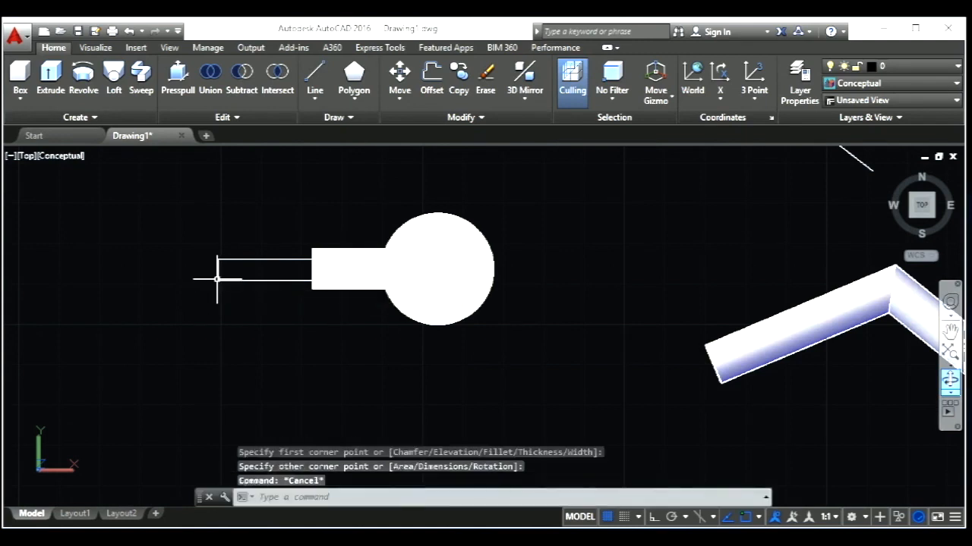
{"action": "key", "text": "Escape"}
- Presspull the new narrow rectangle at the end of the arm to a height of 2.5
{"action": "left_click", "coordinate": [182, 82]}
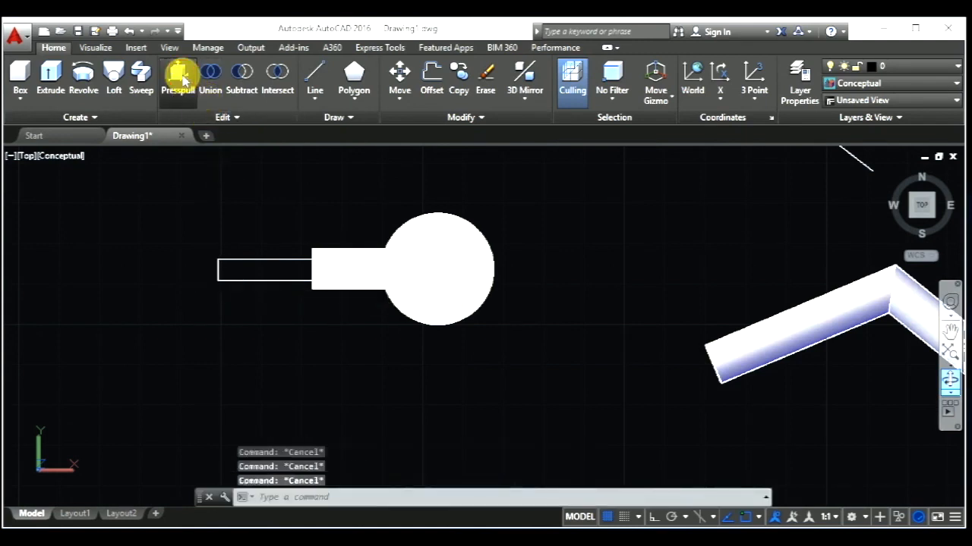
{"action": "left_click", "coordinate": [255, 271]}
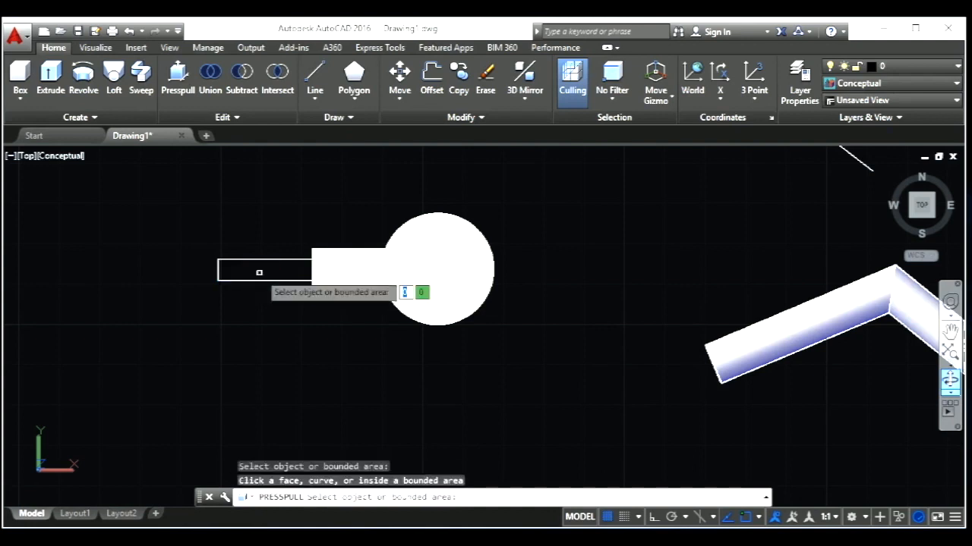
{"action": "left_click", "coordinate": [258, 269]}
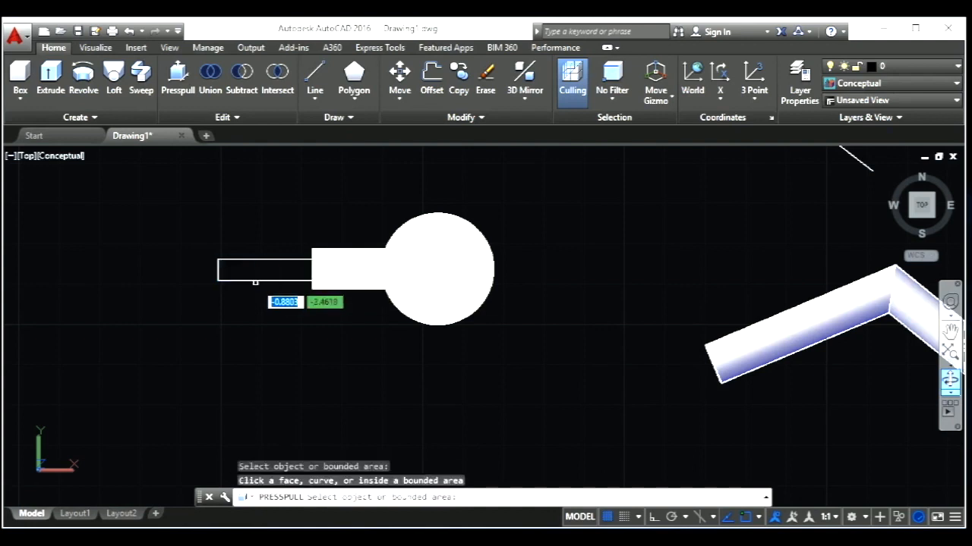
{"action": "left_click", "coordinate": [255, 280]}
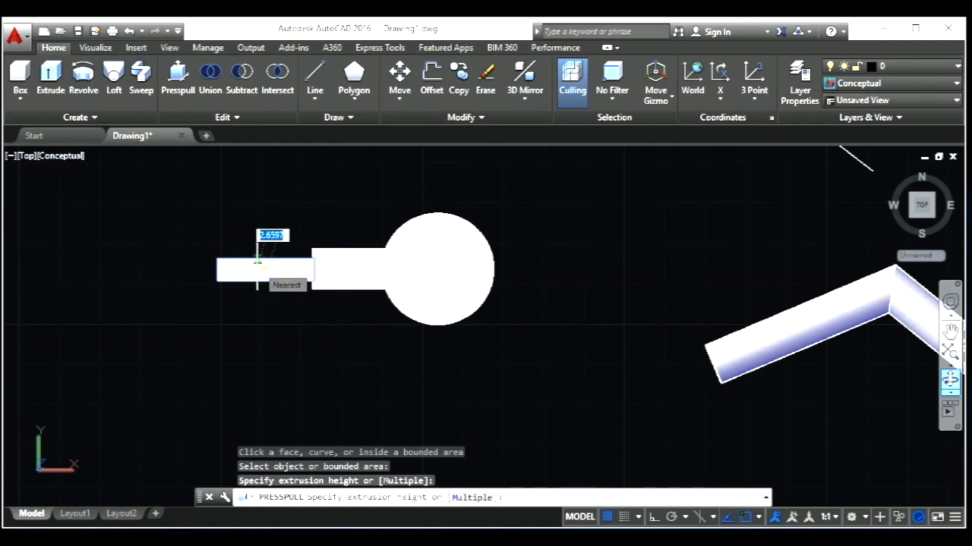
{"action": "type", "text": "2.3"}
{"action": "key", "text": "Return"}
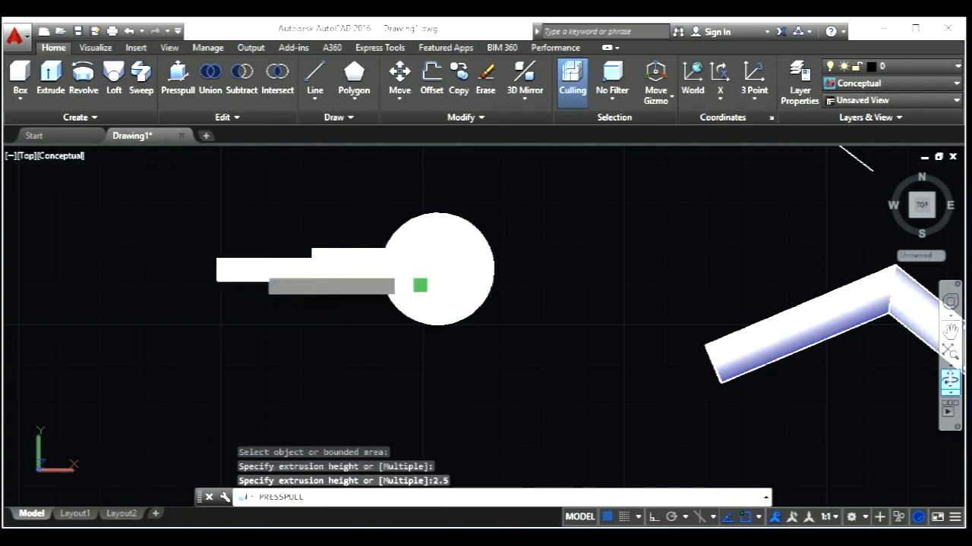
{"action": "key", "text": "Escape"}
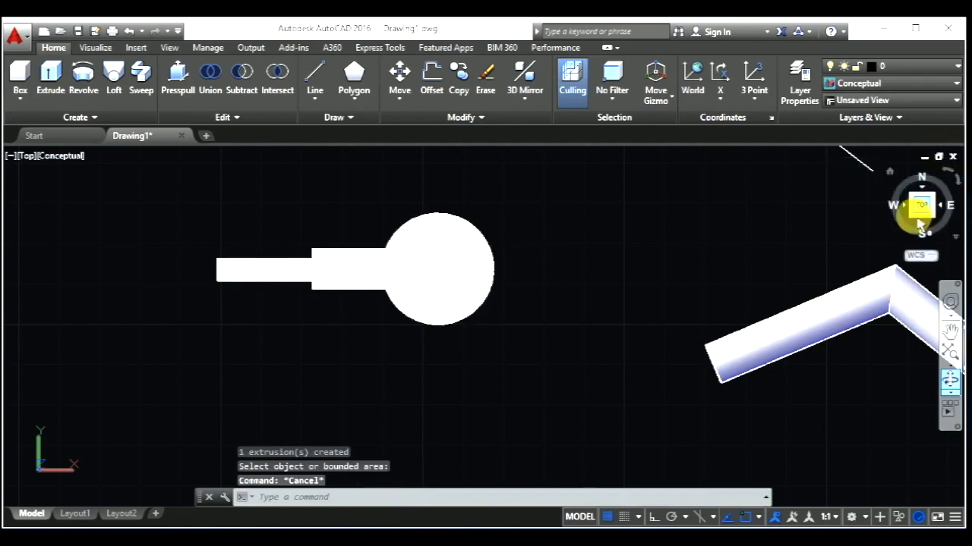